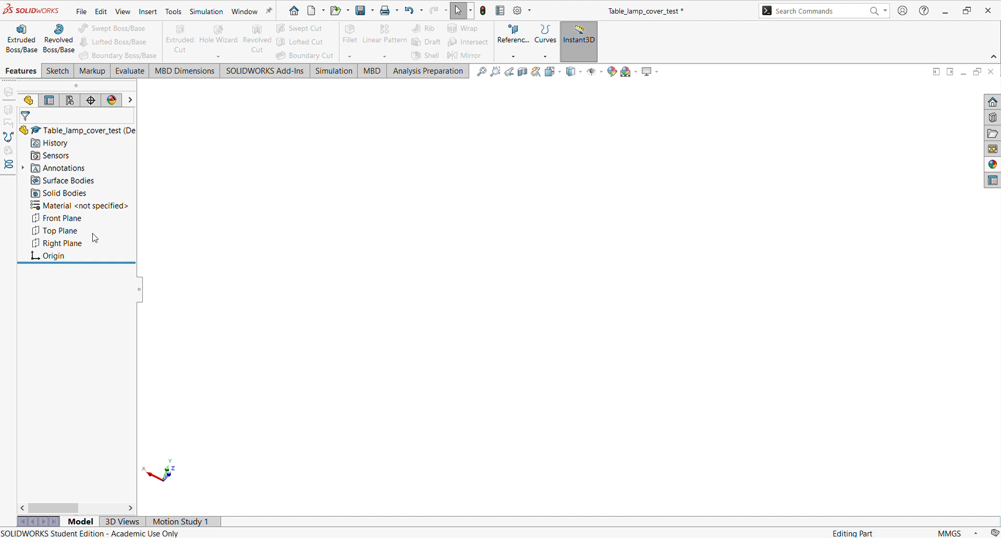
Step: Show the Top Plane in the graphics area
click(62, 231)
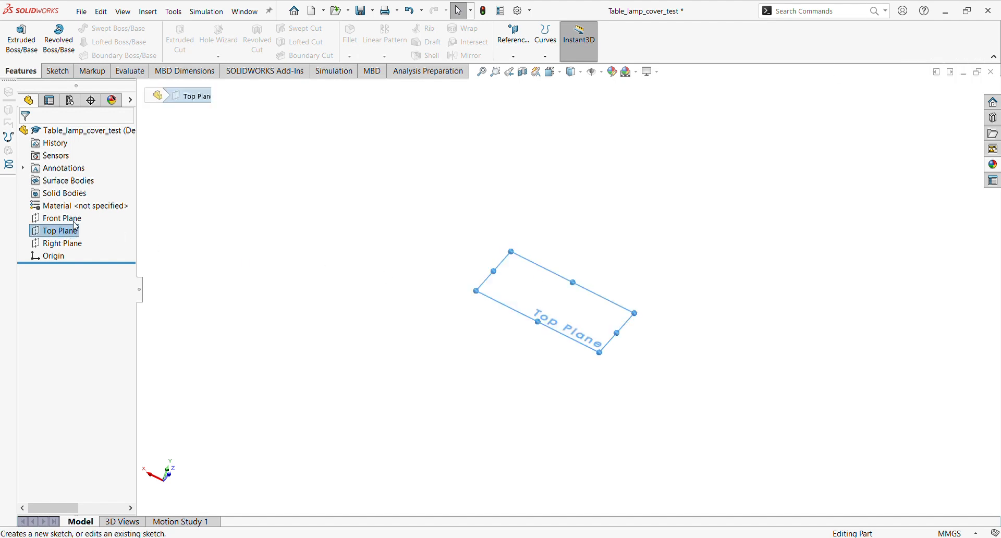
click(84, 219)
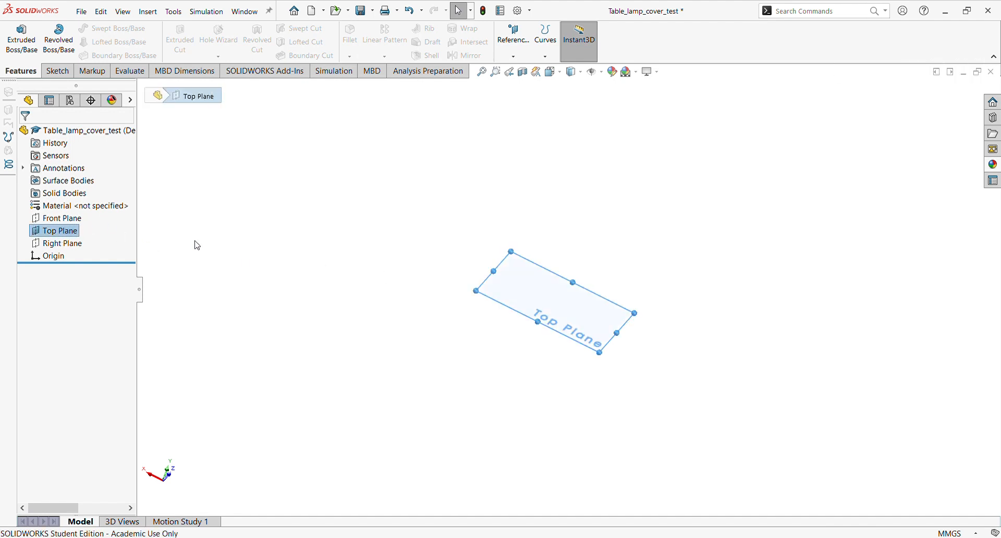
click(347, 270)
middle_drag(623, 318, 569, 308)
click(575, 309)
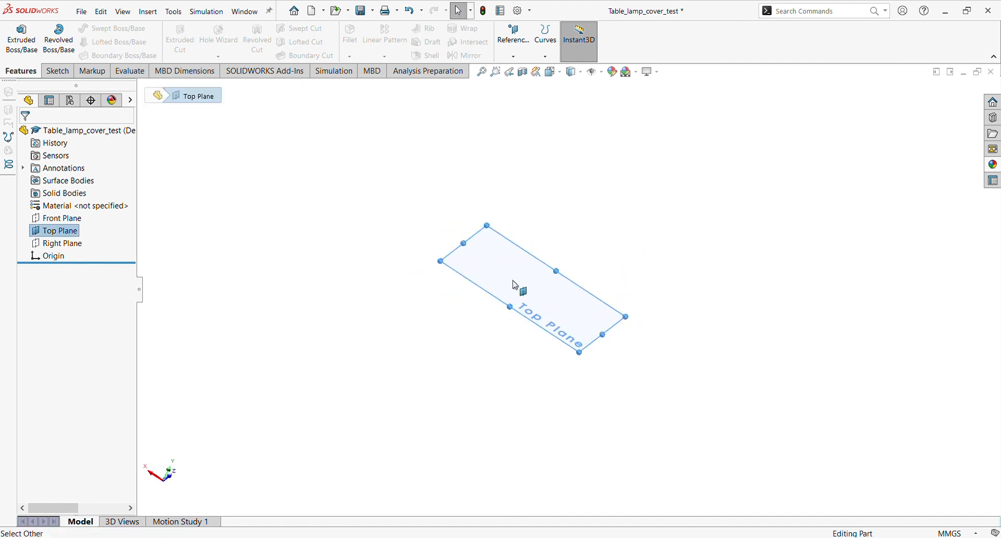
key(Escape)
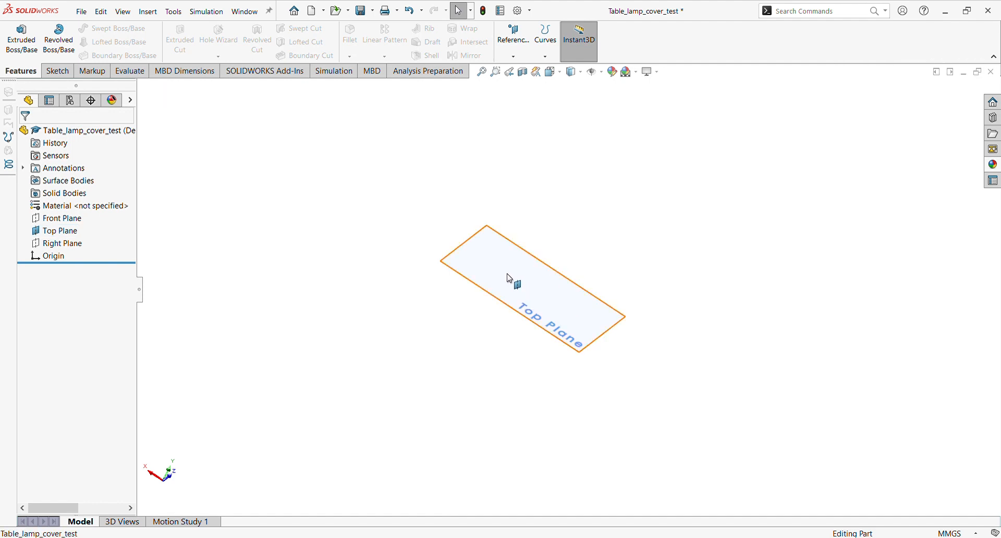
Step: Create a reference plane offset 80 mm above the Top Plane
click(491, 251)
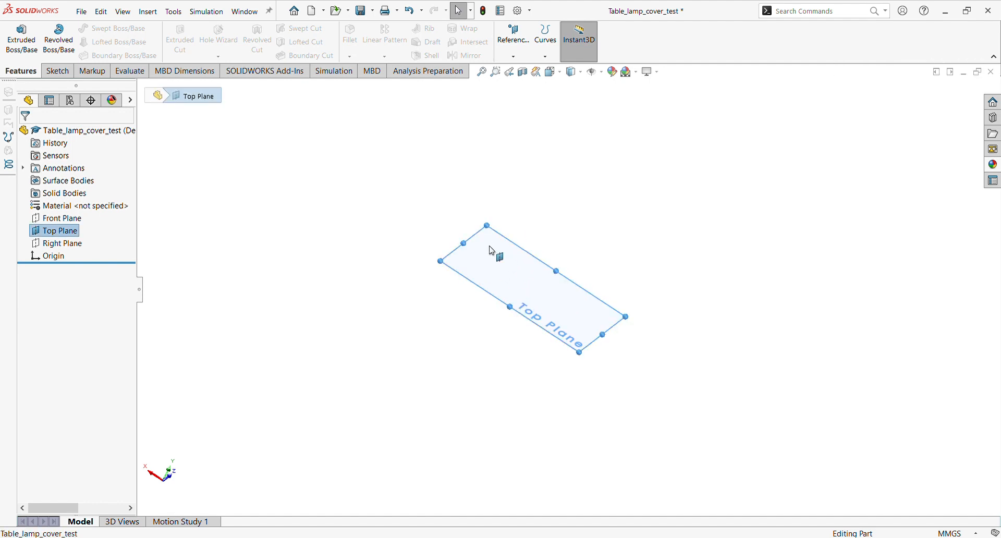
key(Escape)
click(480, 263)
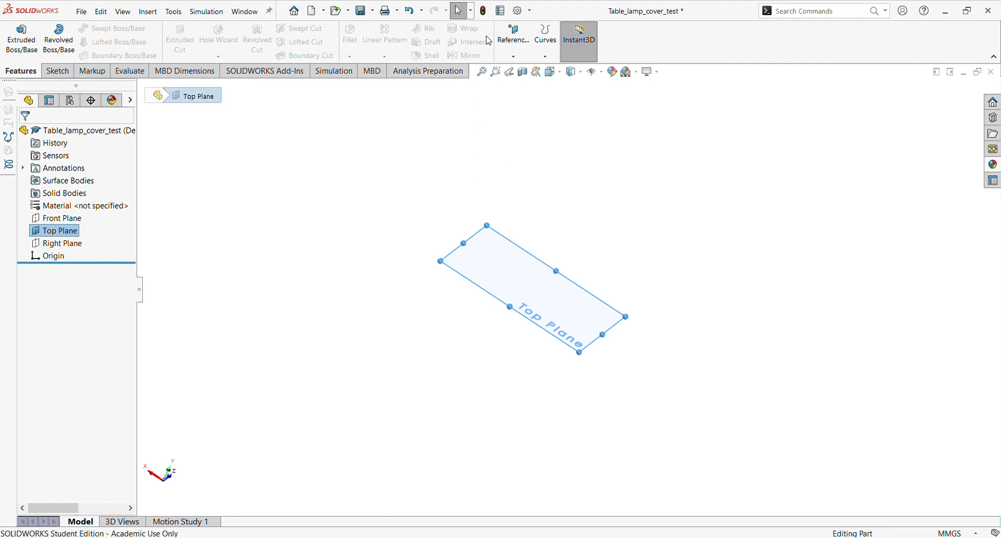
click(539, 78)
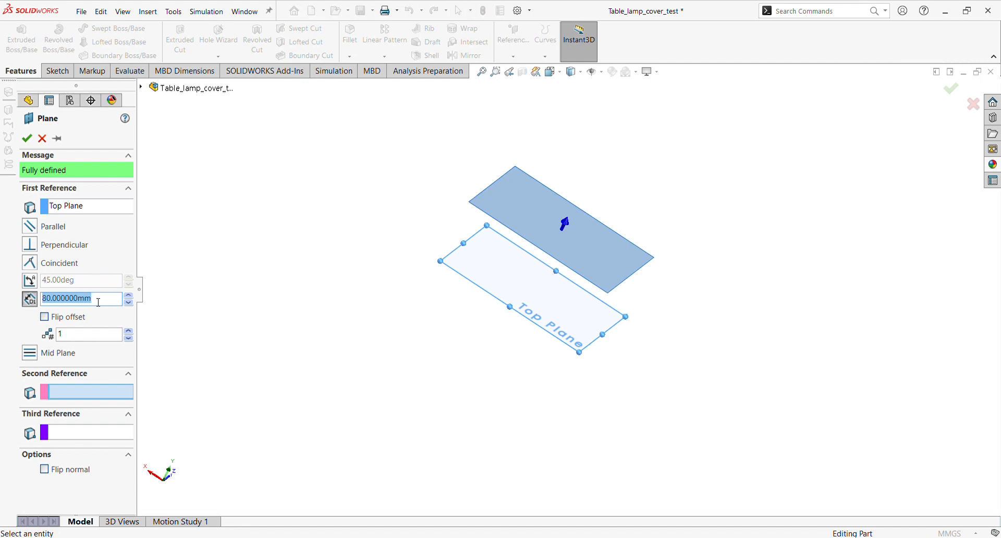
click(27, 138)
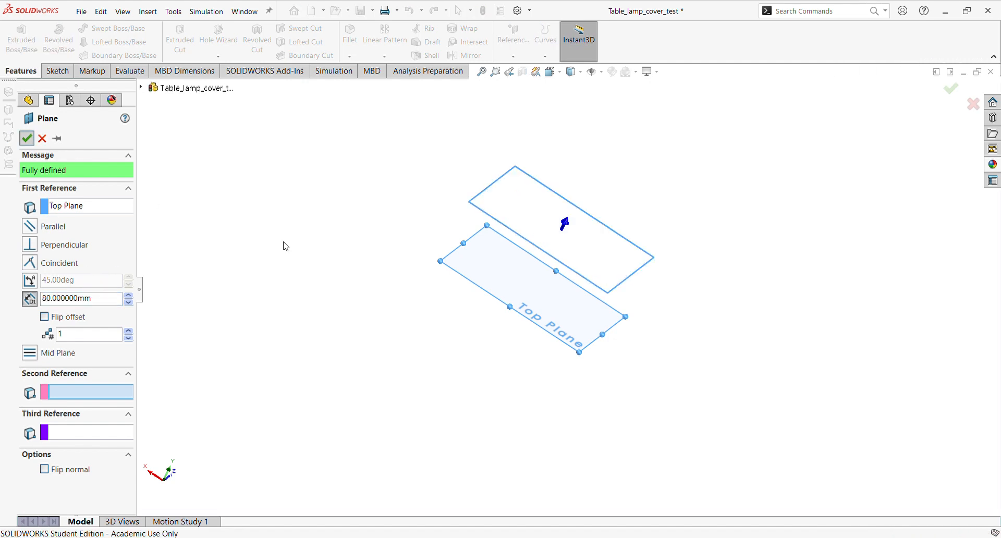
Step: Create a second reference plane offset 30 mm above the Top Plane
click(533, 282)
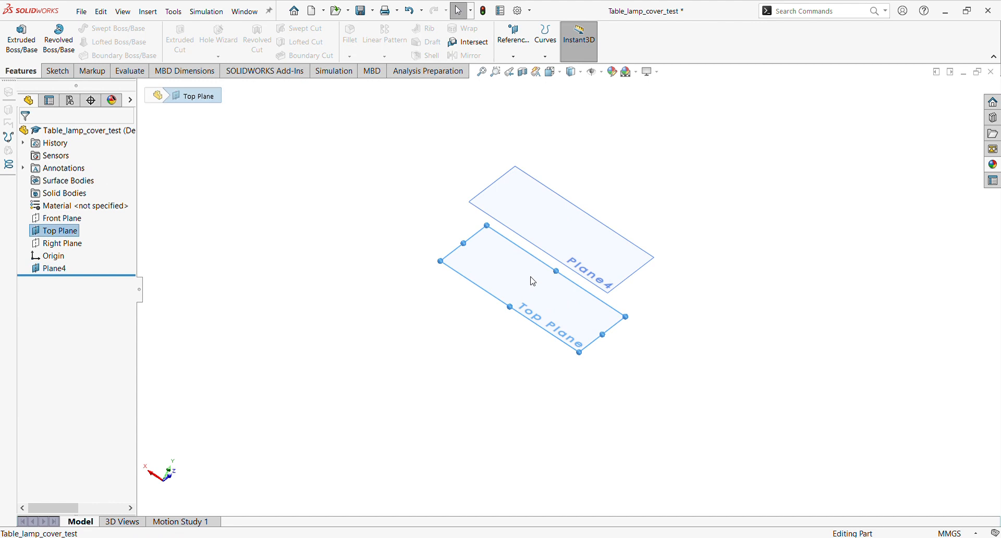
click(527, 76)
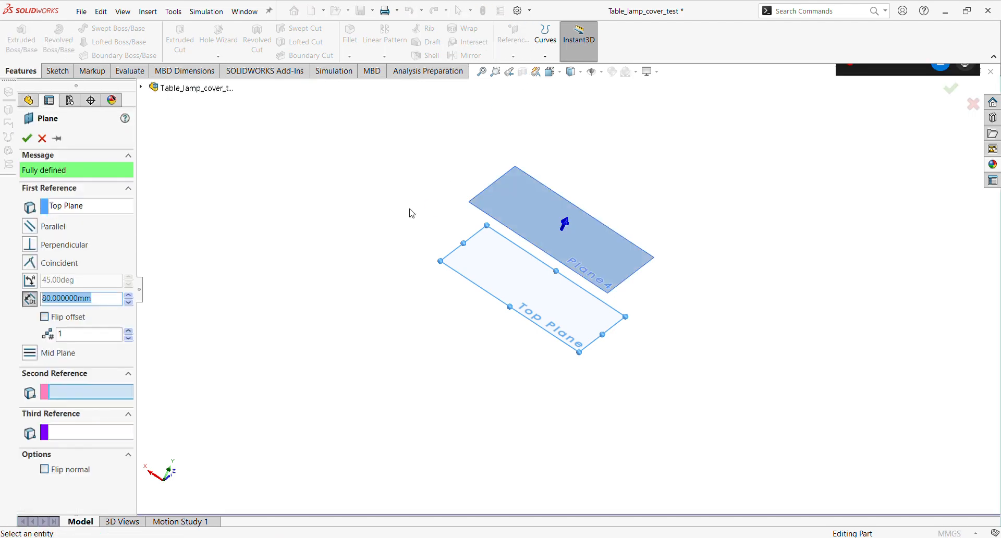
text(30)
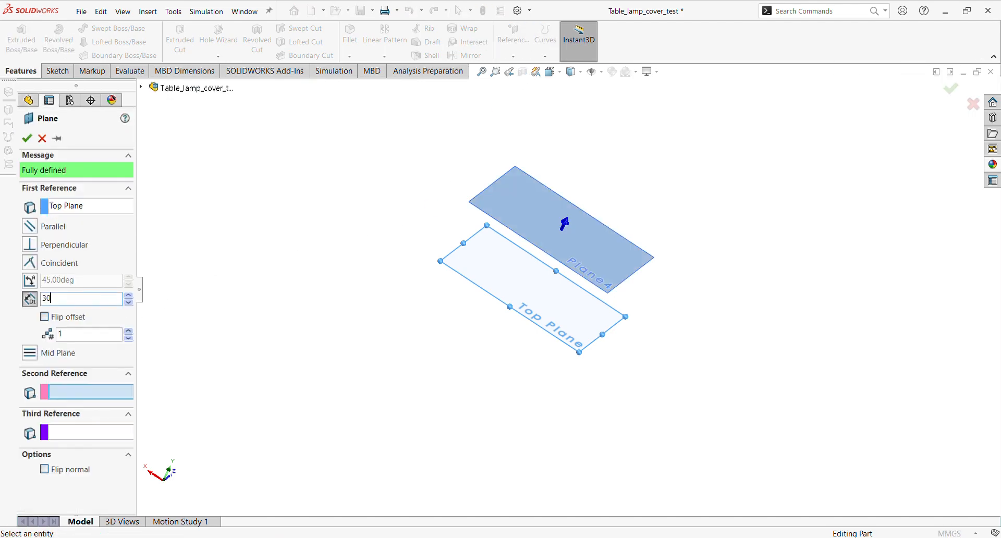
key(Return)
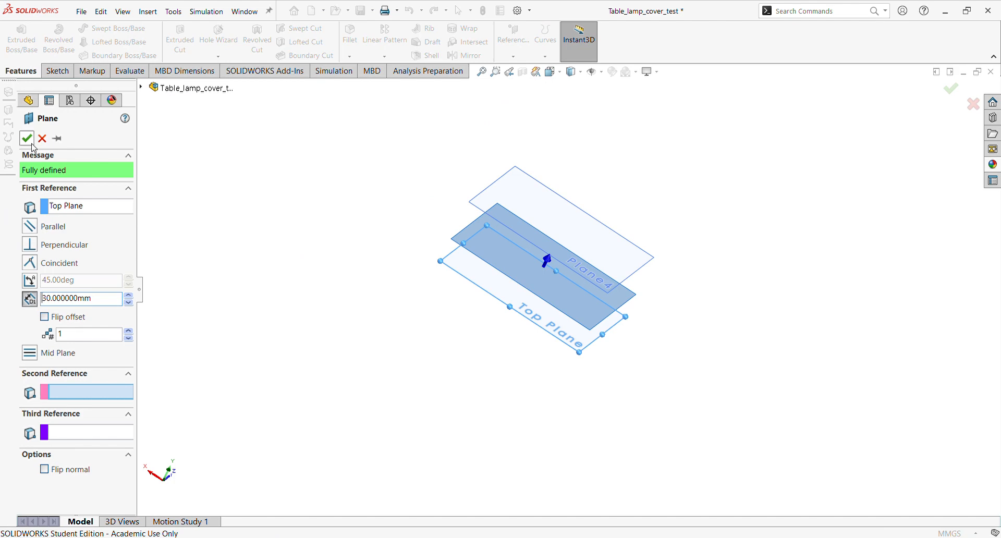
click(27, 138)
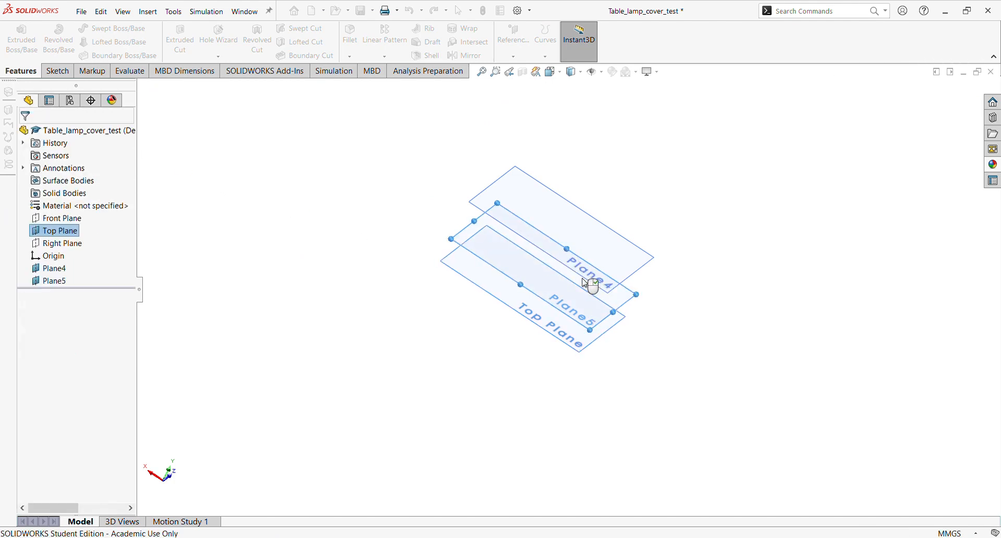
Step: Sketch a six-sided polygon on the Top Plane, centred on the origin and about 165 mm across its flats
click(484, 288)
click(527, 248)
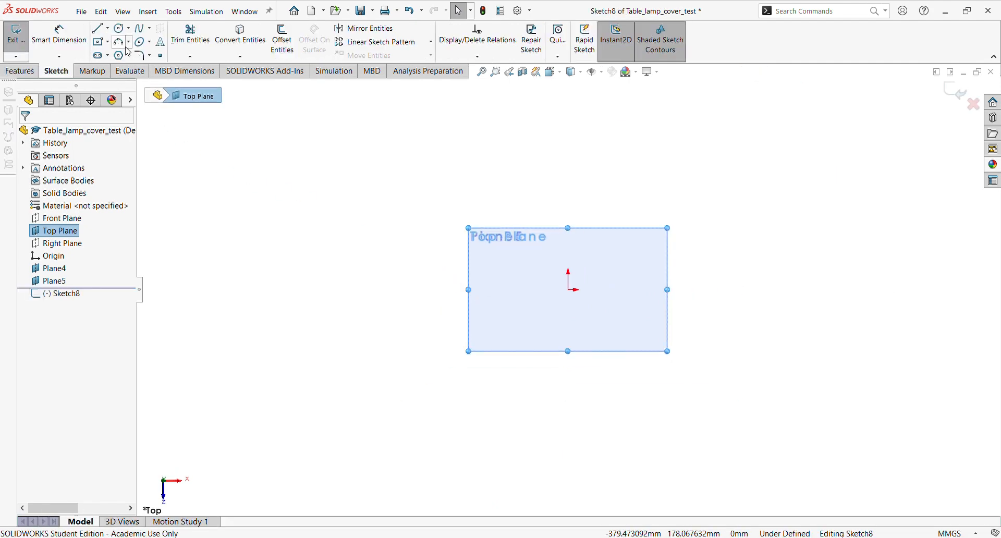
click(119, 56)
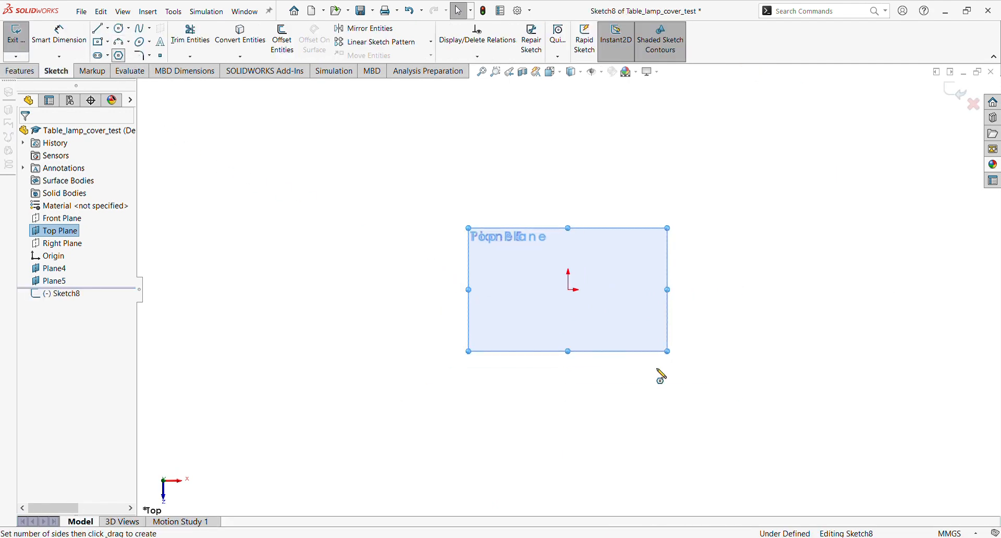
click(569, 290)
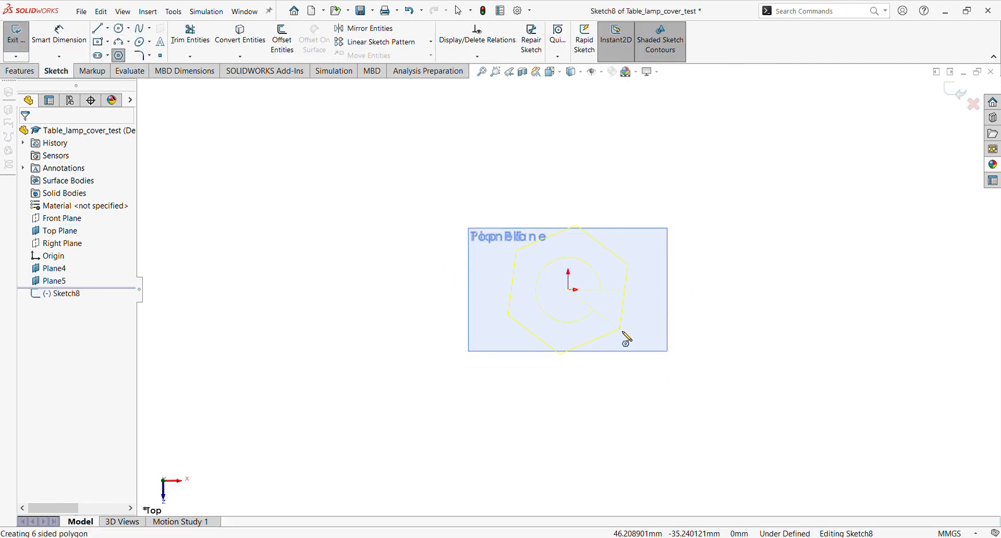
click(632, 369)
key(Escape)
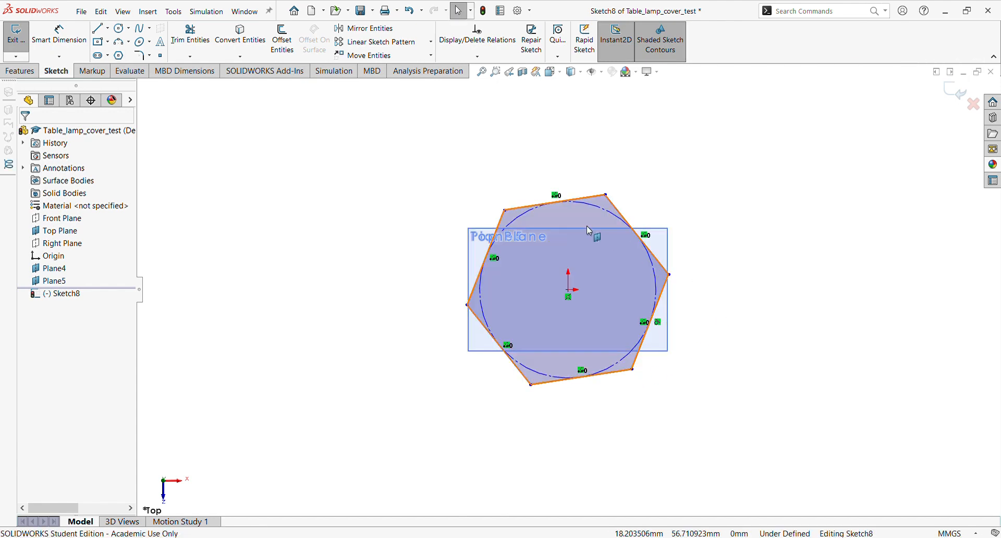
drag(572, 209, 616, 195)
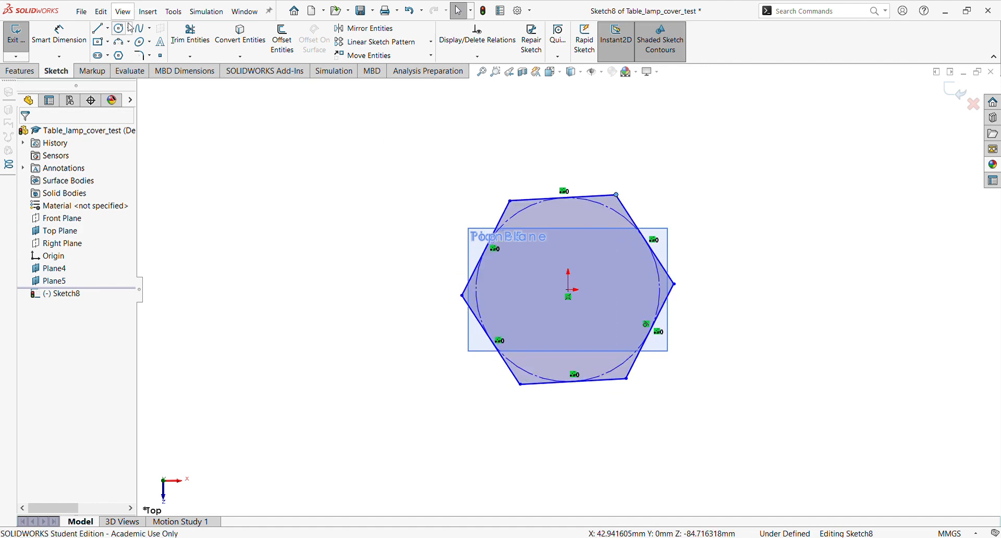
Step: Draw a centerline between the midpoints of the hexagon's upper and lower sides
click(108, 32)
click(115, 53)
click(563, 197)
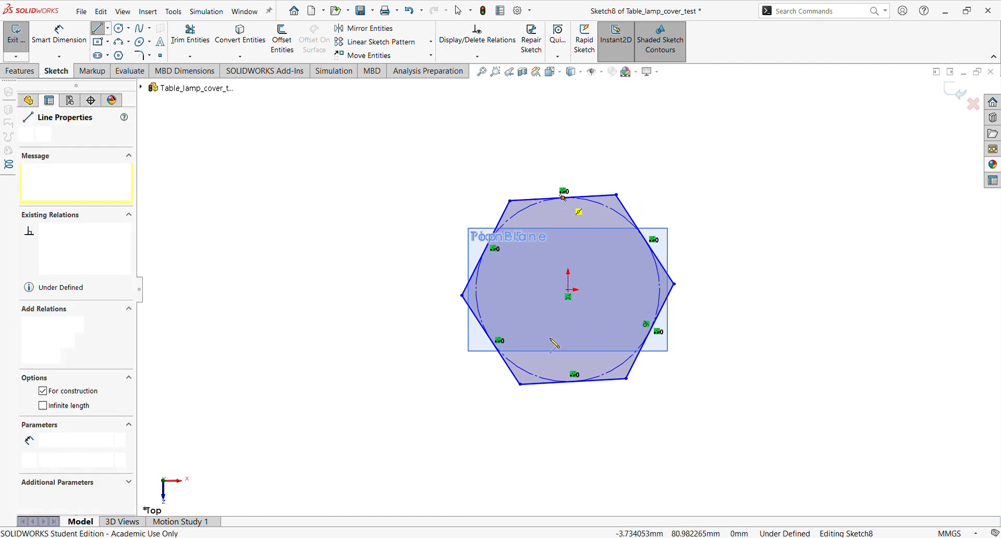
click(574, 382)
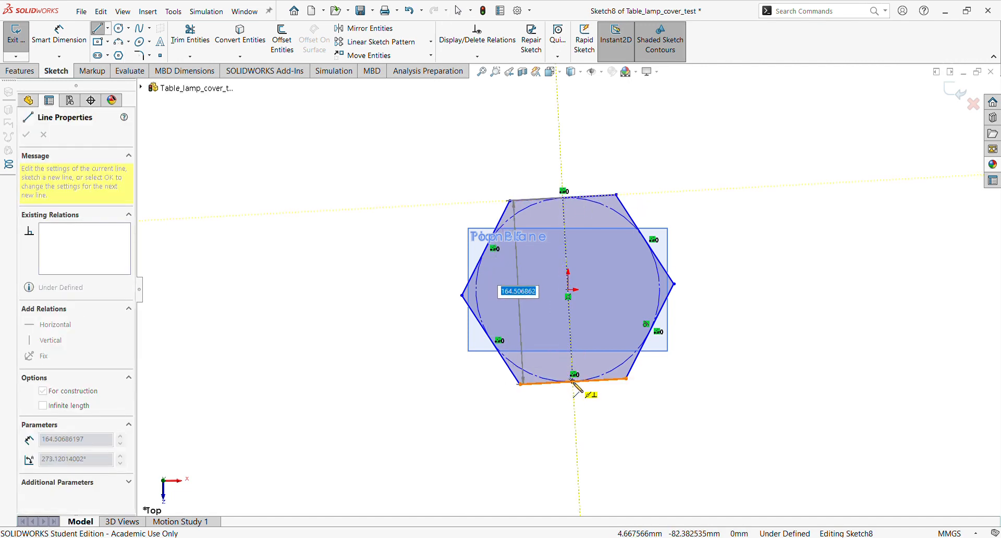
key(Escape)
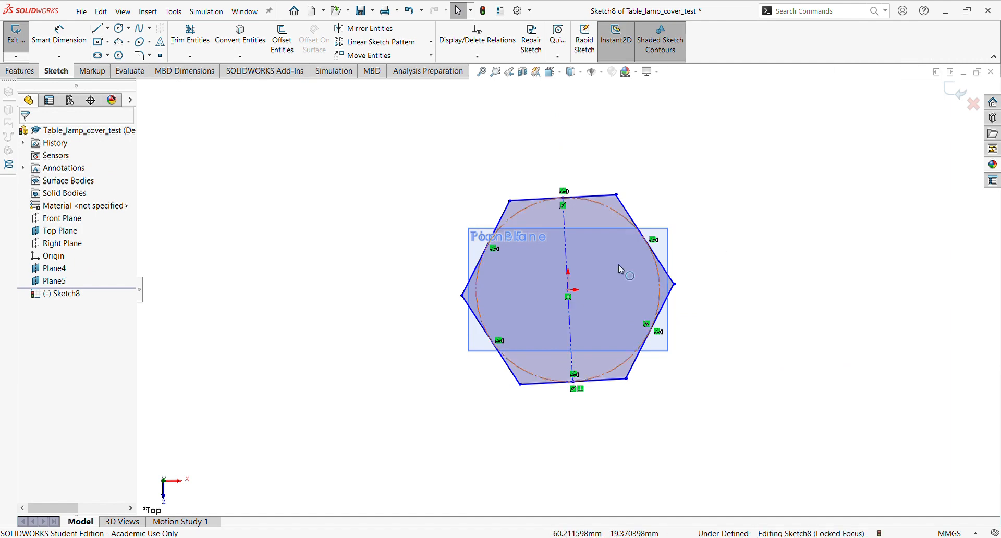
Step: Make the hexagon's centerline coincident with the origin and constrain it vertical
click(568, 289)
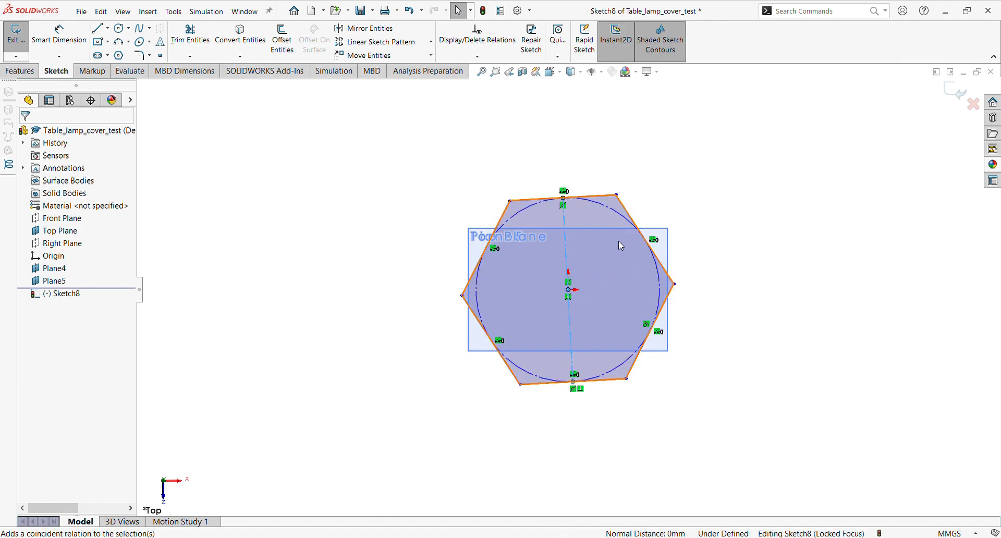
click(785, 215)
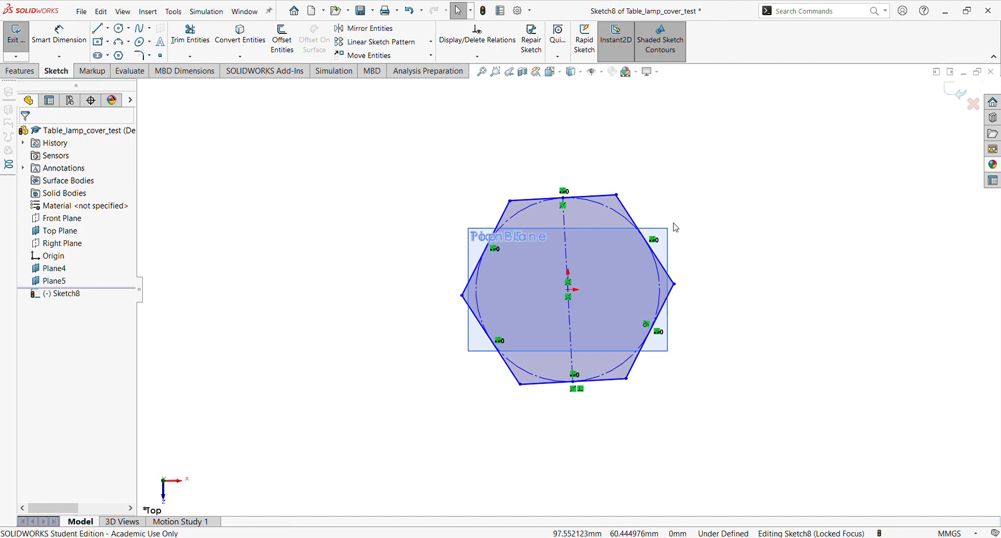
click(566, 245)
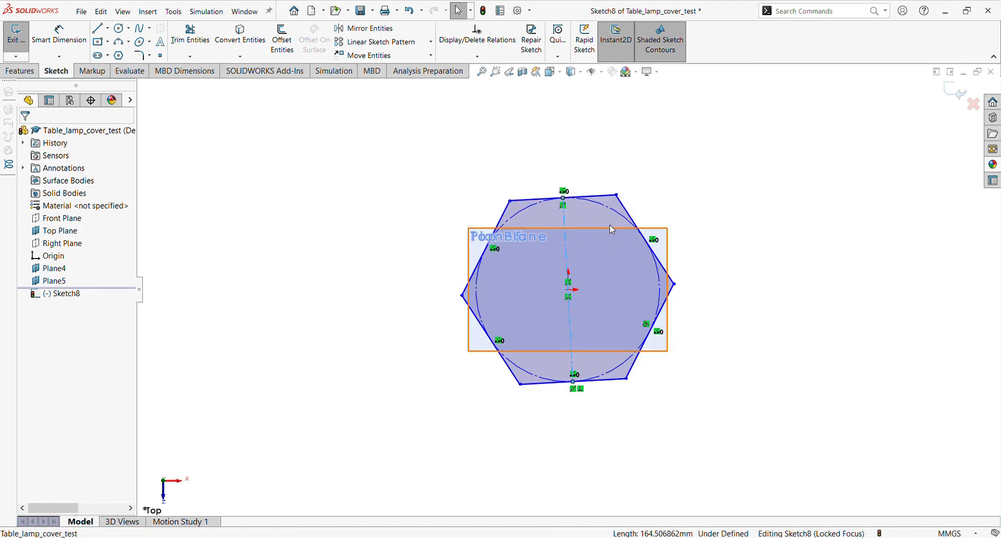
click(613, 196)
click(732, 273)
Step: Dimension the distance from the centerline to the hexagon's right vertex as 100 mm and exit the sketch
scroll(720, 289, down, 3)
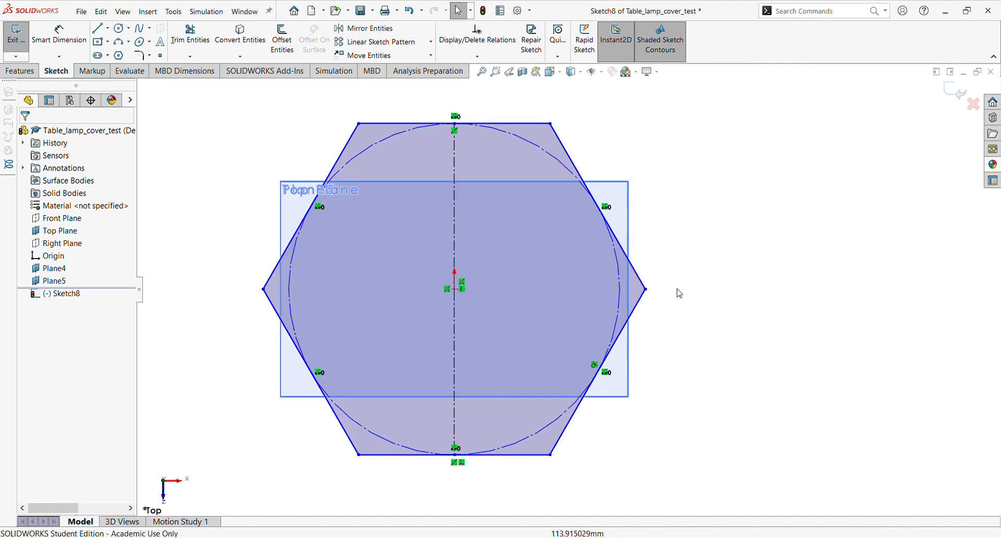
scroll(573, 290, up, 2)
click(60, 34)
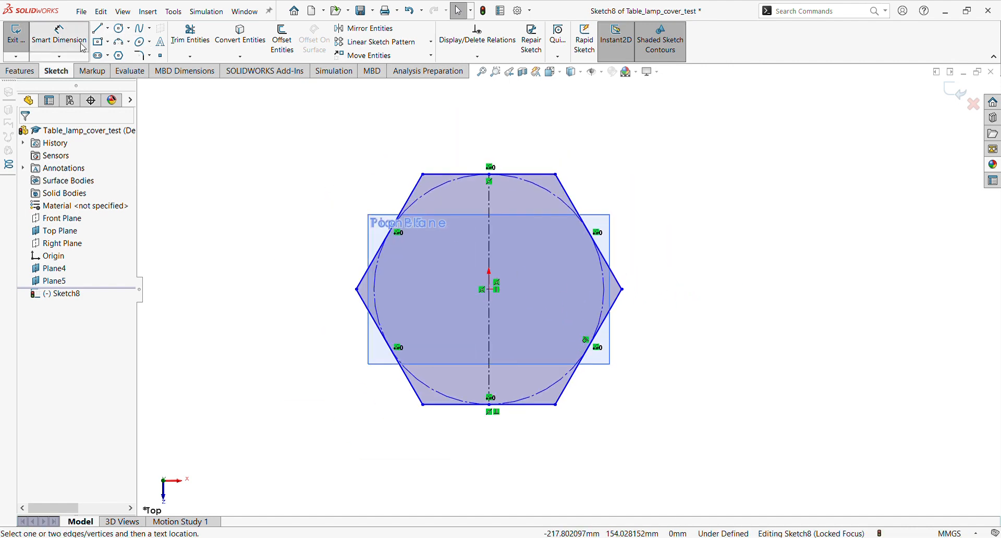
click(490, 250)
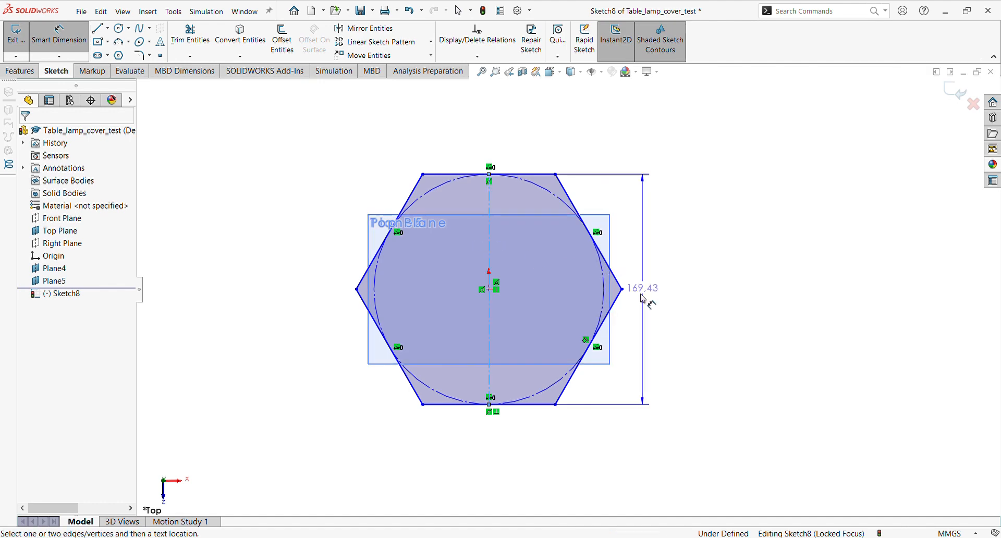
click(622, 289)
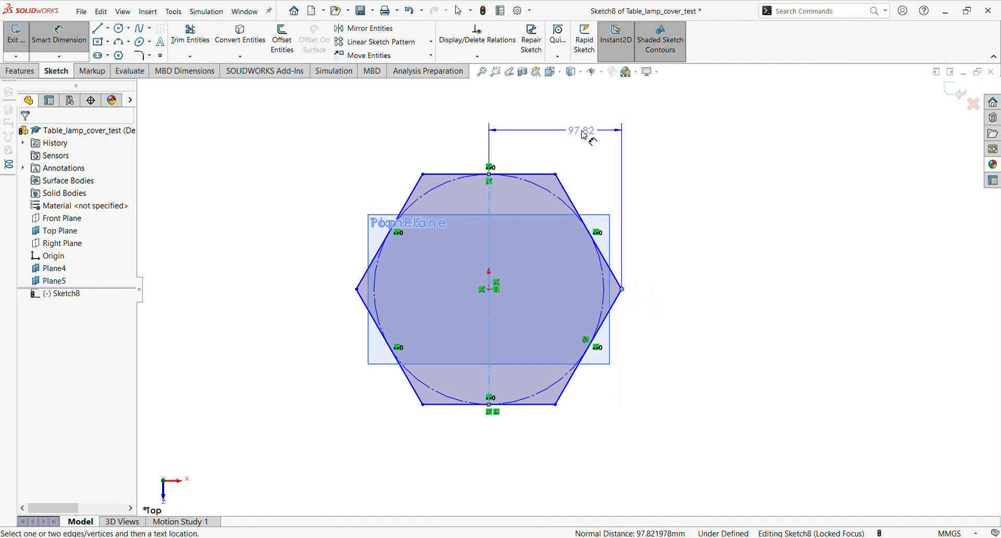
click(584, 134)
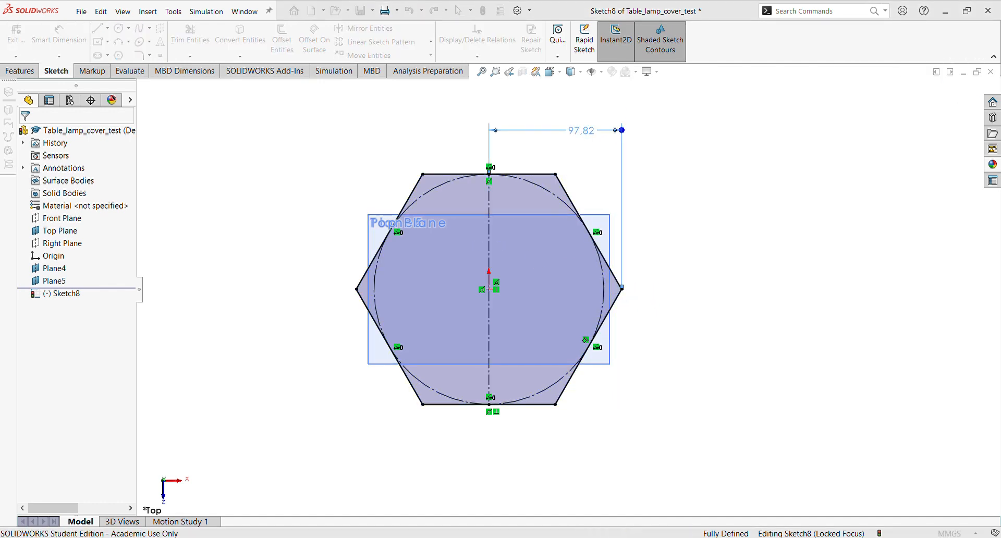
text(100)
key(Return)
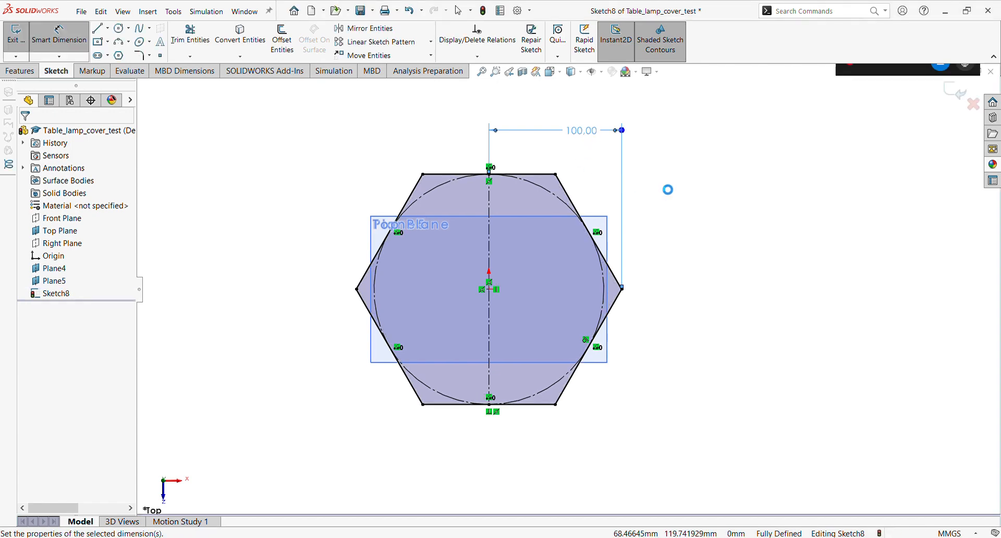
click(963, 98)
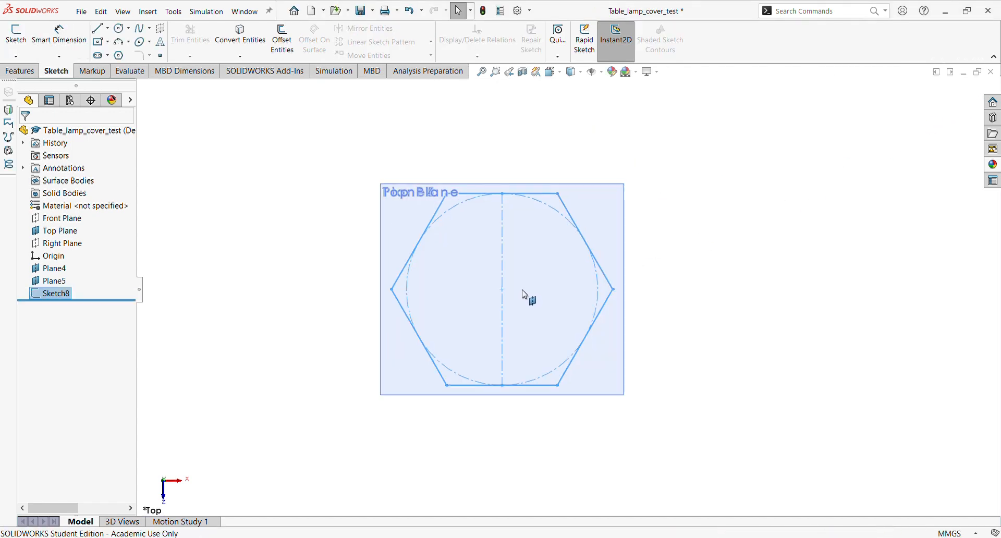
Step: Start a new sketch on Plane5, the plane offset 30 mm above the Top Plane
mouse_move(521, 290)
middle_down()
mouse_move(542, 137)
mouse_move(533, 143)
middle_up()
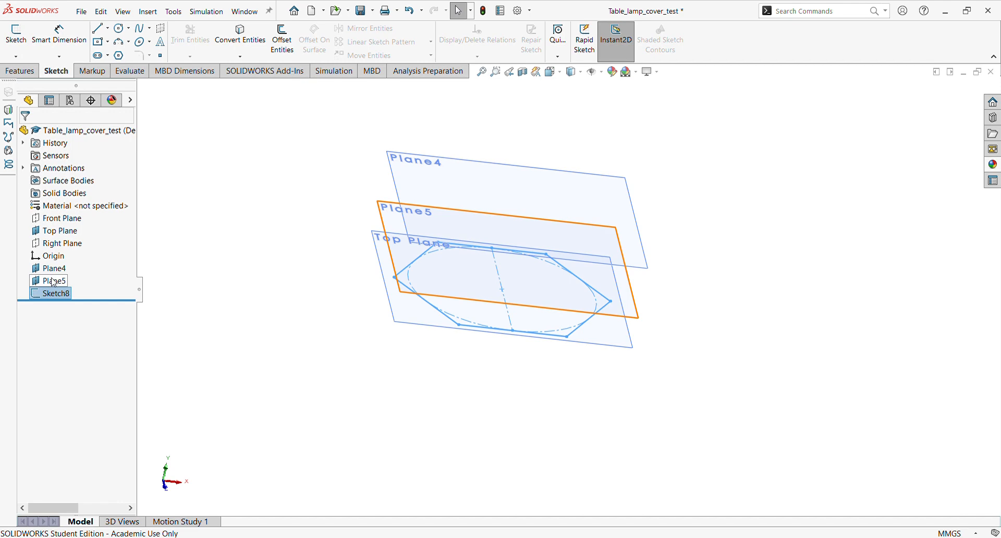
click(54, 281)
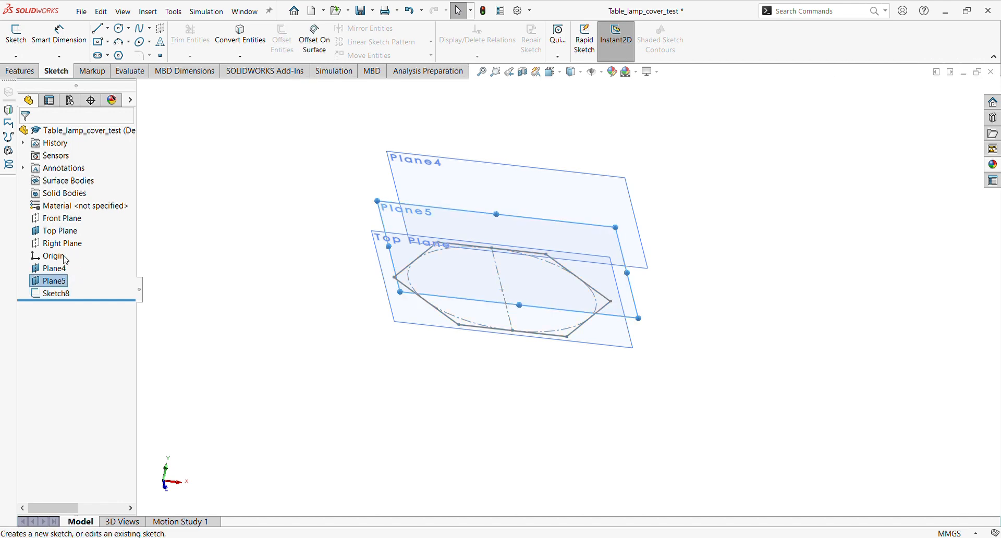
click(63, 261)
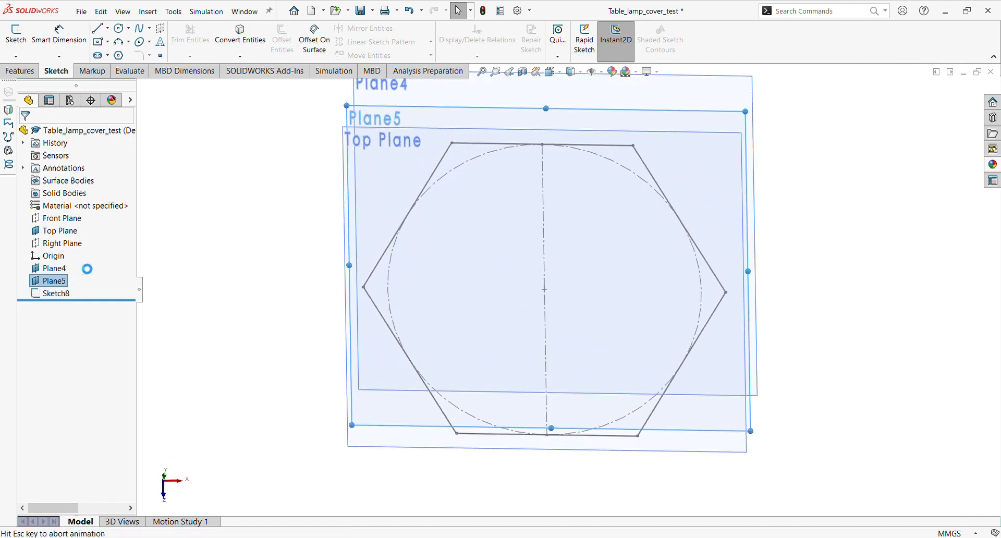
scroll(349, 276, up, 5)
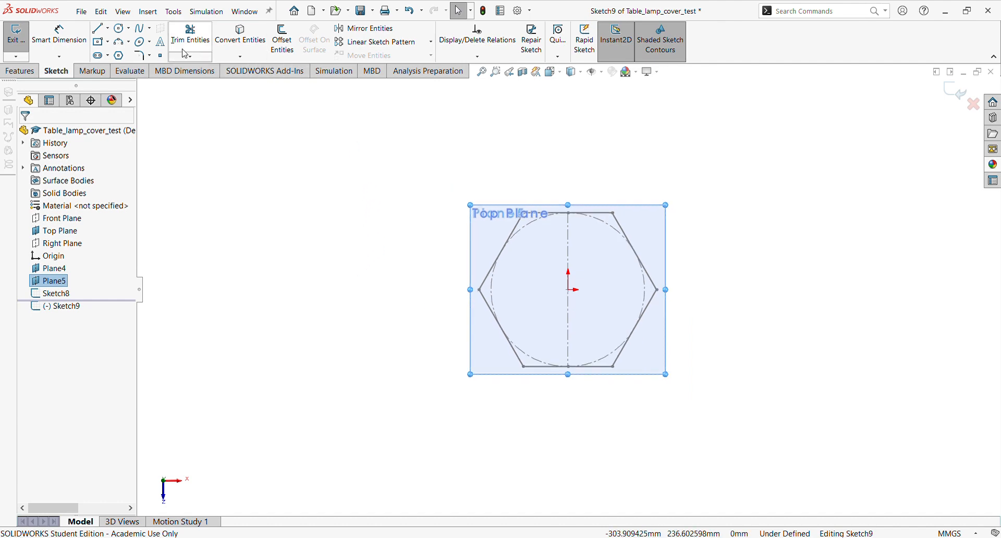
click(504, 243)
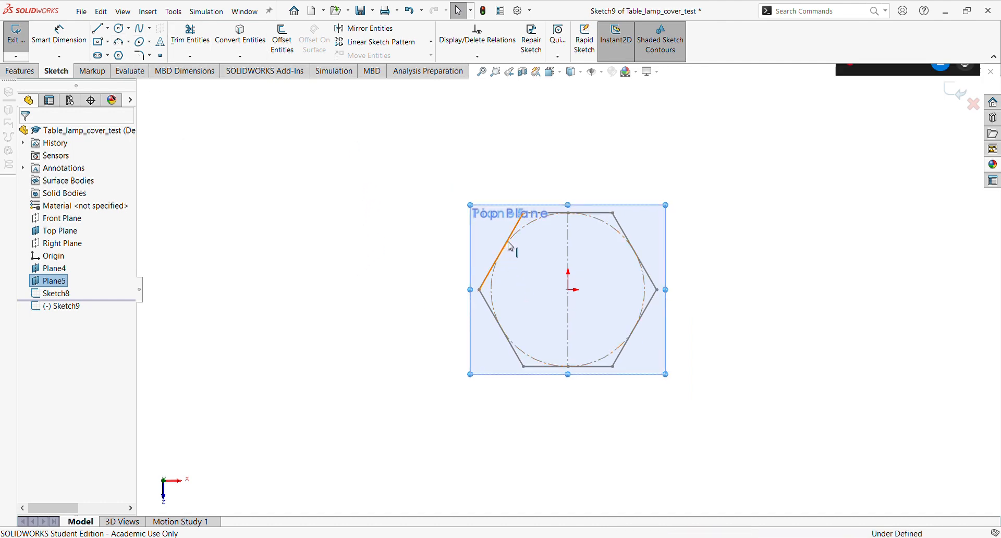
click(472, 179)
mouse_move(474, 172)
mouse_down()
mouse_move(481, 210)
mouse_move(755, 386)
mouse_move(671, 395)
mouse_up()
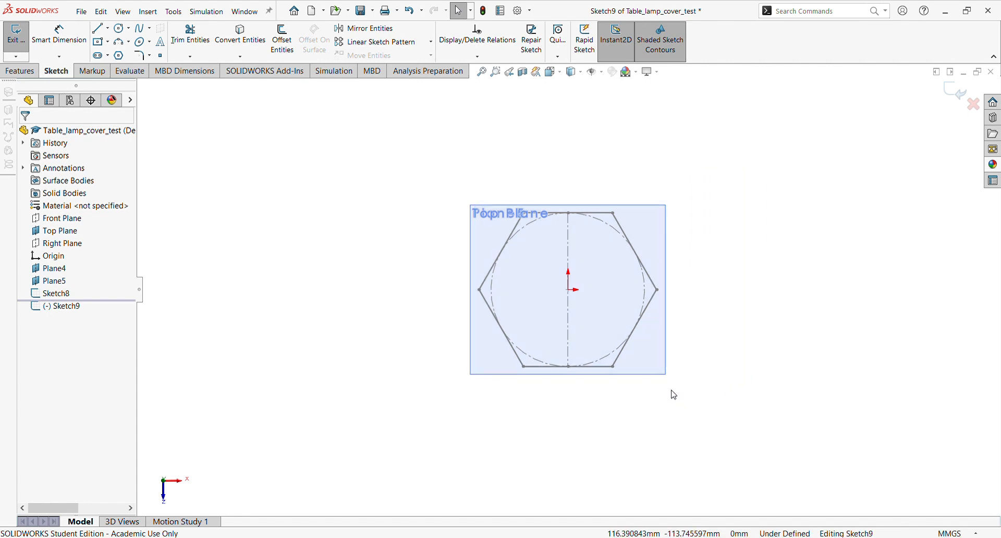
mouse_move(443, 179)
mouse_down()
mouse_move(487, 328)
mouse_move(654, 393)
mouse_move(591, 396)
mouse_move(411, 310)
mouse_up()
Step: Offset all six sides of the Top Plane hexagon inward by 10 mm in the Plane5 sketch
click(508, 242)
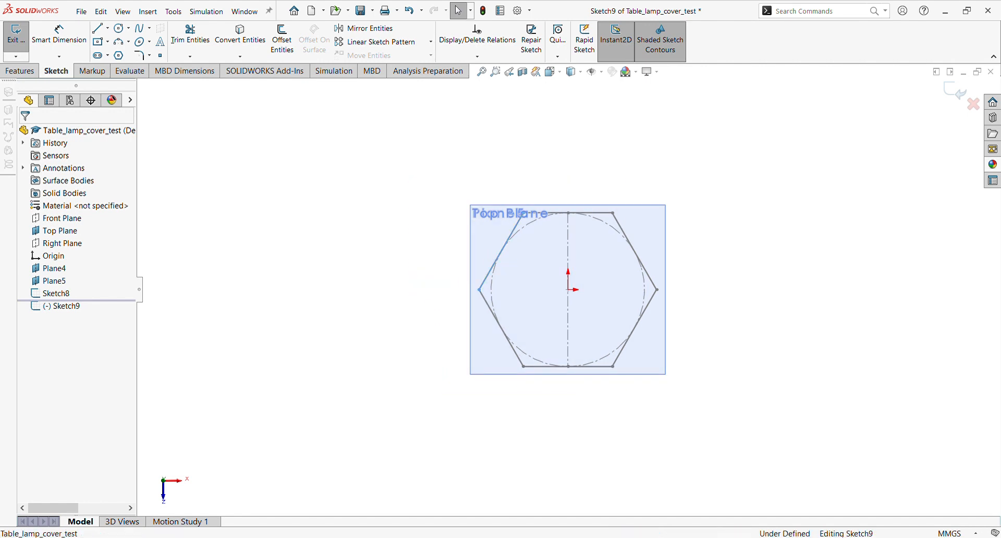
ctrl+click(568, 215)
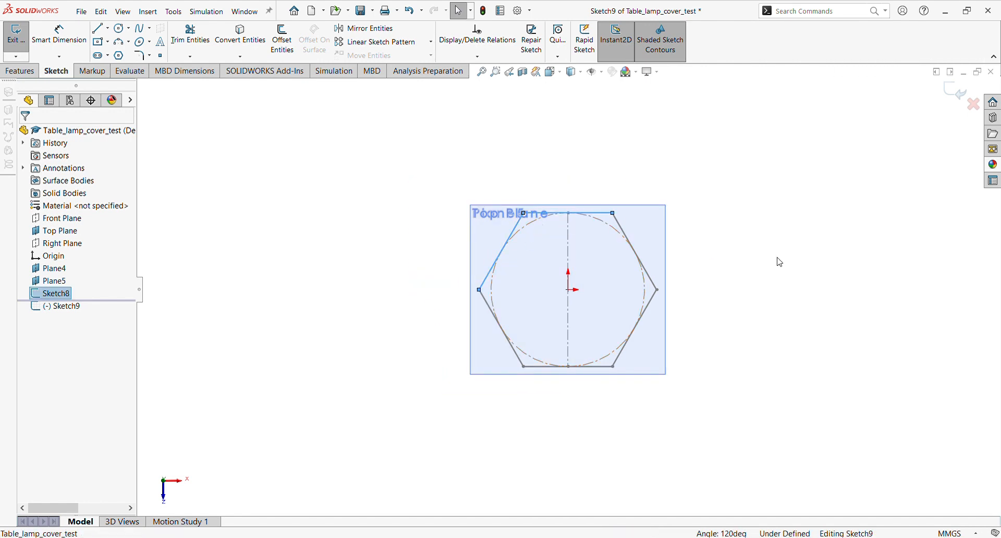
ctrl+click(654, 284)
ctrl+click(653, 303)
ctrl+click(596, 367)
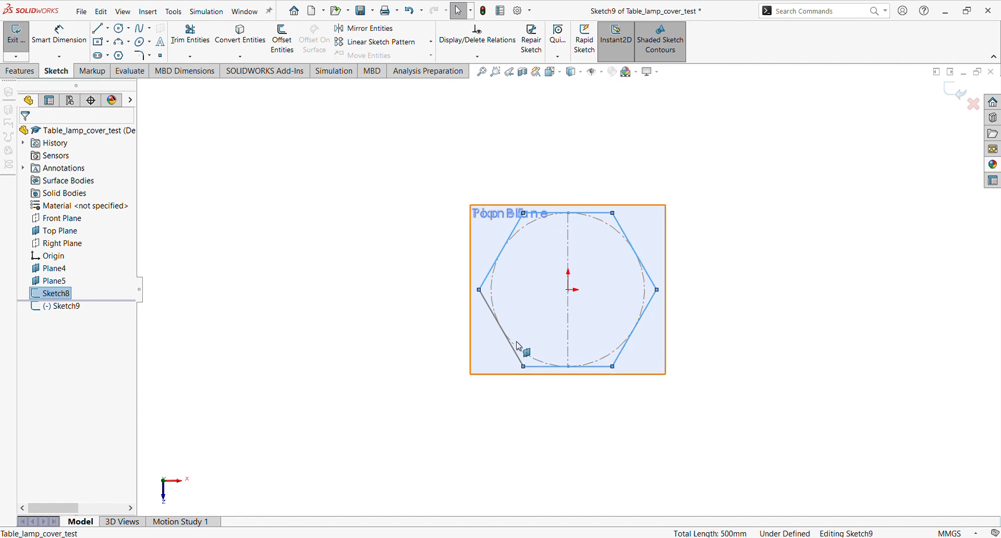
click(282, 39)
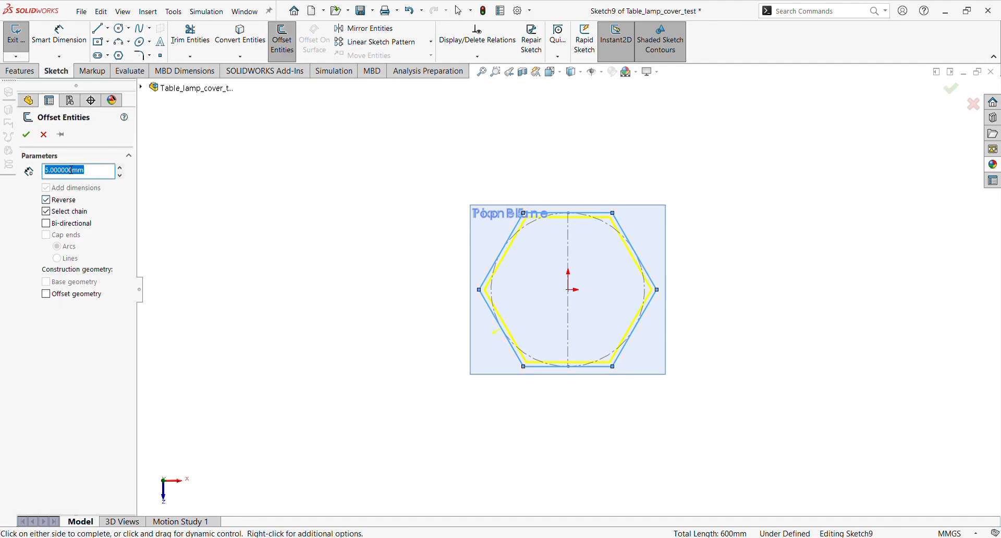
key(Return)
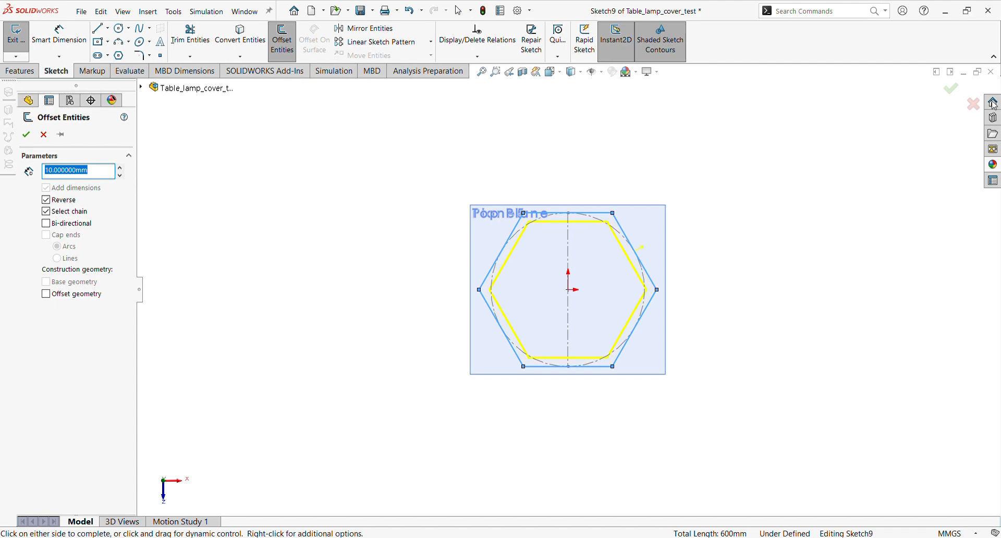
click(951, 89)
Step: Exit the Plane5 sketch and start a new sketch on Plane4, the uppermost plane
scroll(487, 281, up, 3)
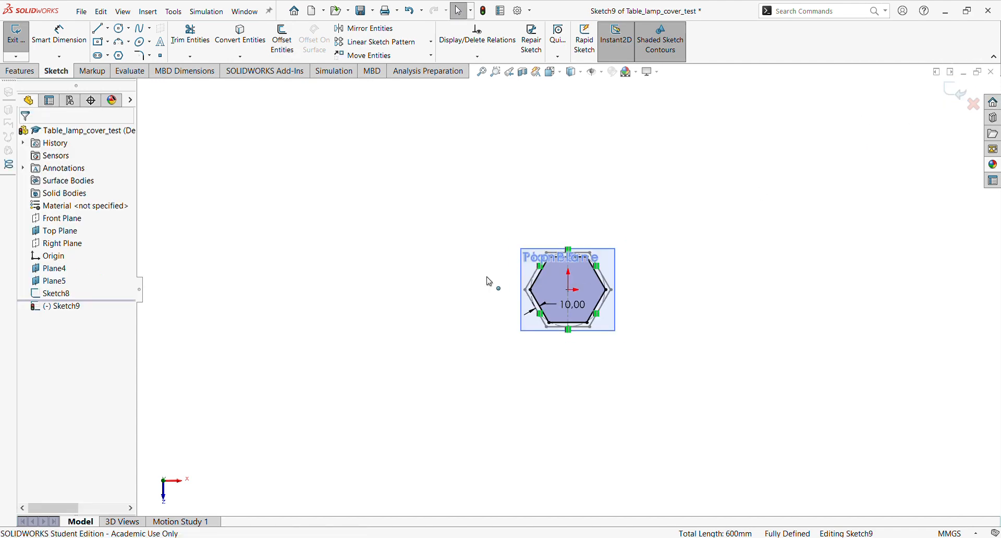
mouse_move(487, 282)
middle_down()
mouse_move(548, 206)
mouse_move(579, 217)
middle_up()
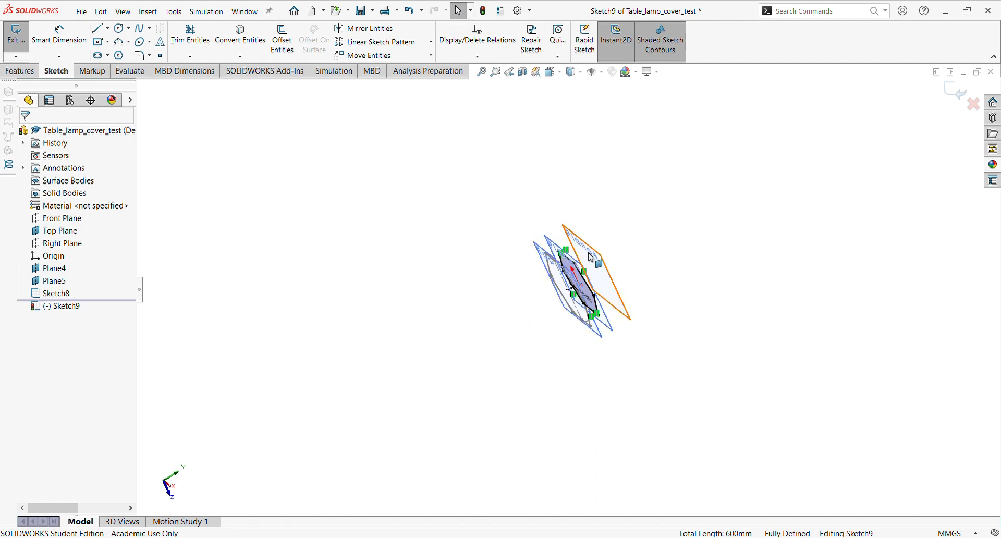
click(590, 257)
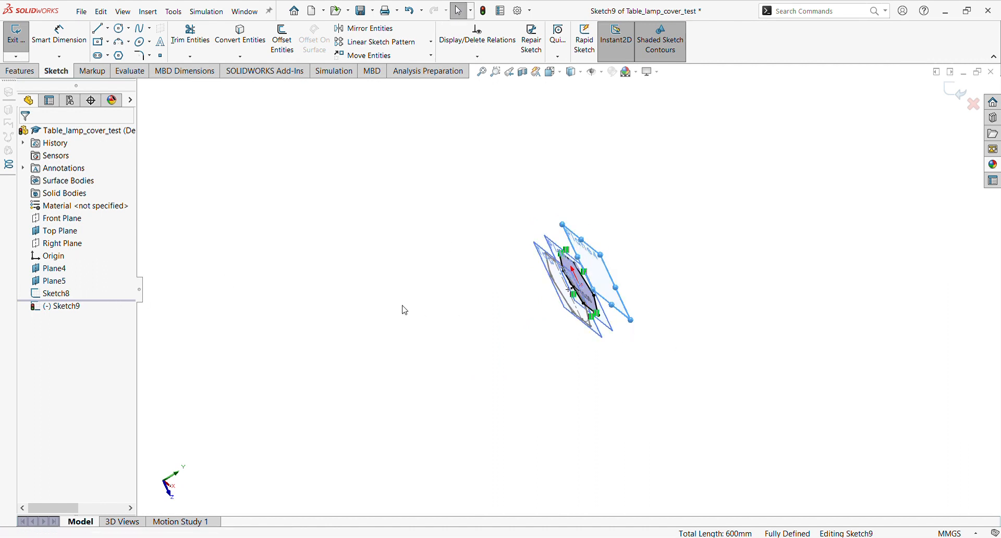
click(955, 91)
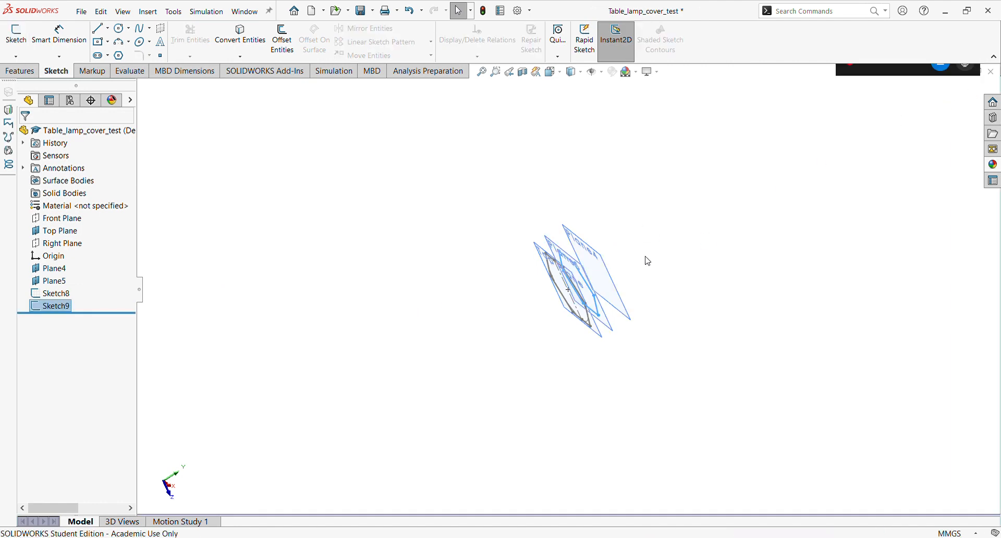
click(607, 286)
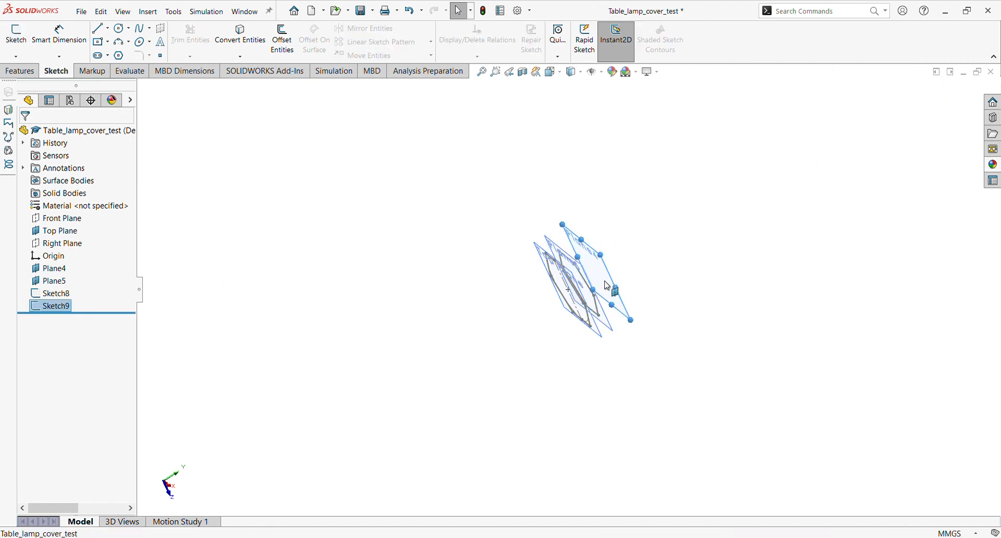
click(635, 273)
scroll(460, 282, up, 5)
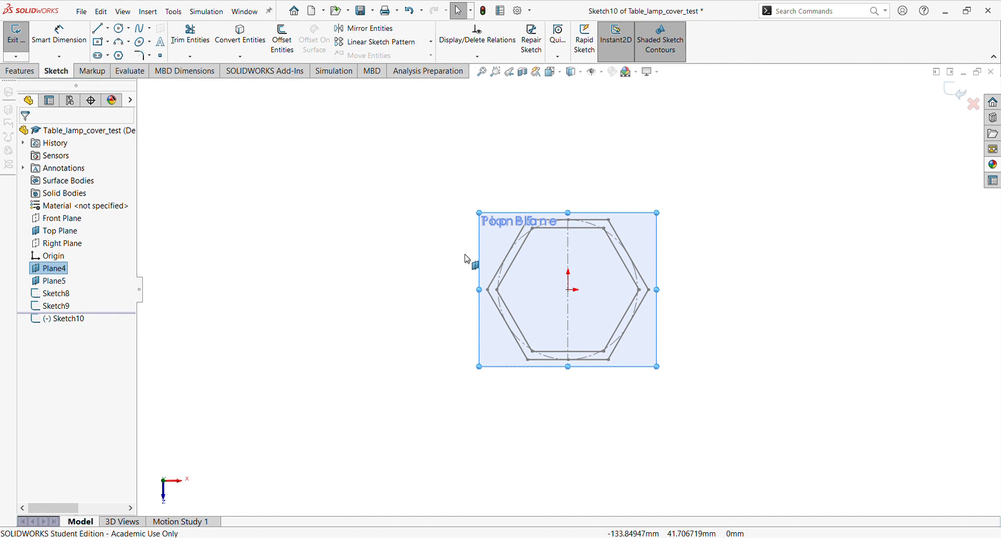
Step: Offset all six sides of the Plane5 hexagon inward by 5 mm, using the reversed direction, in the Plane4 sketch
click(514, 260)
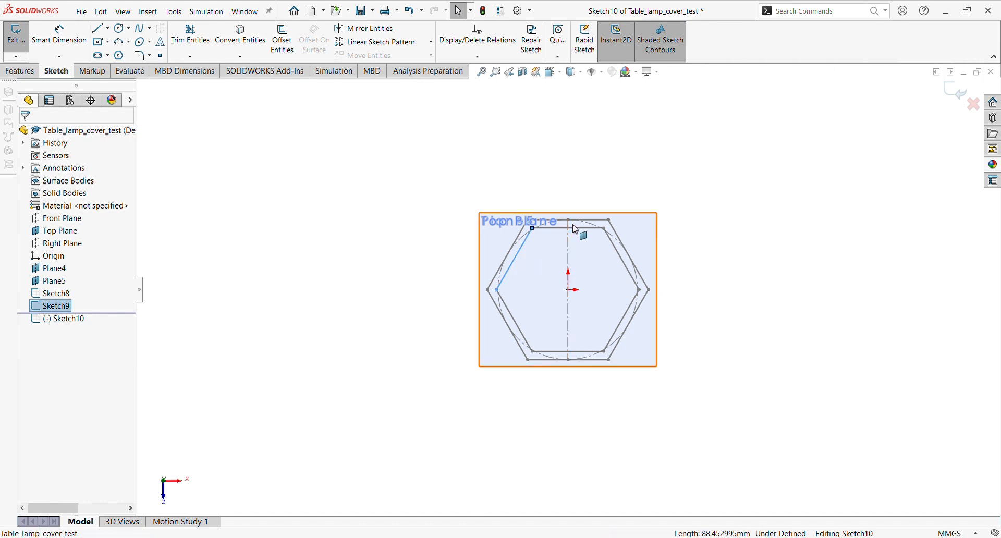
ctrl+click(575, 228)
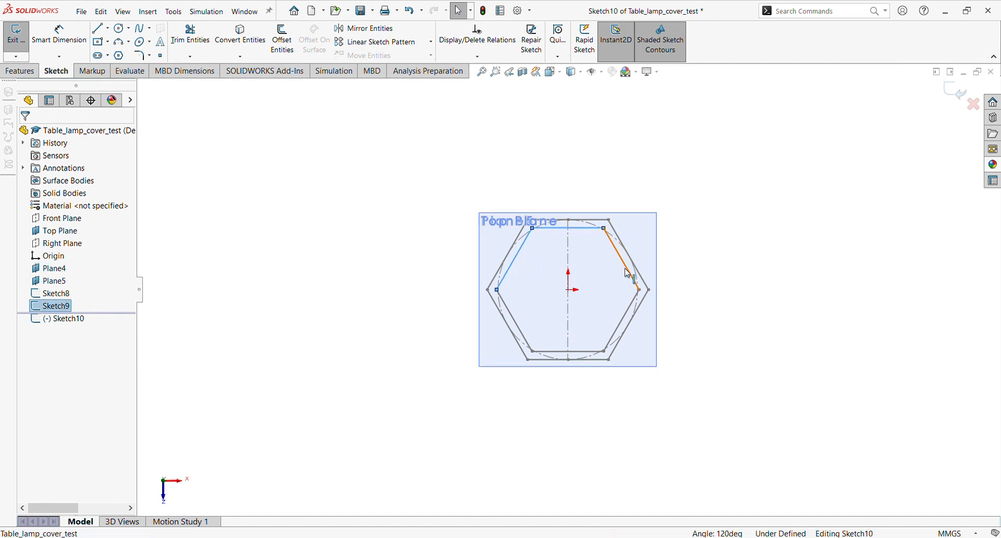
ctrl+click(628, 273)
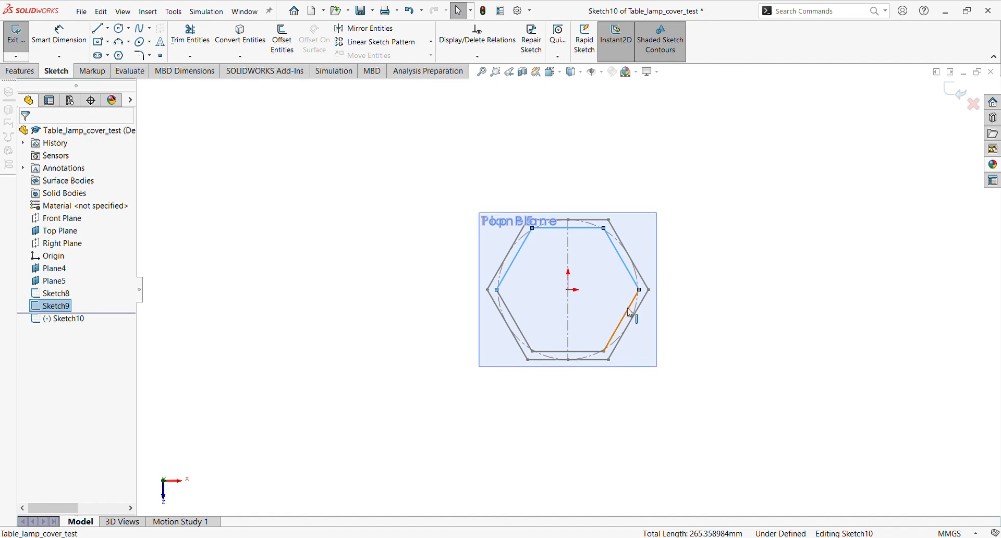
ctrl+click(624, 317)
ctrl+click(583, 352)
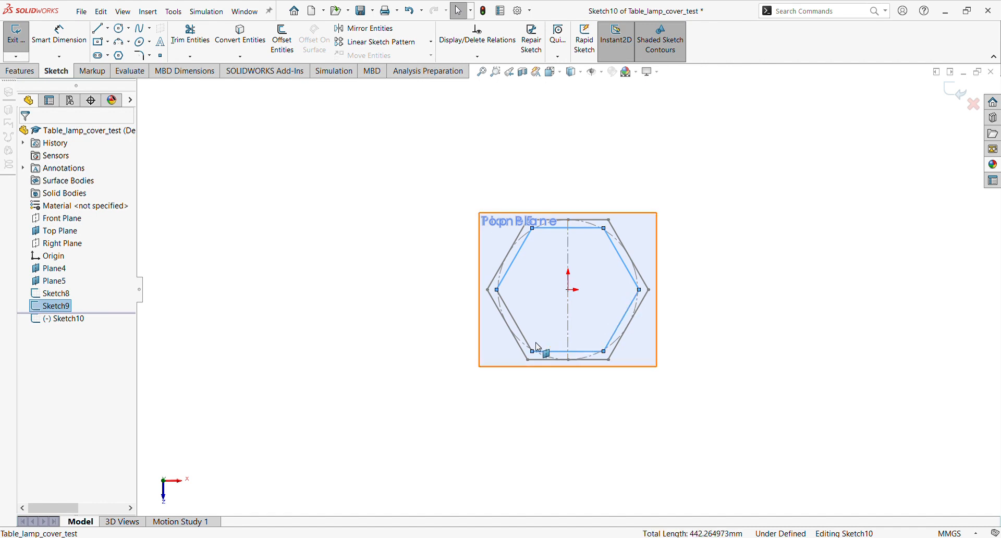
ctrl+click(528, 341)
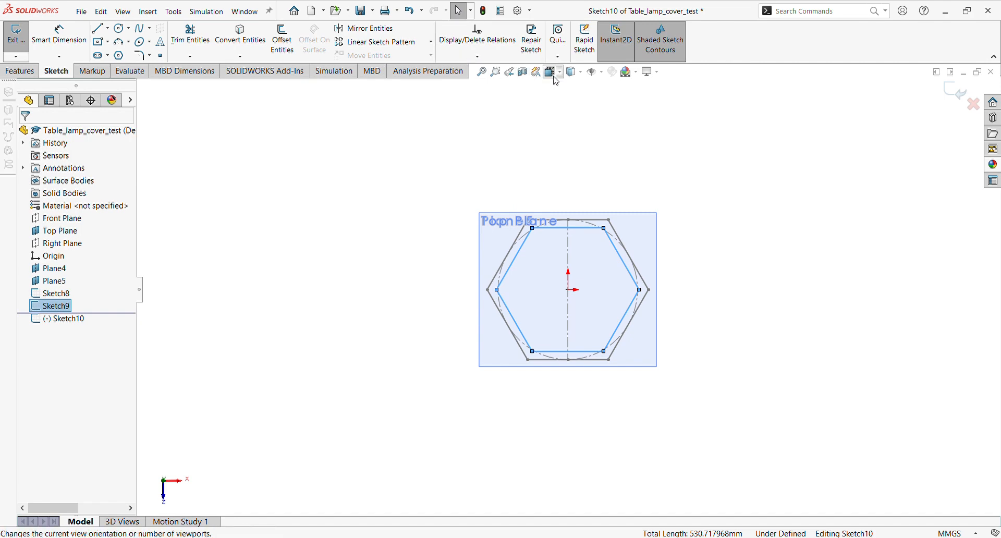
click(280, 47)
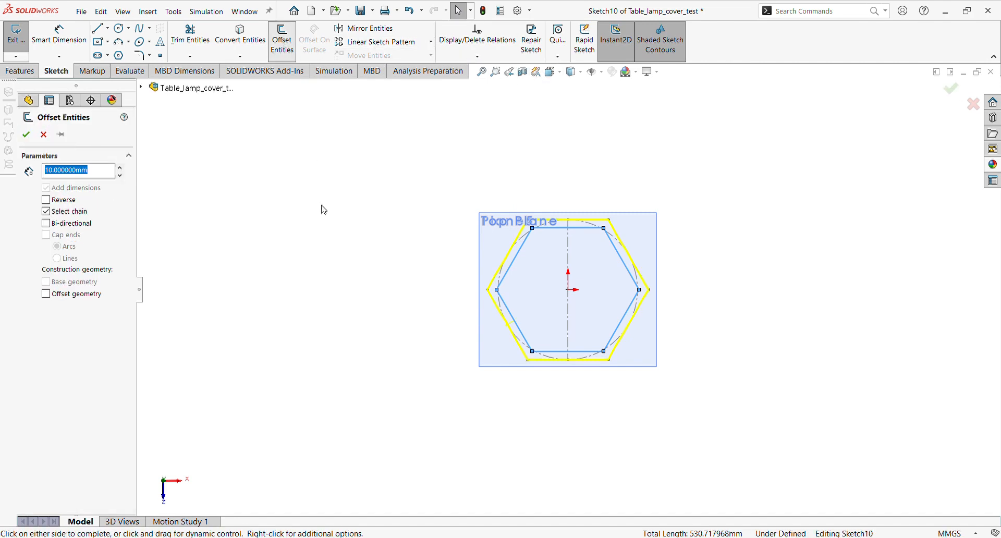
click(46, 200)
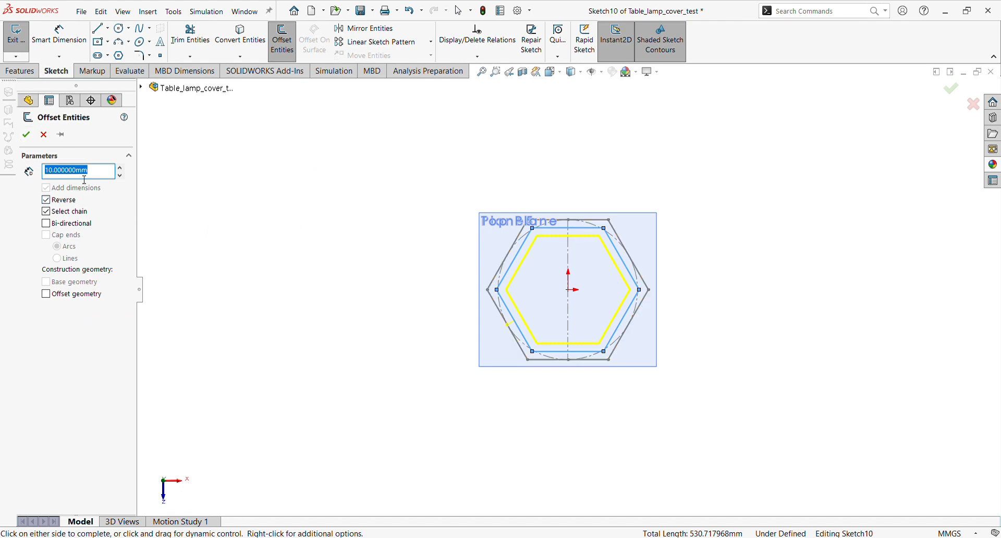
text(5)
click(26, 135)
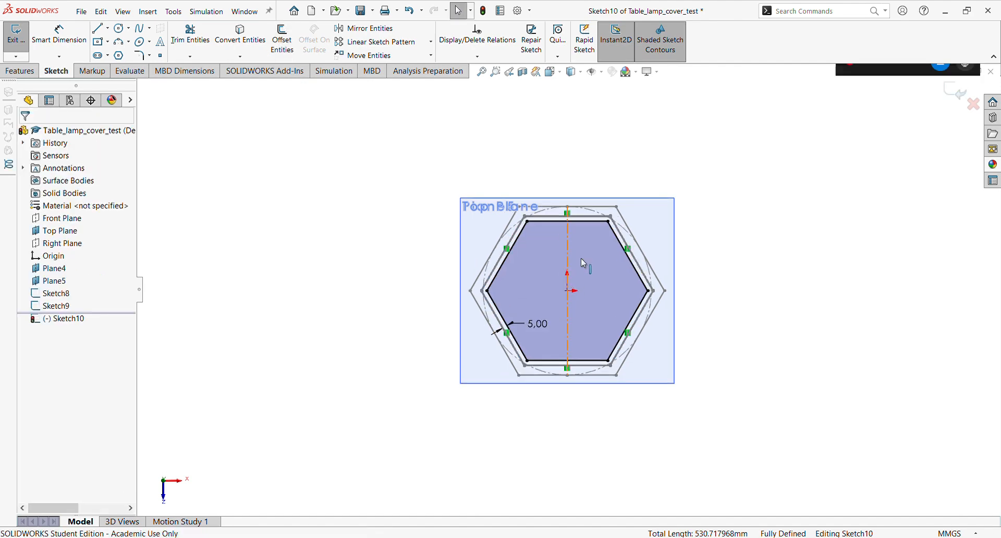
Step: Check the three stacked hexagon profiles in 3D and exit the Plane4 sketch
mouse_move(580, 258)
middle_down()
mouse_move(637, 166)
mouse_move(657, 196)
mouse_move(588, 140)
mouse_move(609, 115)
mouse_move(639, 105)
mouse_move(594, 117)
middle_up()
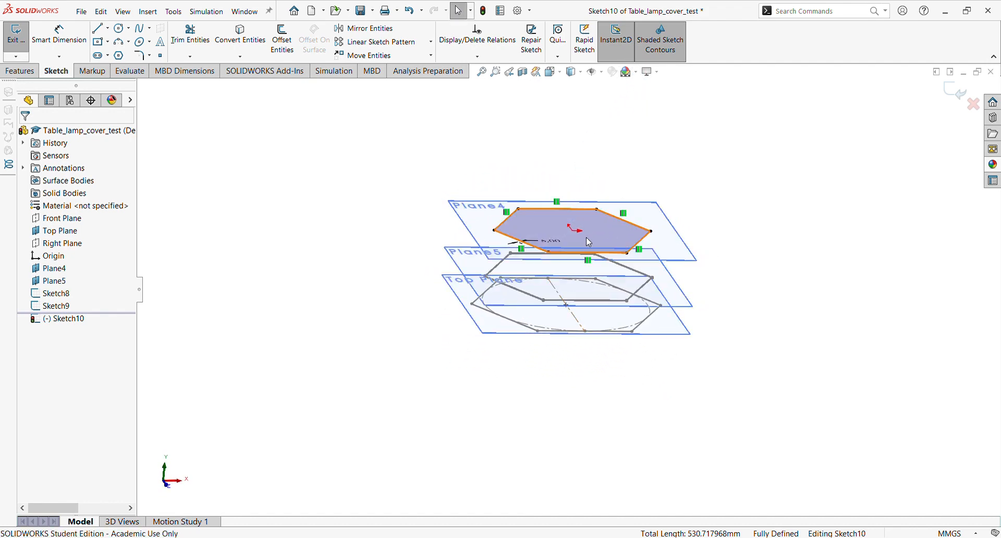
middle_drag(577, 268, 599, 237)
scroll(568, 245, up, 3)
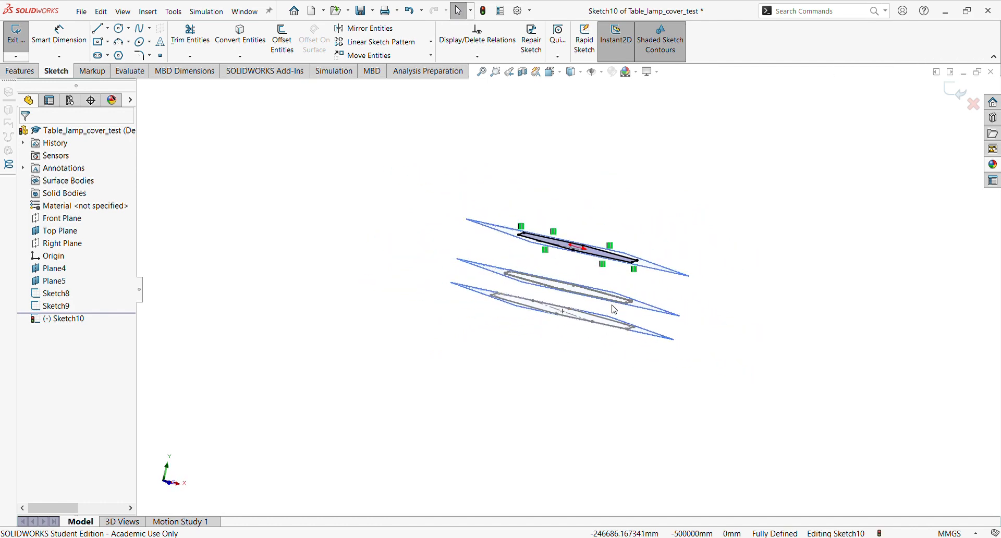
mouse_move(457, 269)
middle_down()
mouse_move(592, 386)
mouse_move(599, 379)
mouse_move(572, 369)
middle_up()
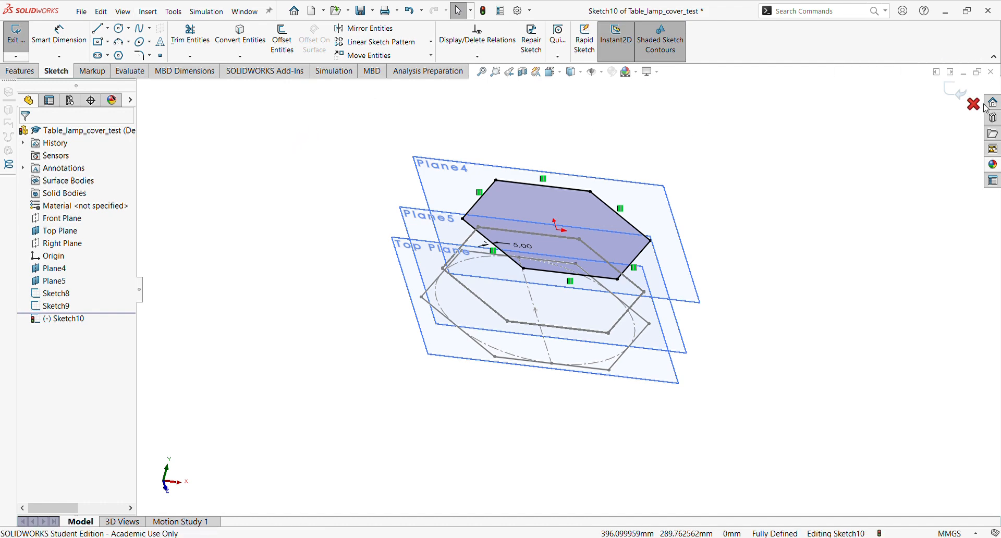
click(959, 98)
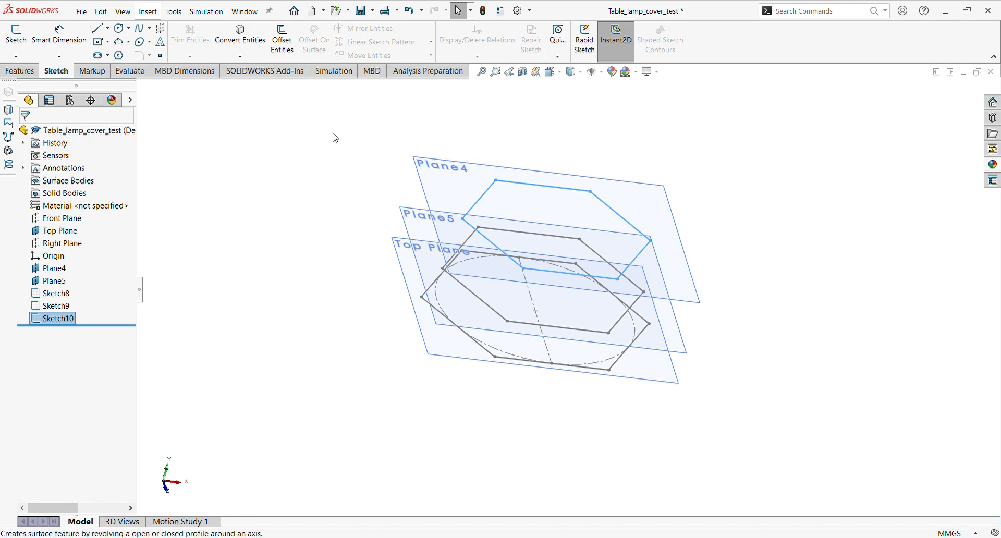
Step: Loft a surface through the three hexagon sketches, ordering the profiles as Sketch10, Sketch9 and Sketch8
click(316, 161)
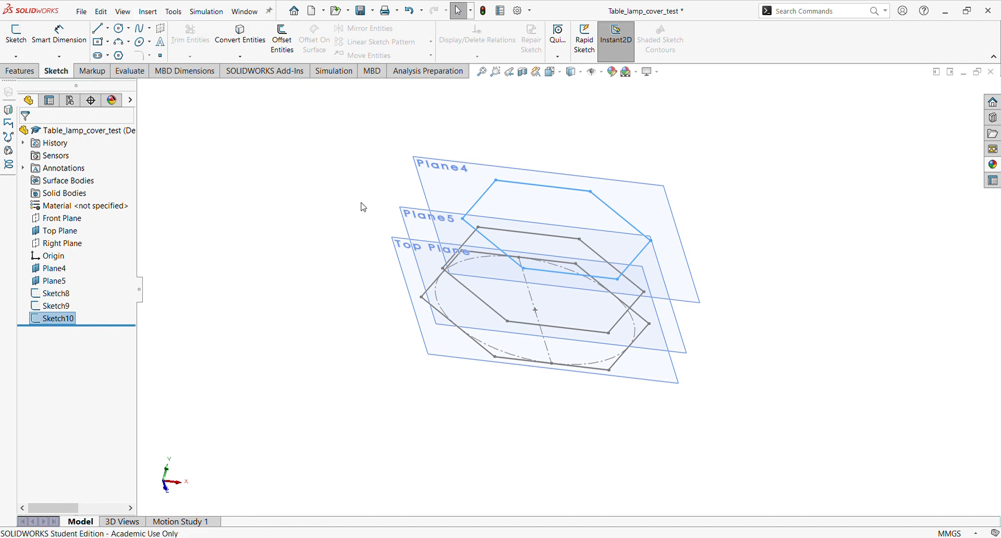
click(435, 308)
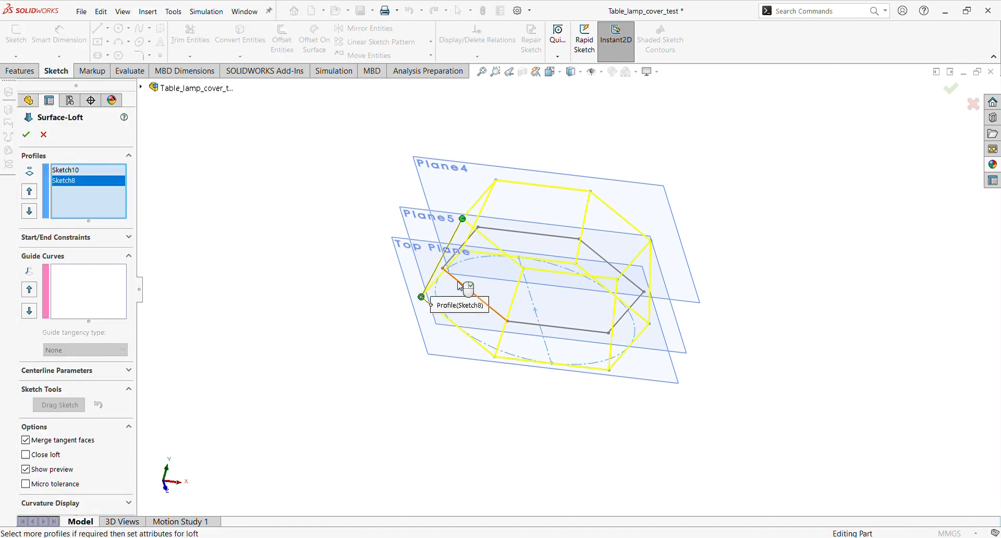
click(459, 286)
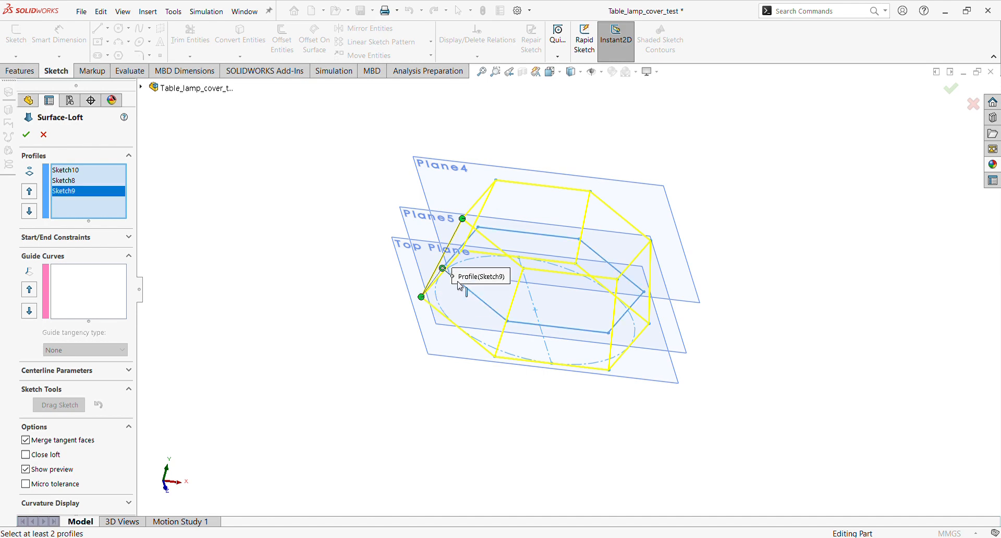
middle_drag(472, 285, 501, 245)
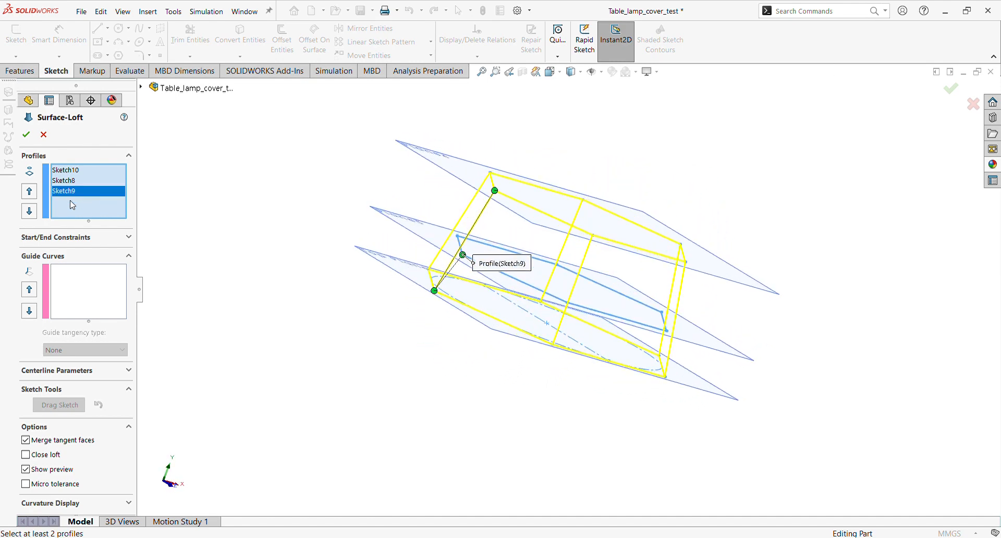
click(33, 196)
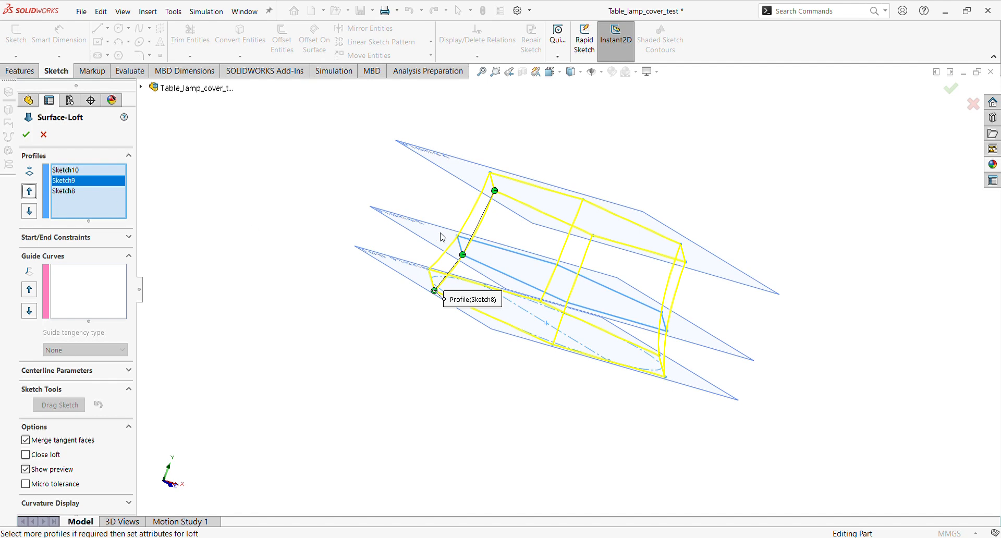
middle_drag(442, 237, 464, 243)
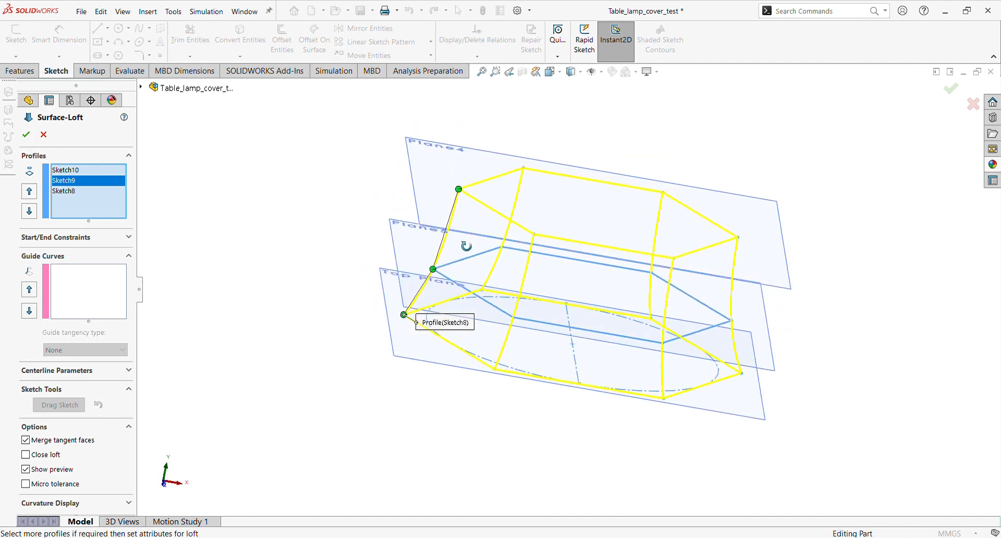
click(25, 135)
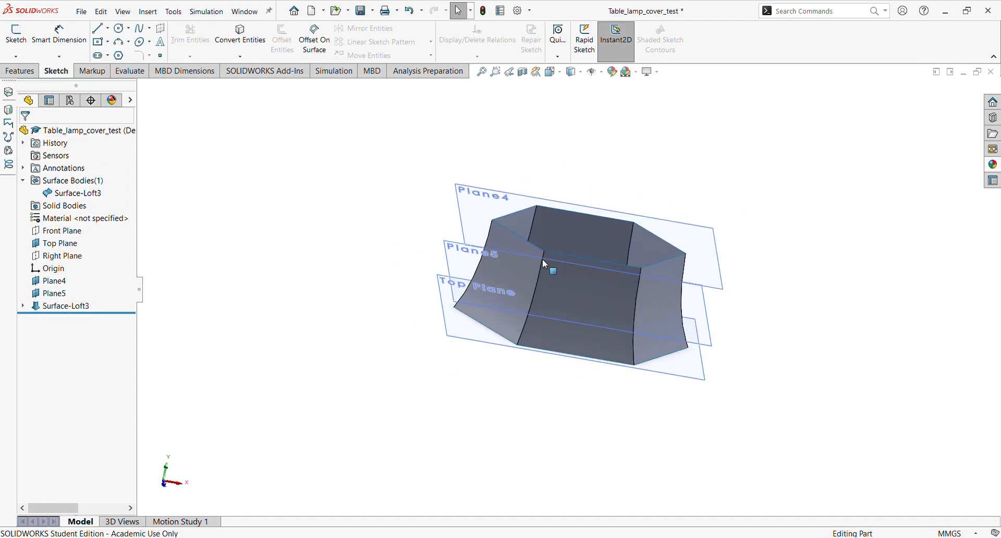
Step: Examine the lofted surface and the profile sketches it is built from
mouse_move(542, 258)
middle_down()
mouse_move(537, 323)
mouse_move(524, 234)
mouse_move(556, 295)
mouse_move(547, 284)
middle_up()
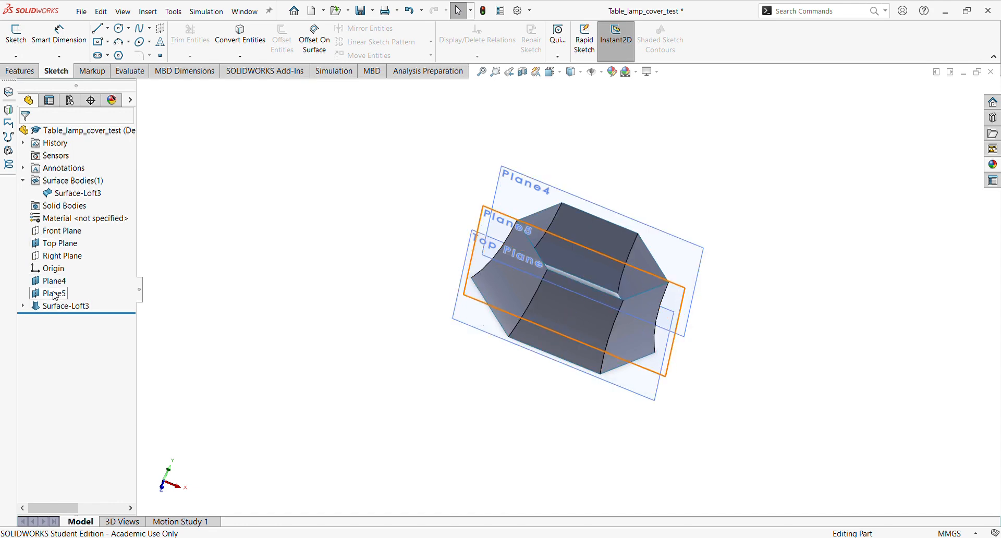
click(23, 307)
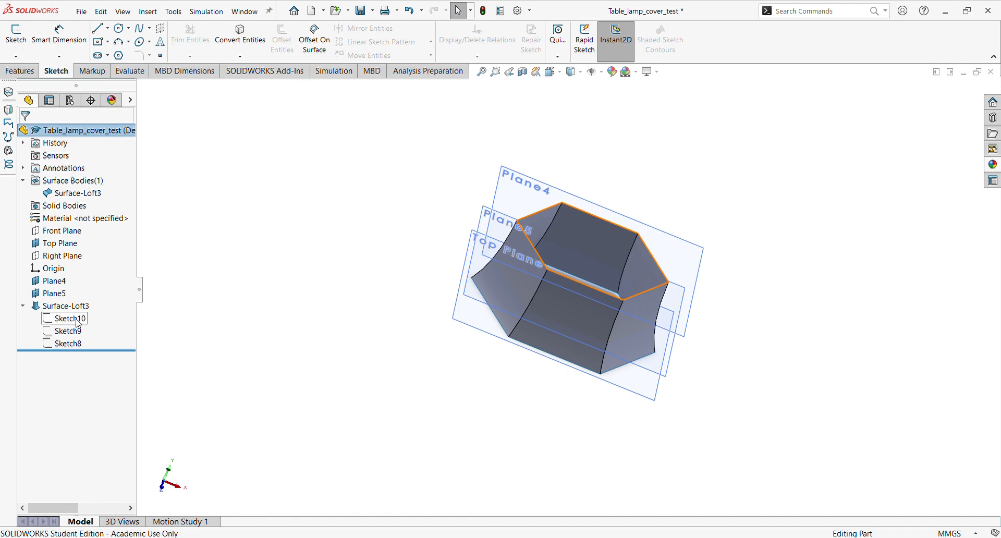
middle_drag(400, 311, 413, 252)
scroll(637, 305, down, 2)
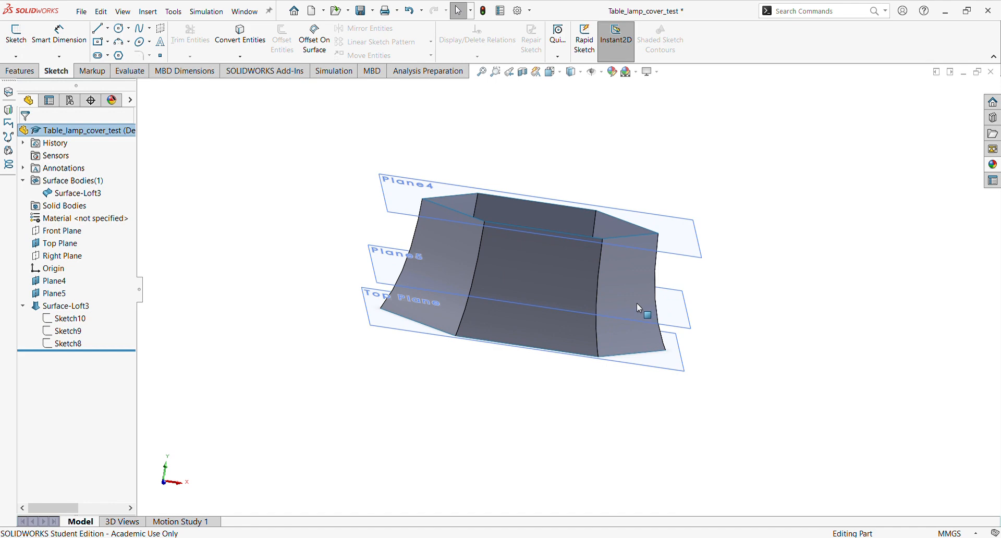
click(71, 317)
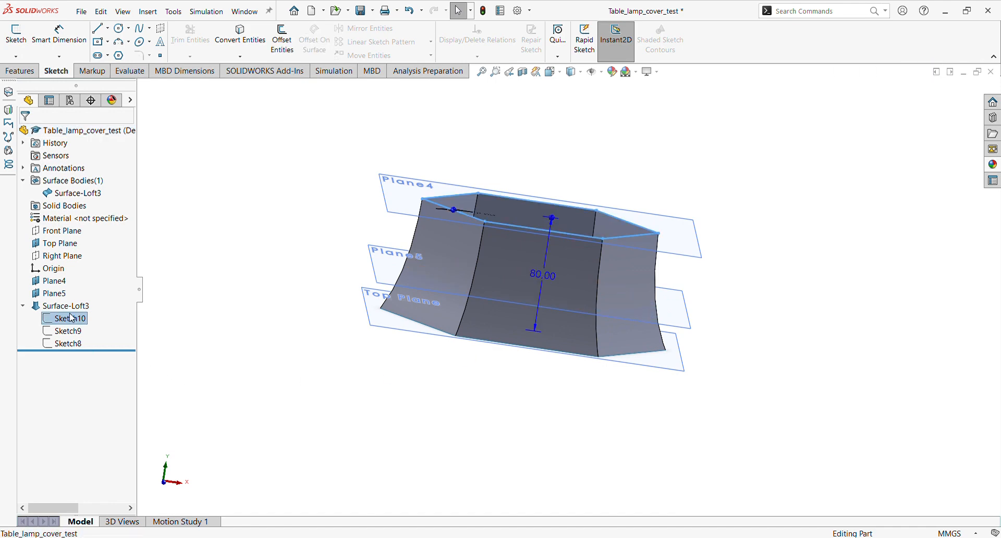
click(72, 344)
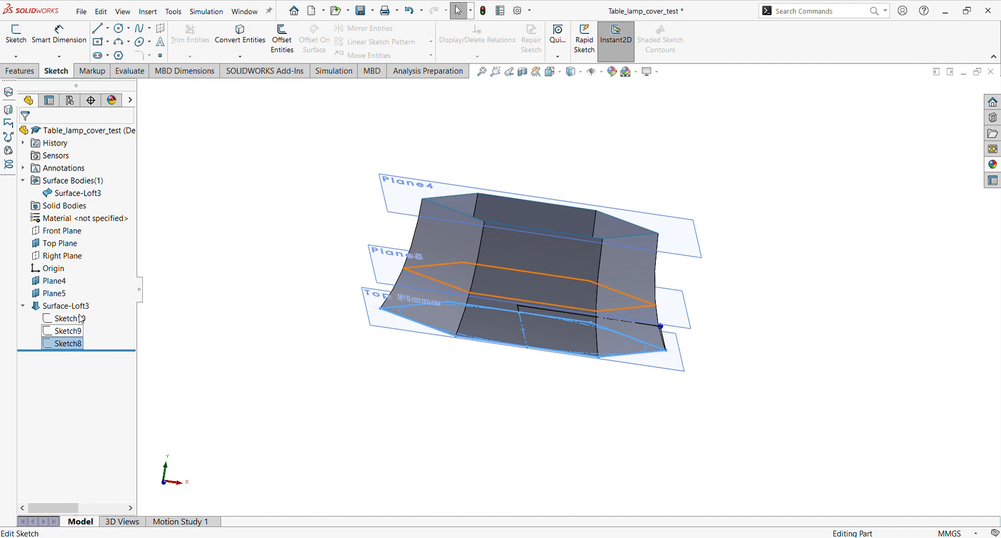
click(177, 330)
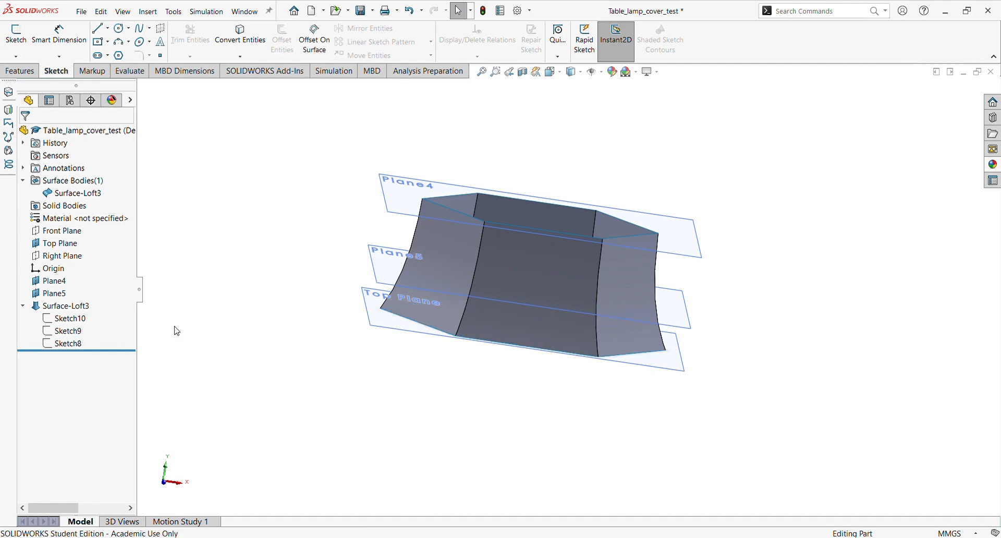
Step: Edit the Top Plane hexagon sketch, set its centre-to-corner dimension to 70 mm and exit the sketch
click(62, 344)
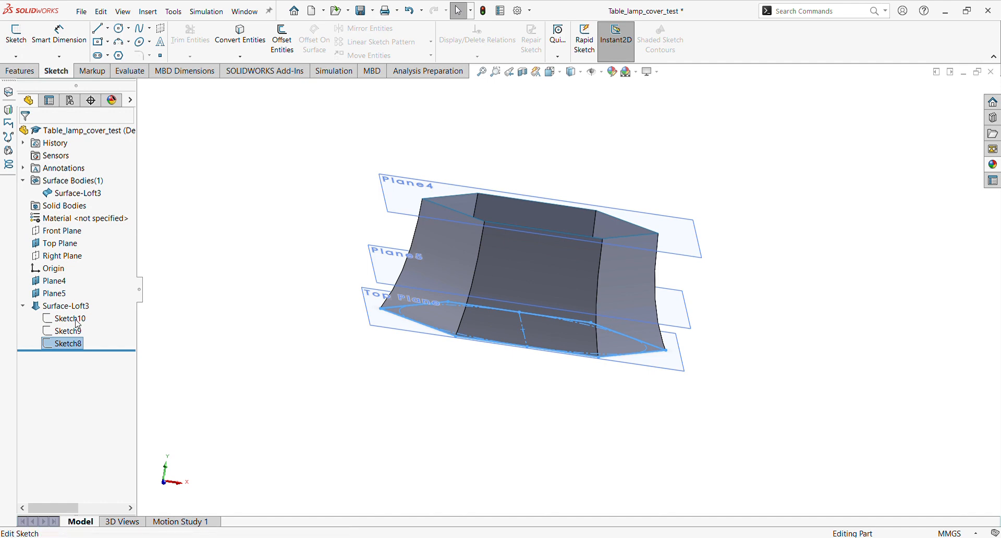
click(73, 320)
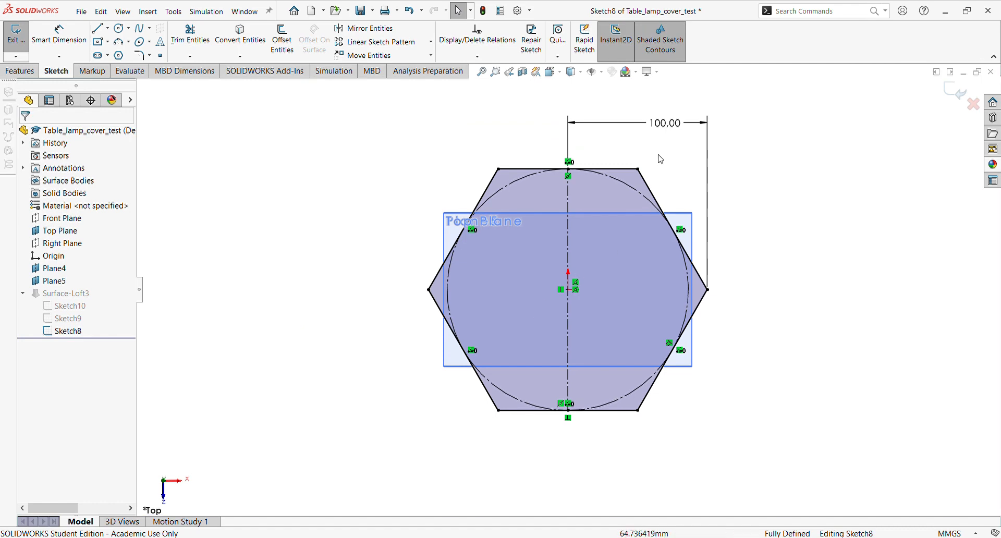
double_click(679, 125)
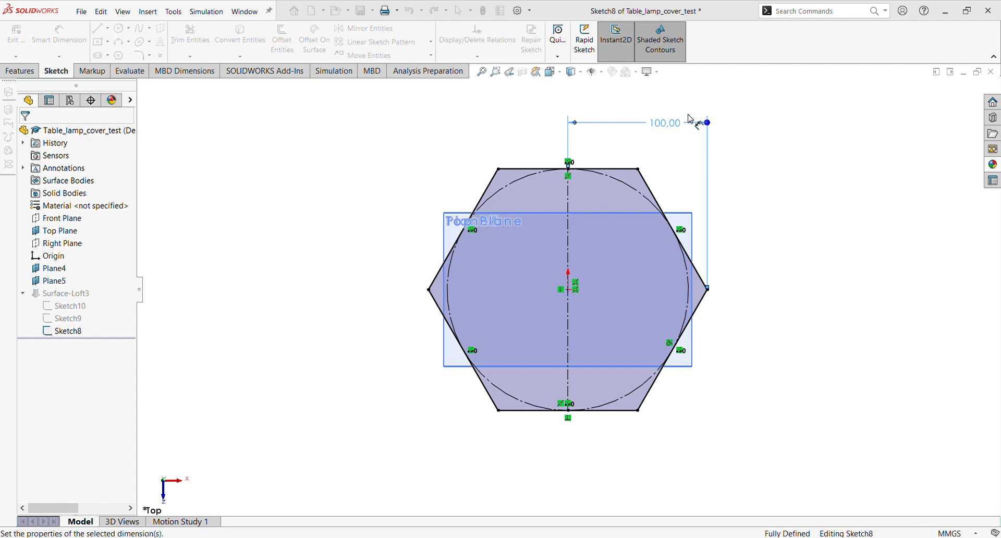
text(70)
key(Return)
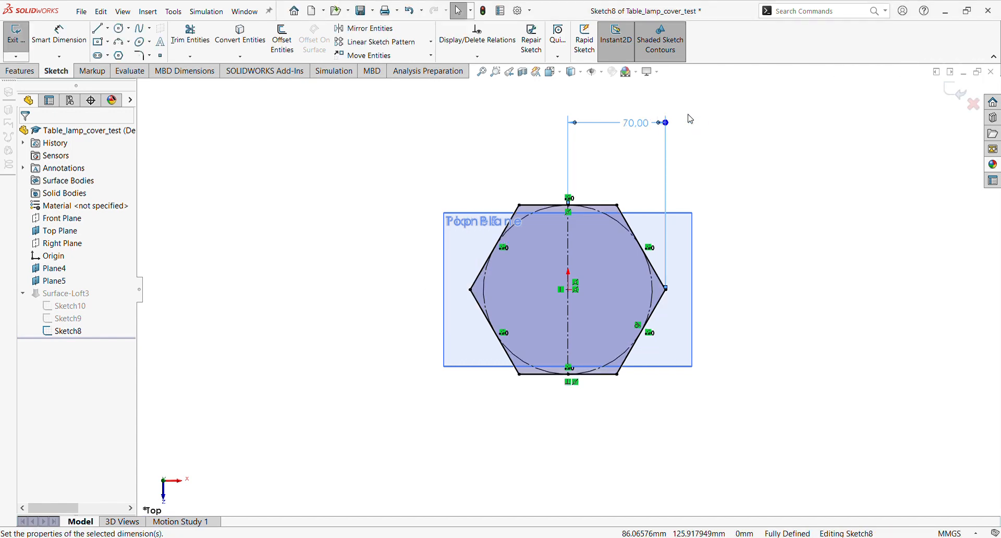
click(956, 92)
middle_drag(621, 253, 558, 294)
scroll(575, 250, down, 3)
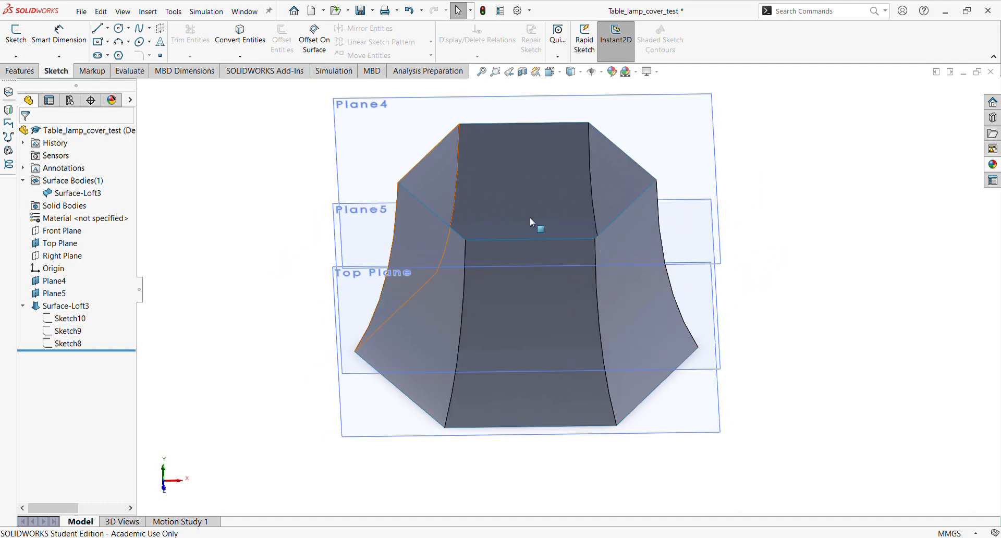
Step: Start a planar surface and select the edges around the loft's opening at Plane4 as bounding entities
scroll(528, 234, up, 2)
middle_drag(527, 246, 535, 331)
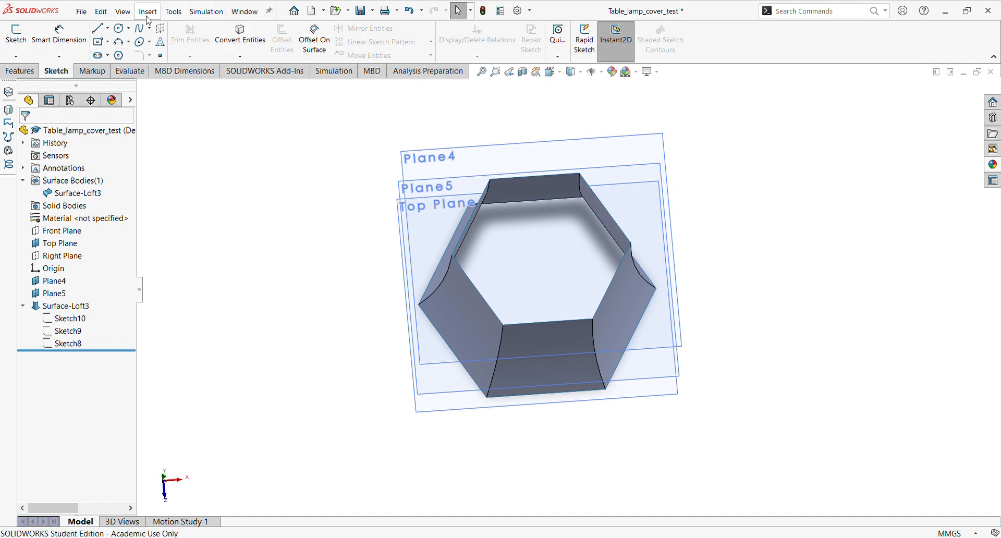
click(283, 179)
drag(502, 297, 634, 330)
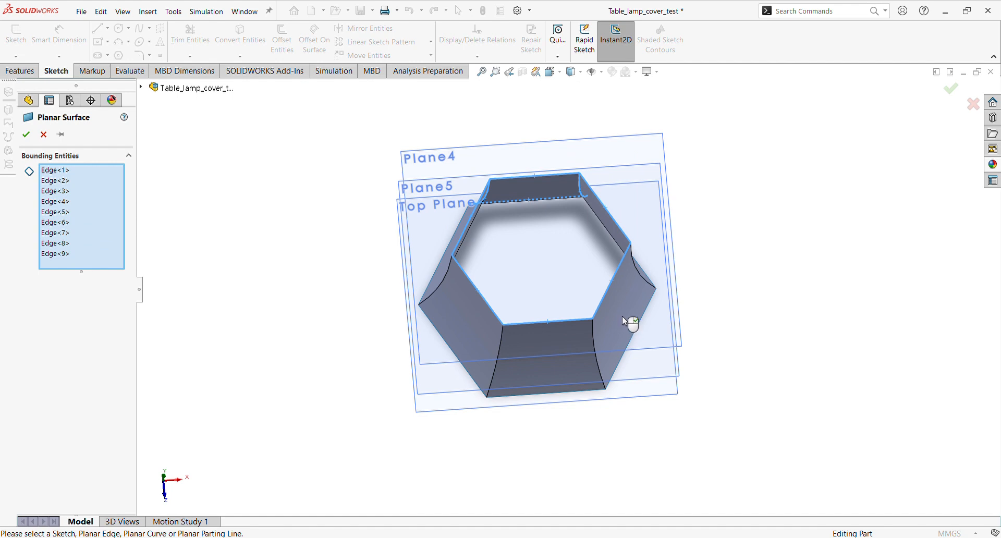
Step: Remove the stray Edge<1> from the planar surface's bounding entities, and remove and reselect the Edge<2> side of the Plane4 opening
click(55, 255)
click(61, 243)
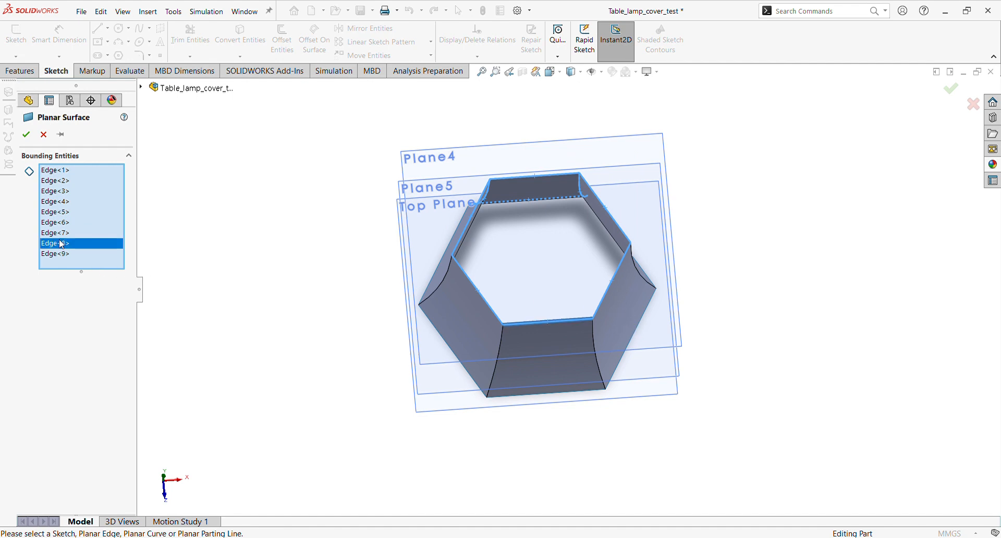
click(51, 171)
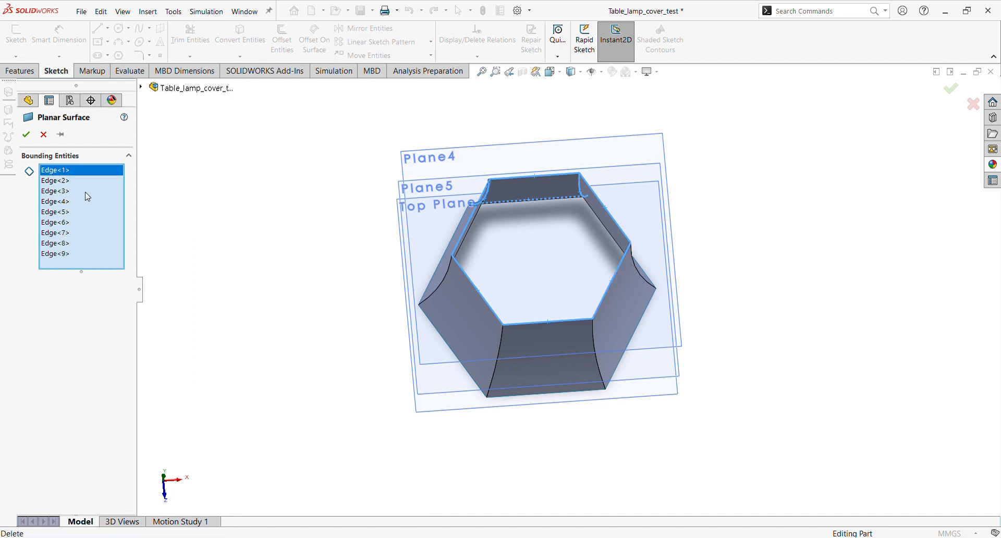
key(Delete)
click(63, 171)
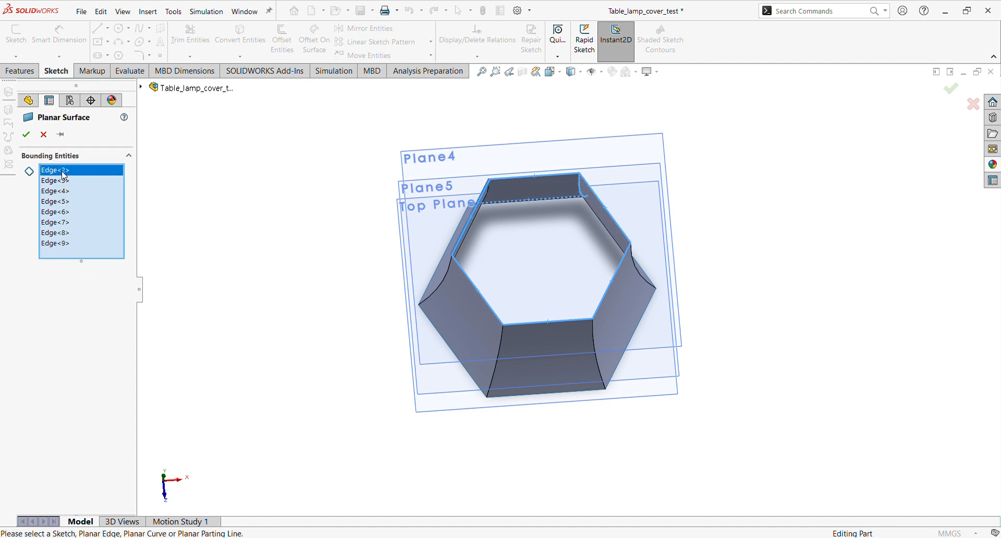
key(Delete)
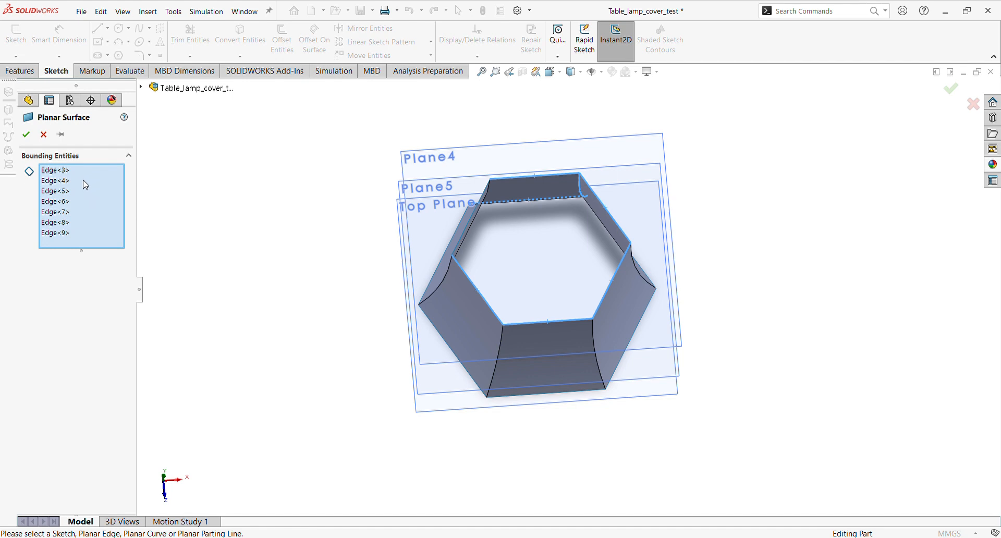
click(474, 209)
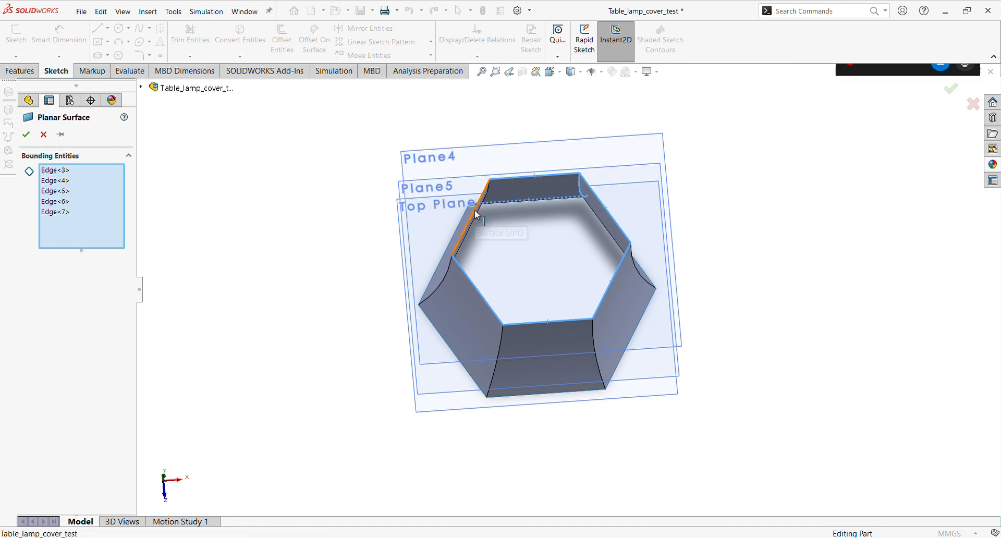
Step: Remove Edge<3>, the edge on the Top Plane hexagon, from the planar surface's bounding entities
click(62, 171)
scroll(573, 272, up, 3)
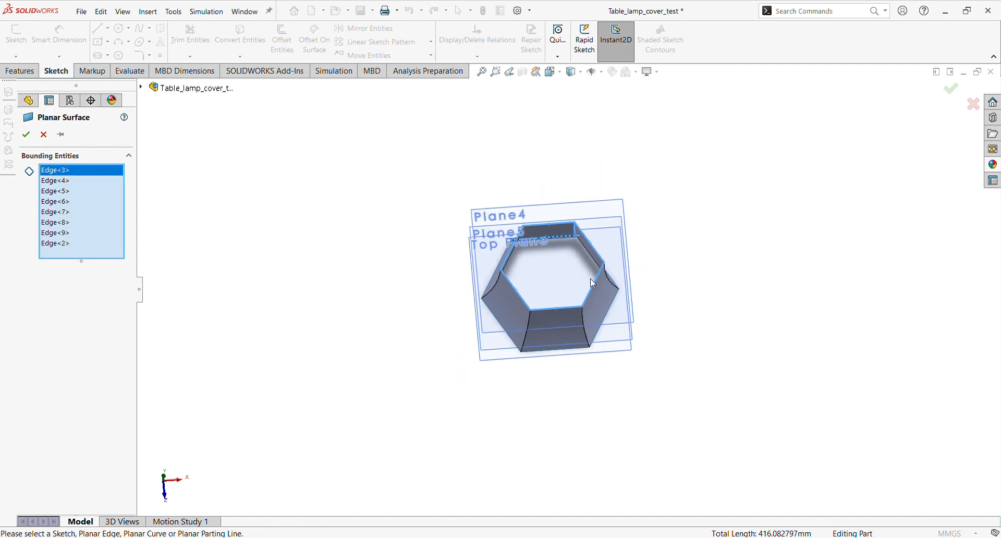
middle_drag(593, 281, 625, 375)
scroll(555, 238, down, 2)
scroll(555, 239, down, 1)
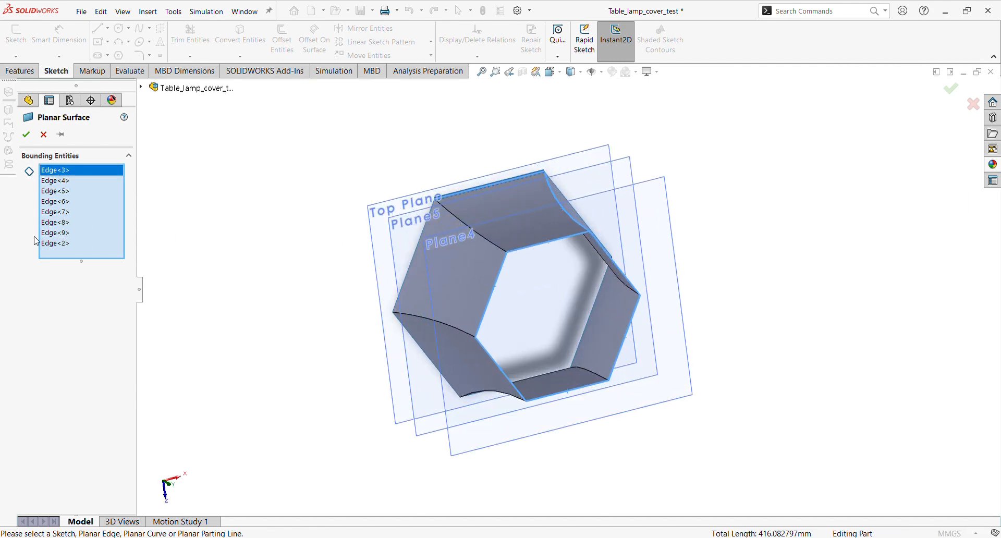
right_click(54, 169)
click(86, 192)
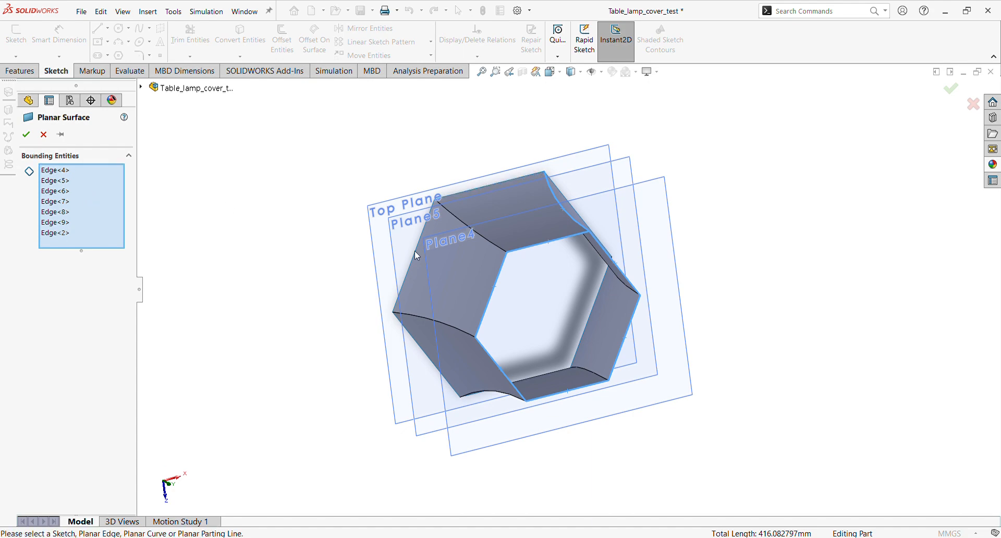
Step: Remove the curved side edge Edge<4> from the bounding entities and create the planar surface closing the Plane4 opening
scroll(417, 255, up, 3)
middle_drag(416, 255, 465, 186)
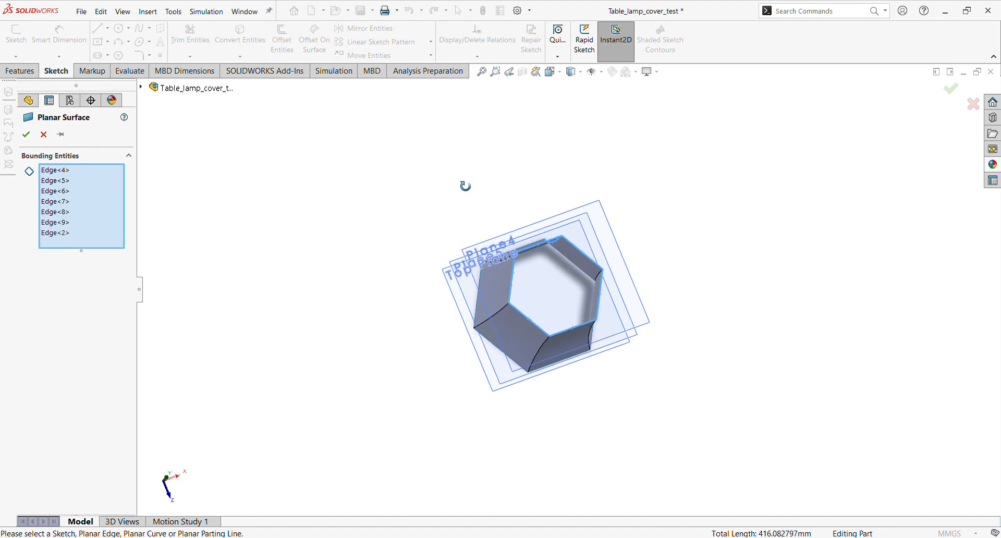
click(66, 171)
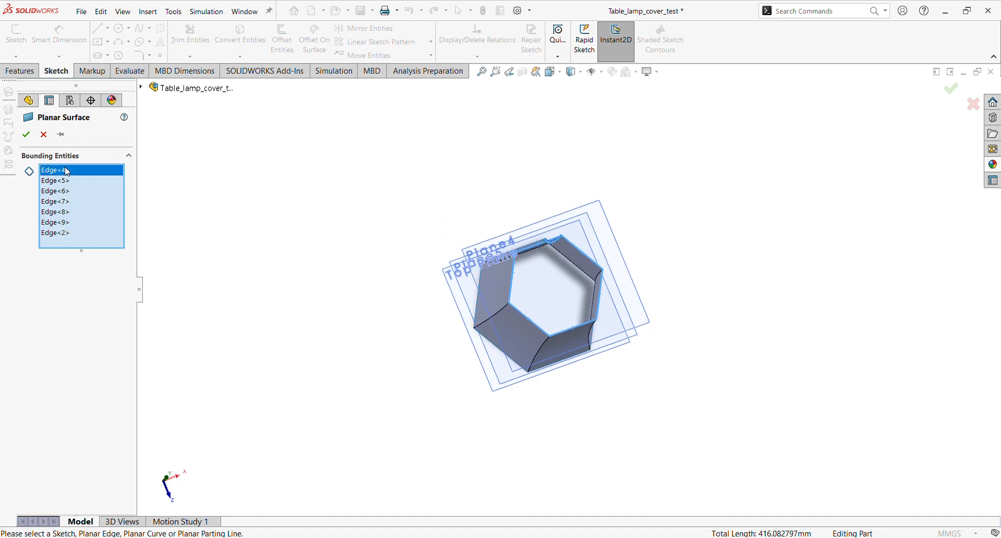
scroll(461, 259, down, 1)
middle_drag(545, 250, 550, 307)
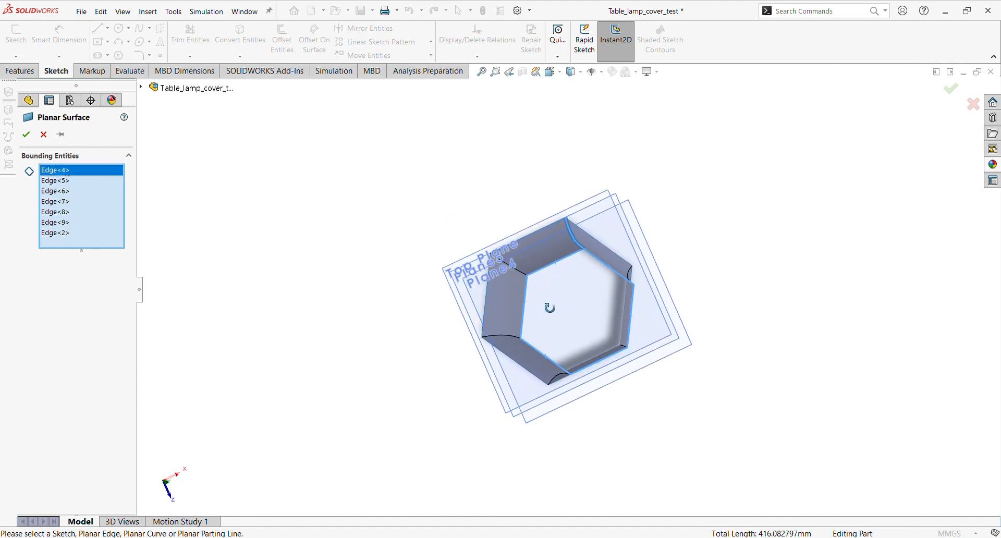
right_click(56, 173)
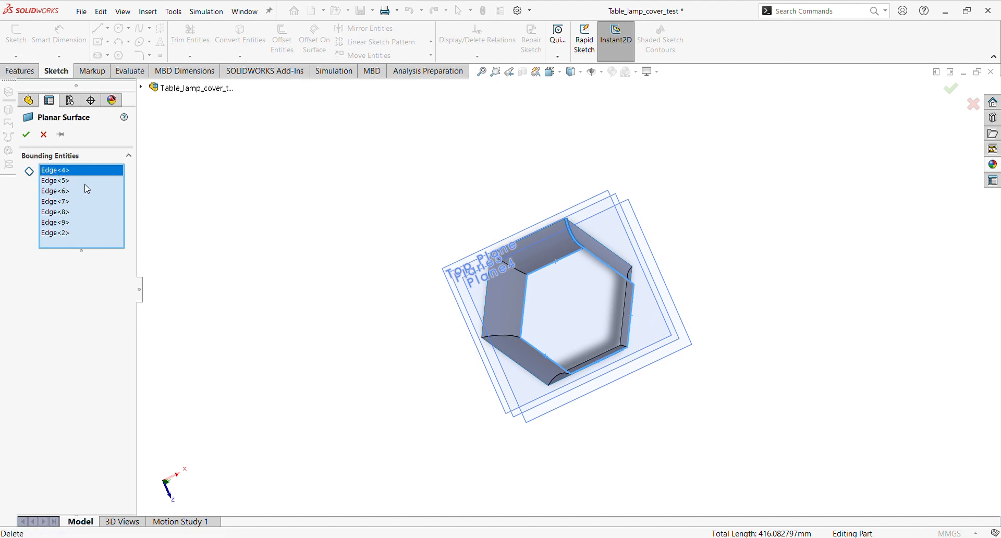
click(87, 189)
middle_drag(595, 329, 646, 310)
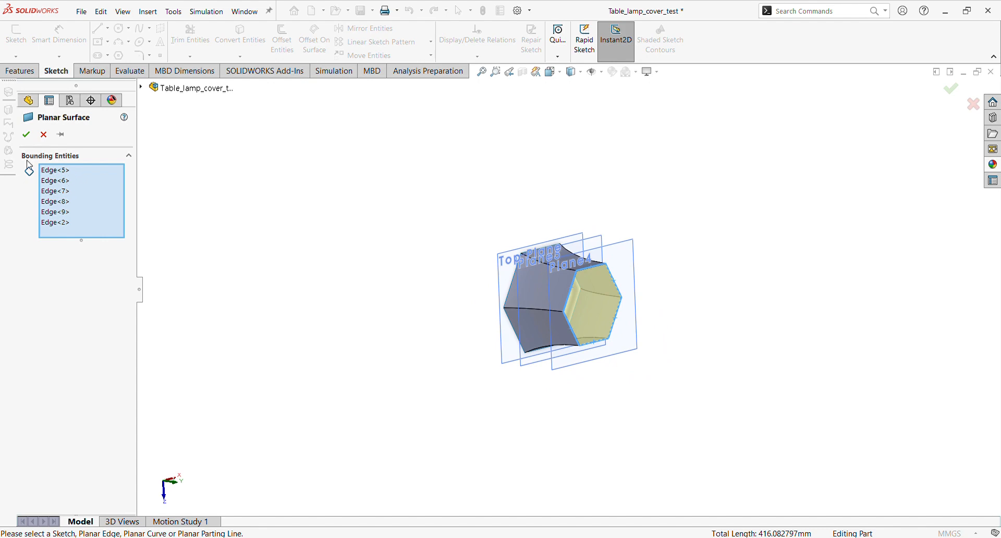
click(27, 137)
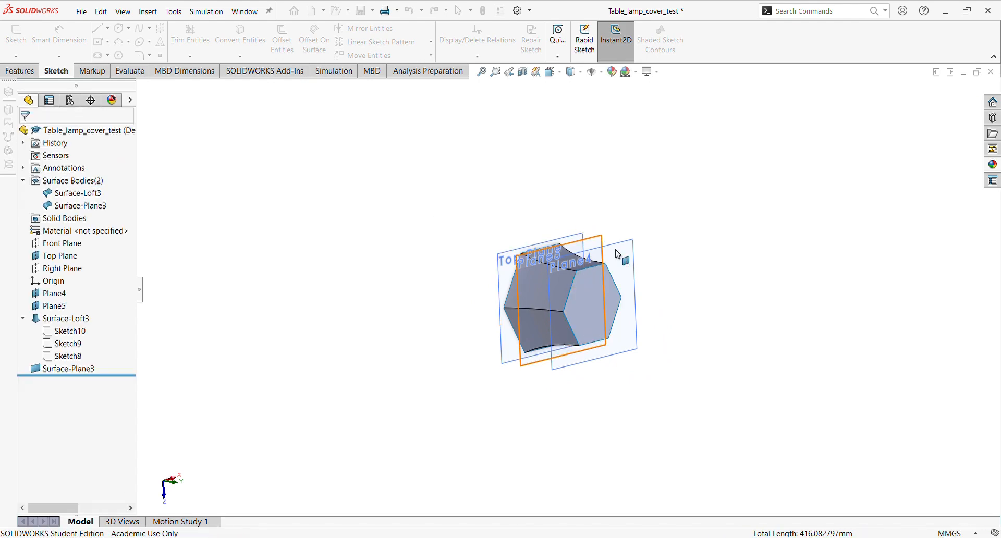
scroll(586, 293, down, 2)
middle_drag(584, 290, 764, 302)
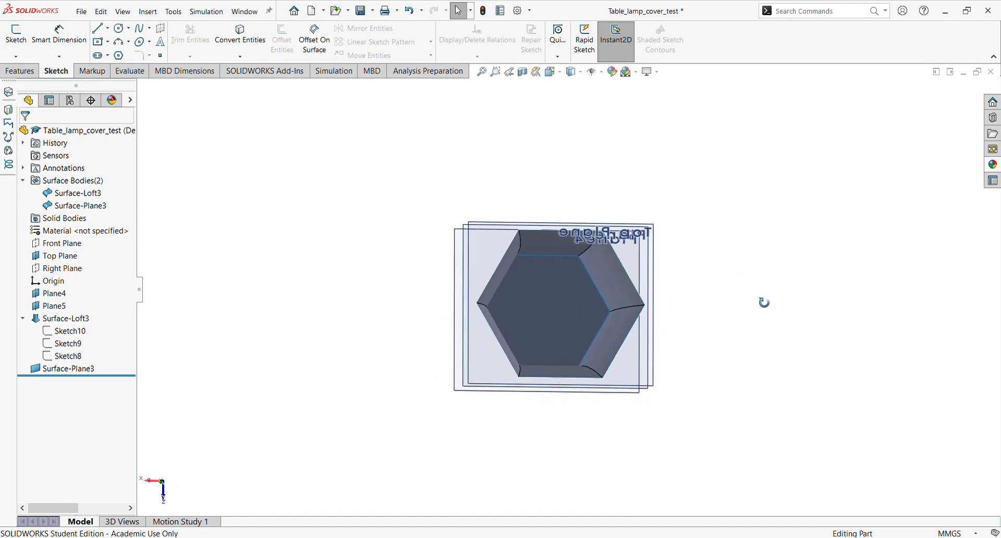
Step: Create a planar surface closing the loft's opening at the Top Plane, bounded by the six edges of the large base hexagon
middle_drag(527, 234, 506, 257)
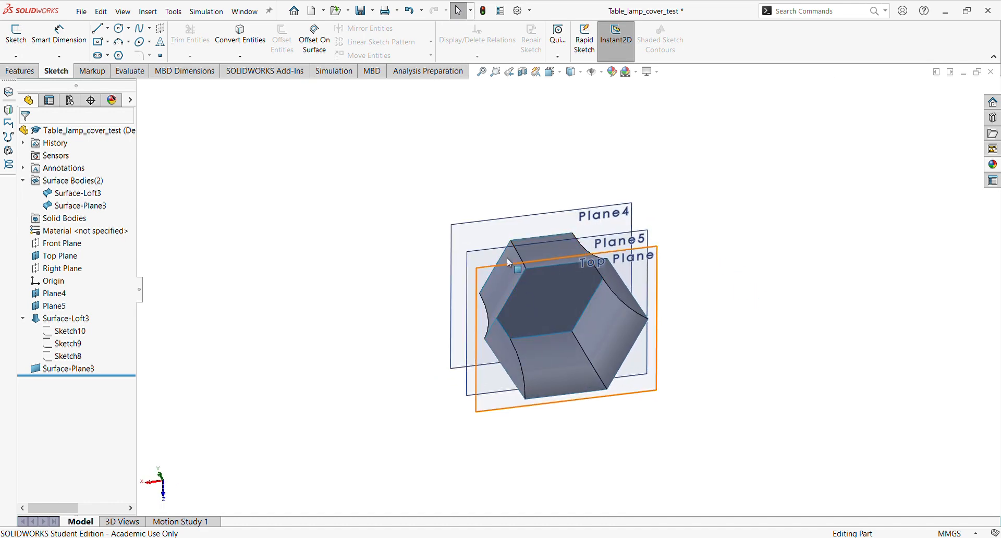
middle_drag(536, 295, 527, 216)
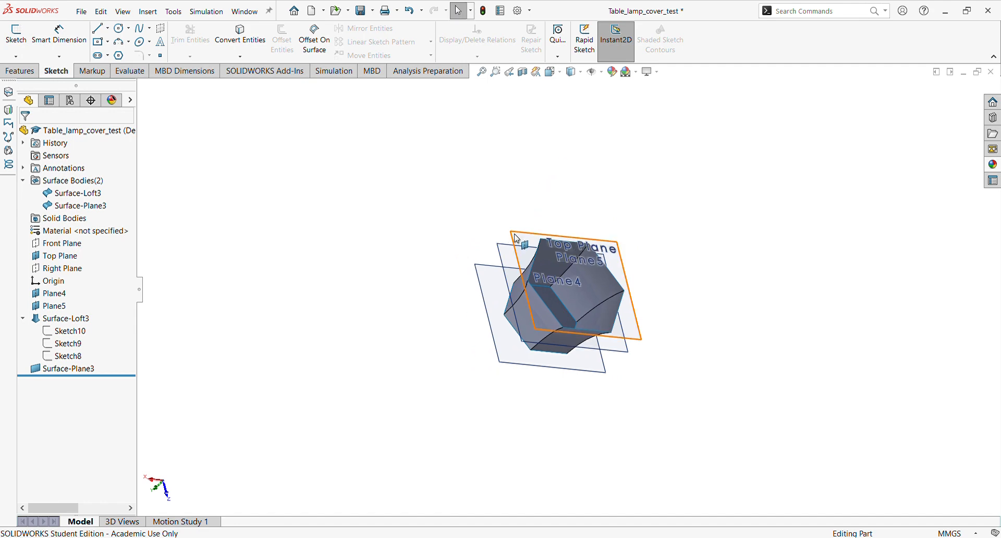
drag(533, 287, 632, 336)
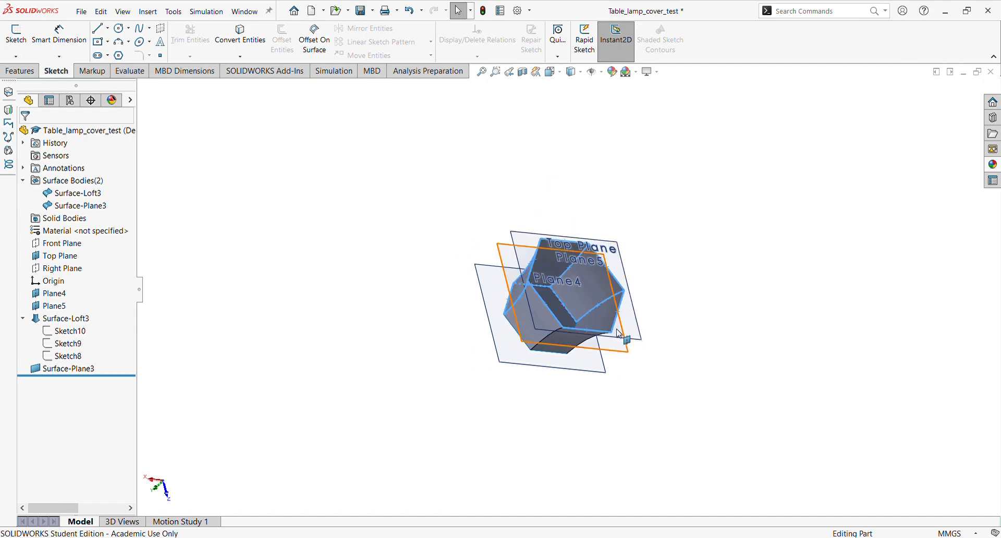
click(426, 323)
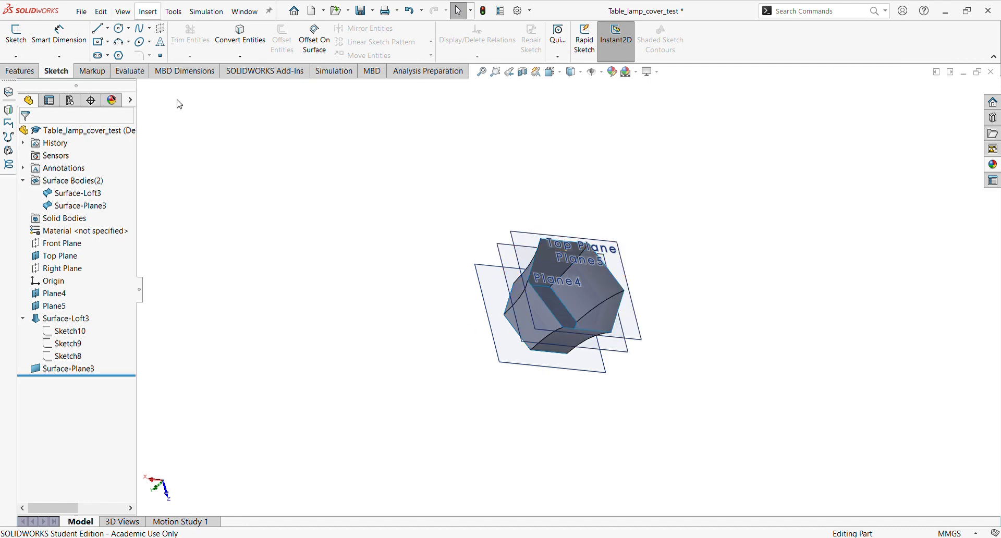
click(302, 184)
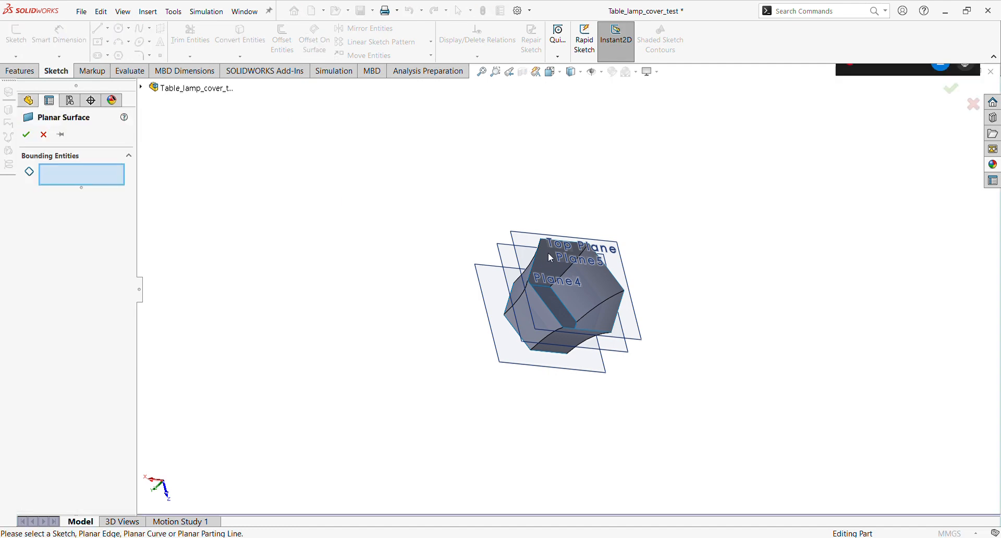
click(546, 242)
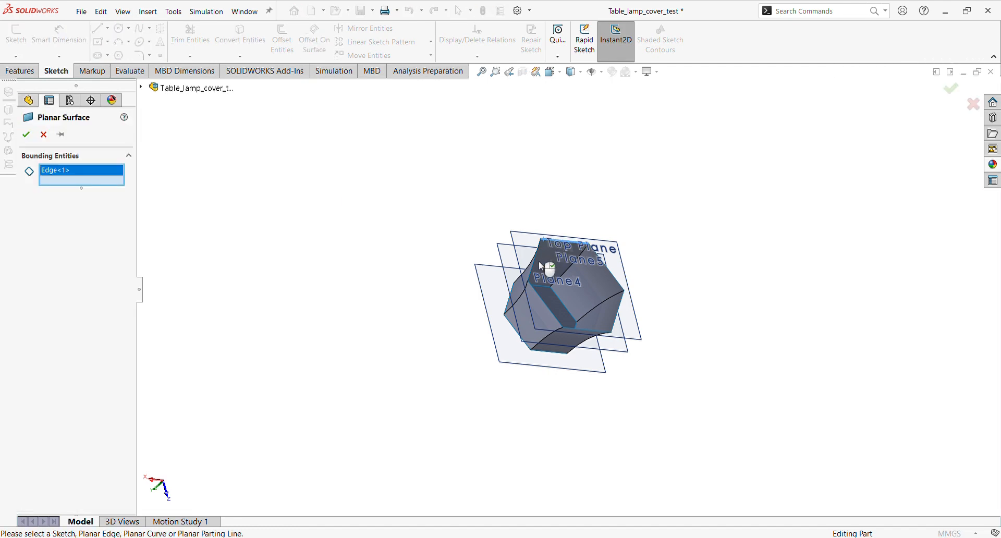
click(532, 264)
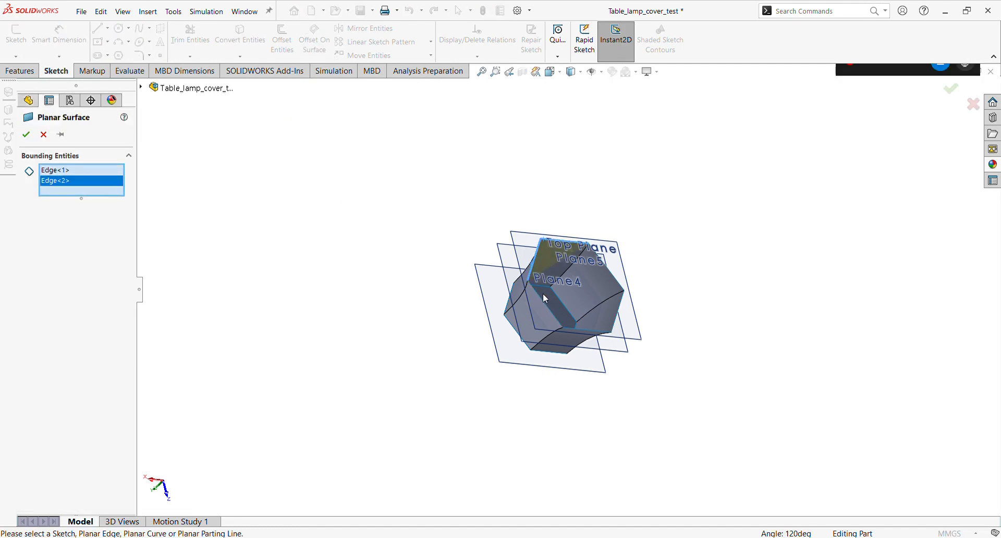
click(543, 305)
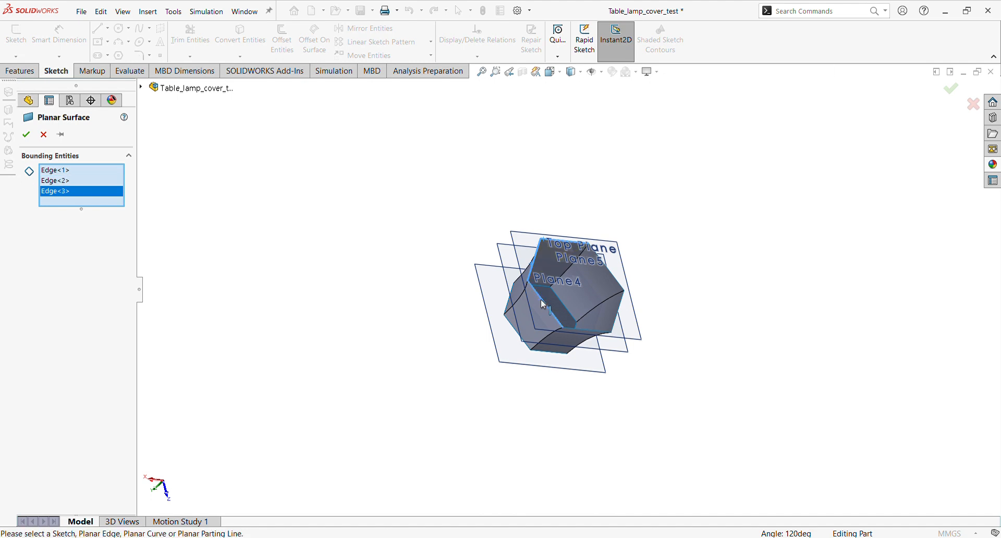
click(596, 332)
click(617, 320)
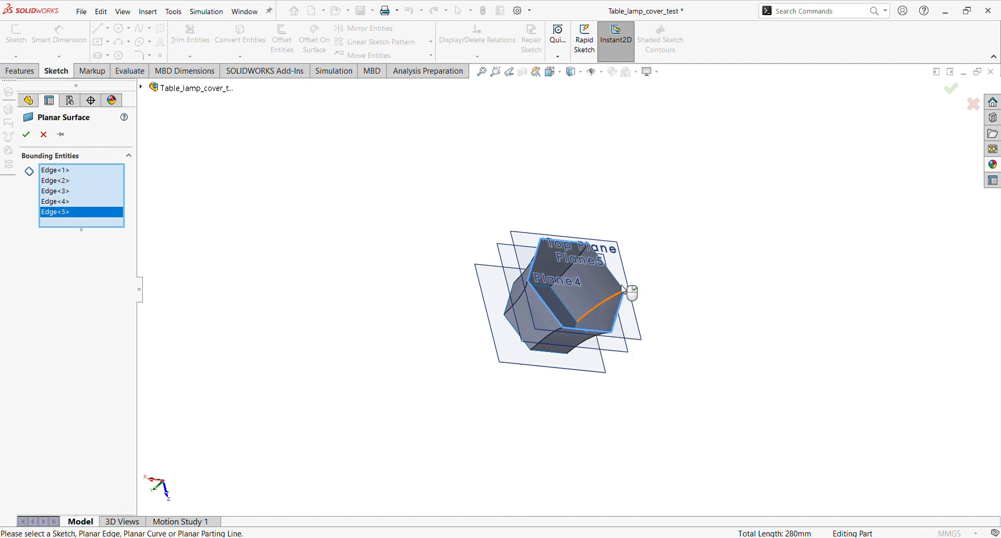
click(615, 283)
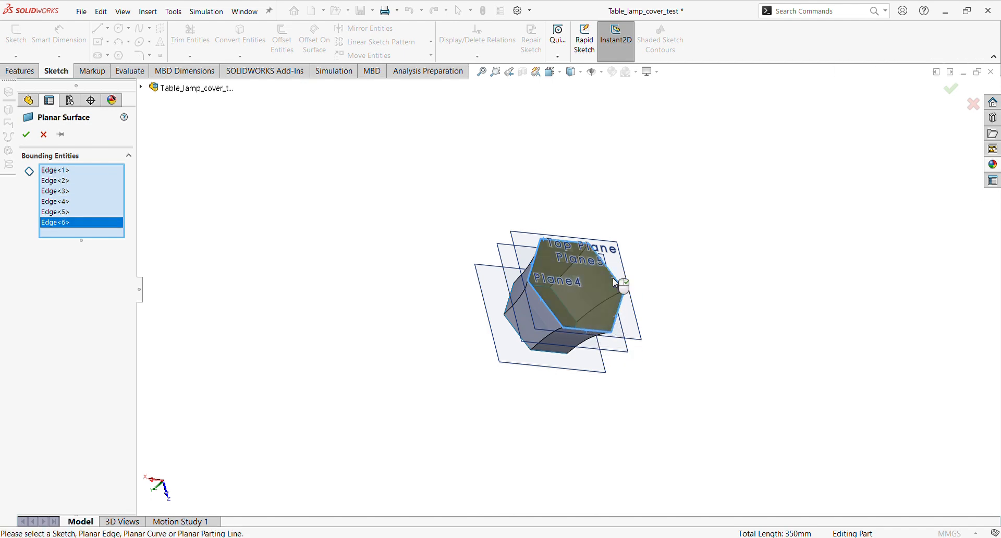
right_click(613, 279)
Step: Hide Plane4, Plane5 and the Top Plane together
middle_drag(549, 284, 570, 293)
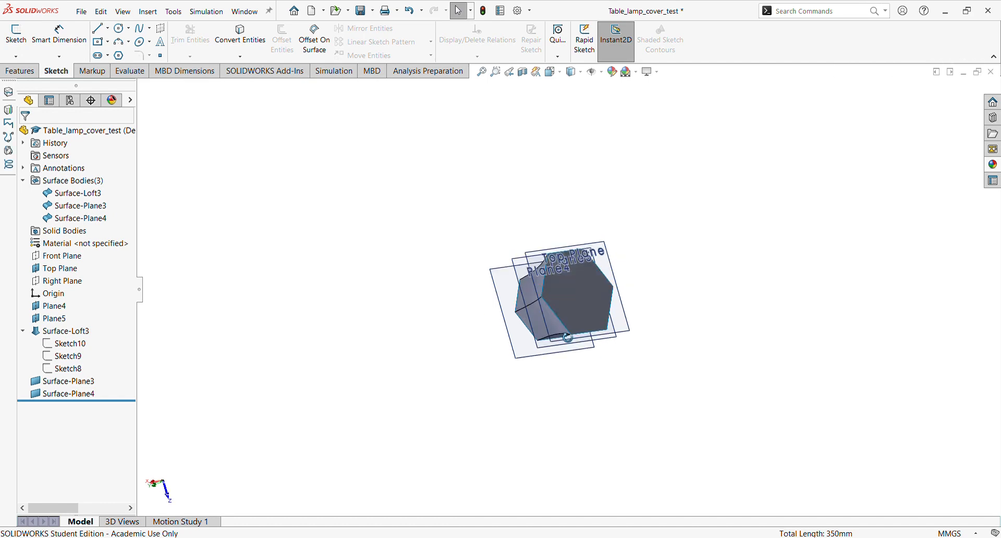
click(51, 306)
ctrl+click(55, 319)
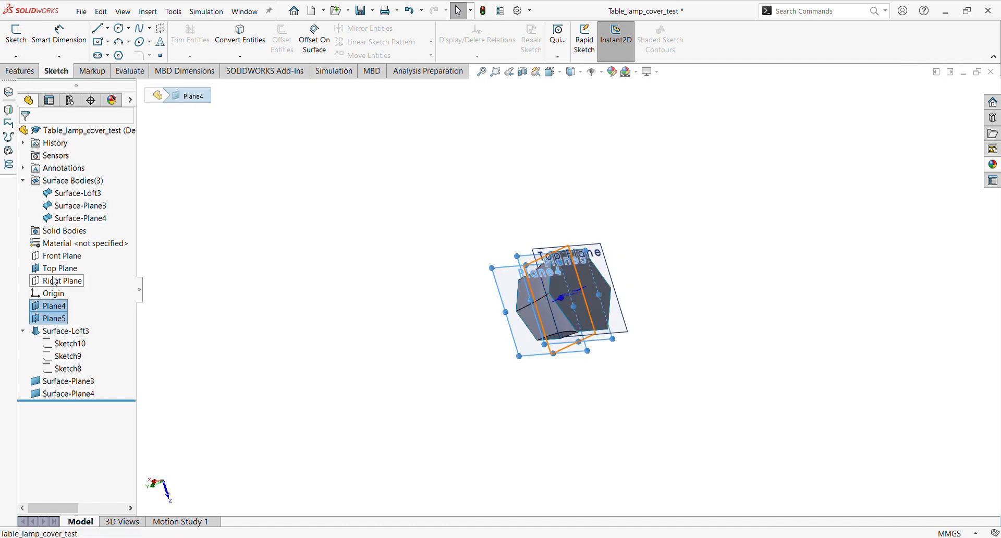
ctrl+click(57, 269)
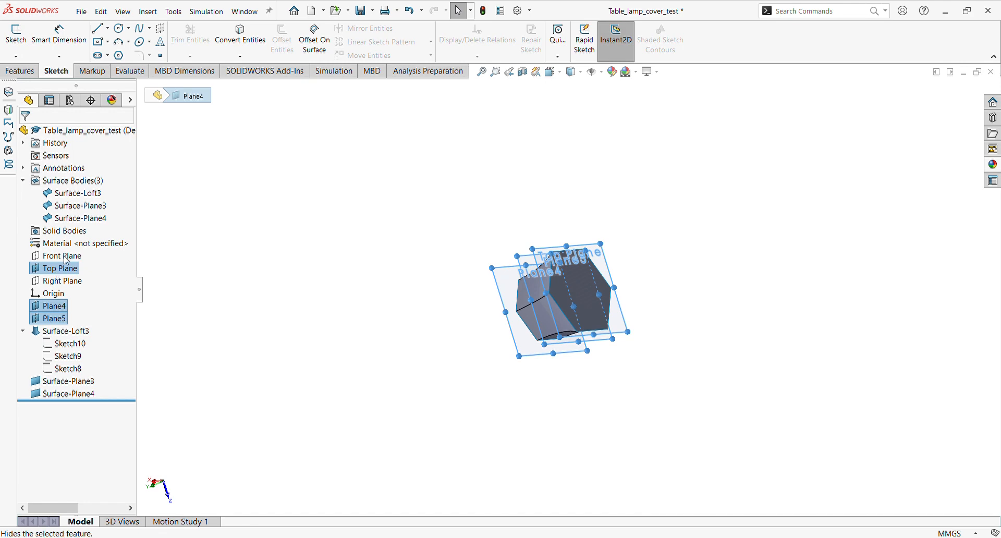
click(65, 256)
Step: Knit both planar surfaces and the lofted surface together with Create solid and Merge entities enabled
middle_drag(664, 238, 574, 339)
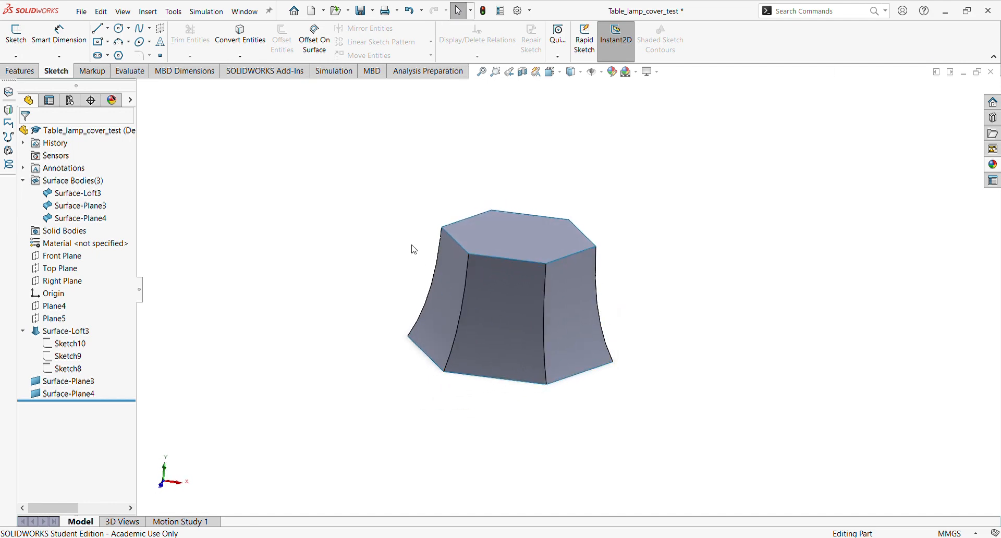
drag(377, 182, 630, 396)
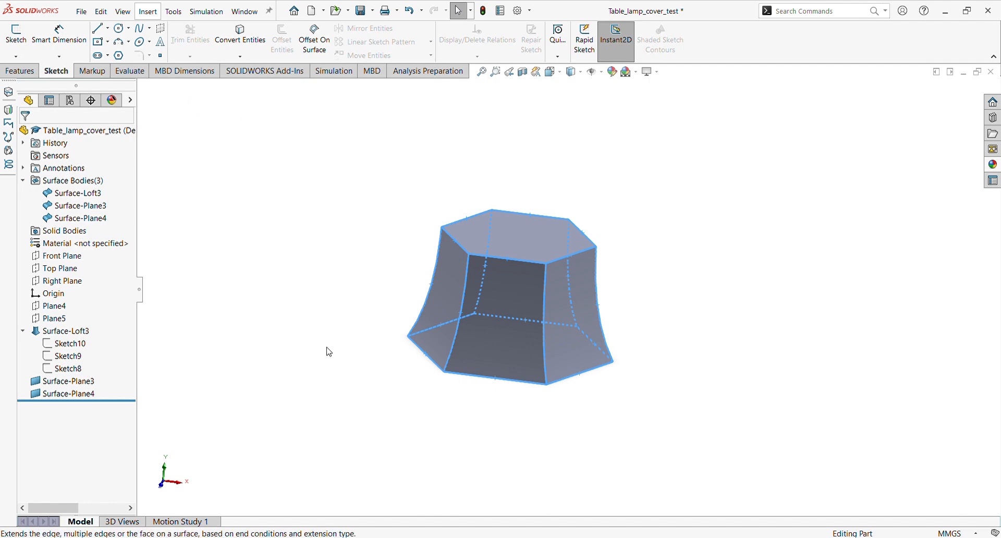
click(316, 398)
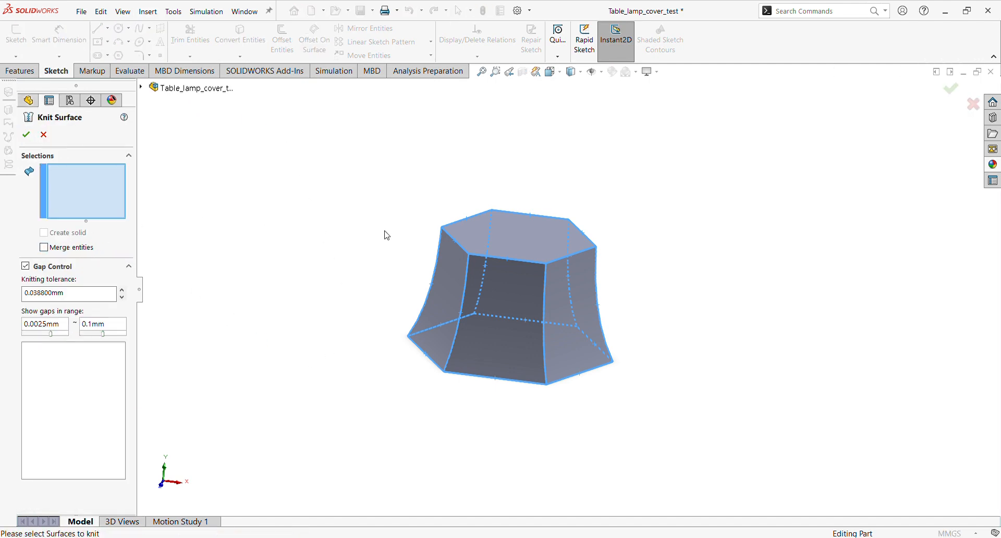
drag(394, 190, 626, 425)
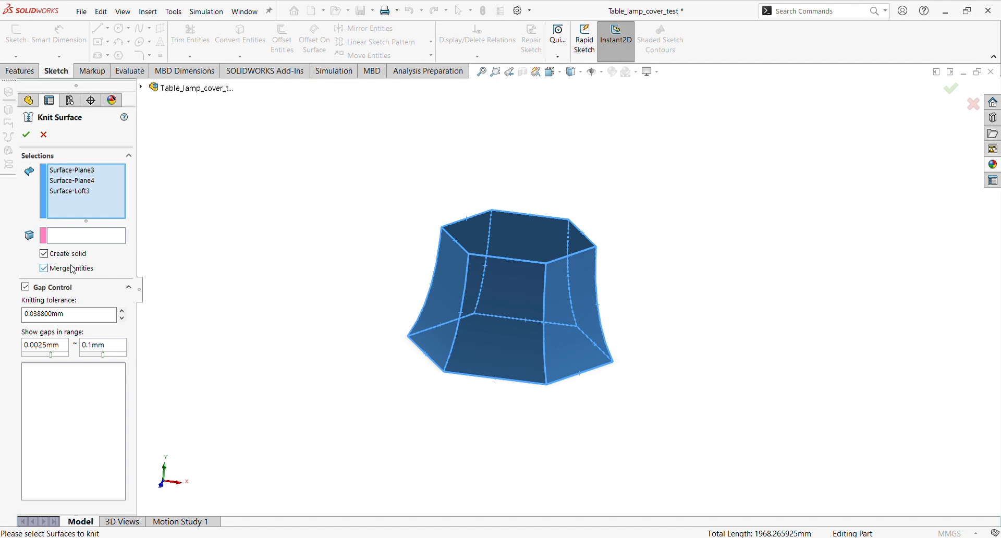
middle_drag(426, 257, 500, 230)
click(25, 135)
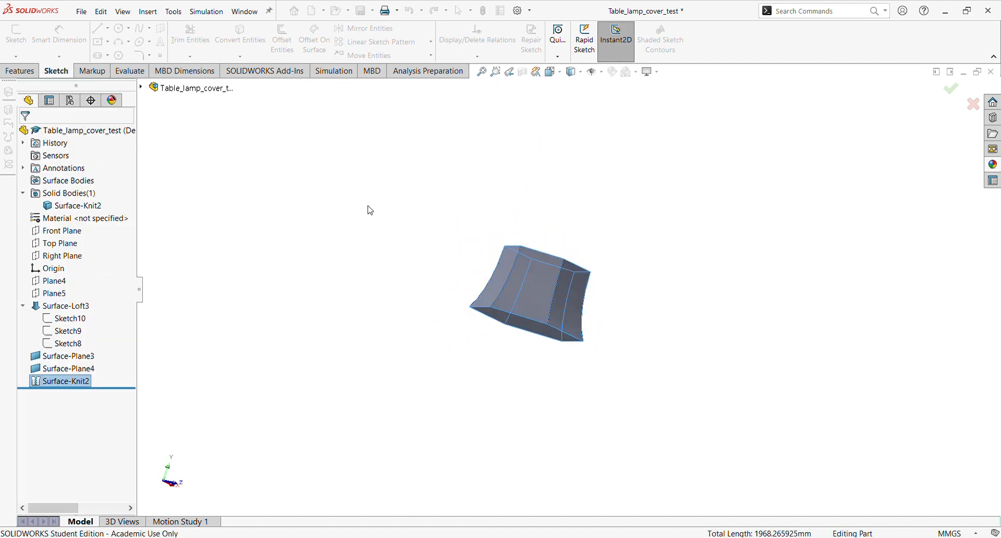
Step: Edit Sketch8, the loft's base profile, setting the hexagon's centre-to-corner dimension to 60 mm, and exit the sketch to rebuild the lamp cover
middle_drag(366, 207, 504, 270)
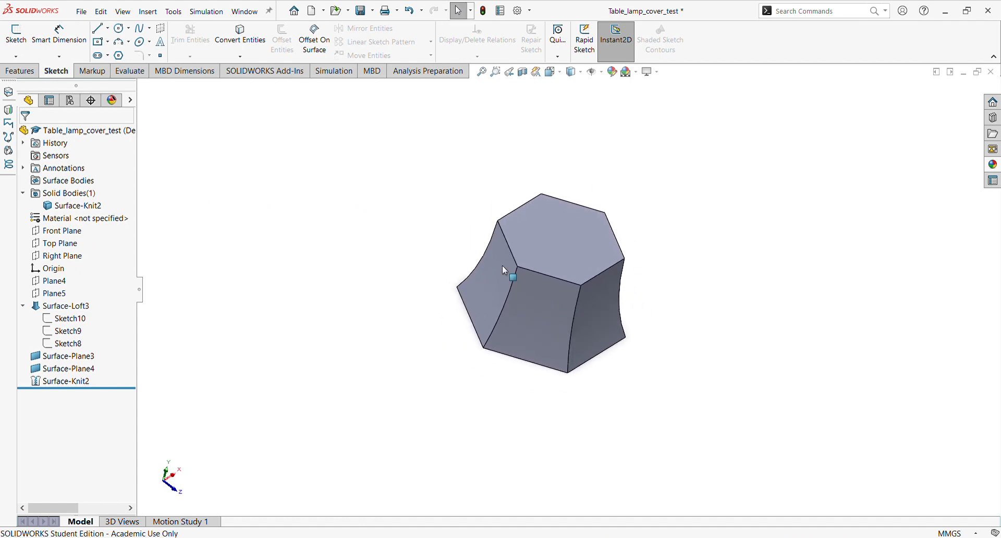
middle_drag(571, 270, 599, 329)
scroll(589, 321, up, 3)
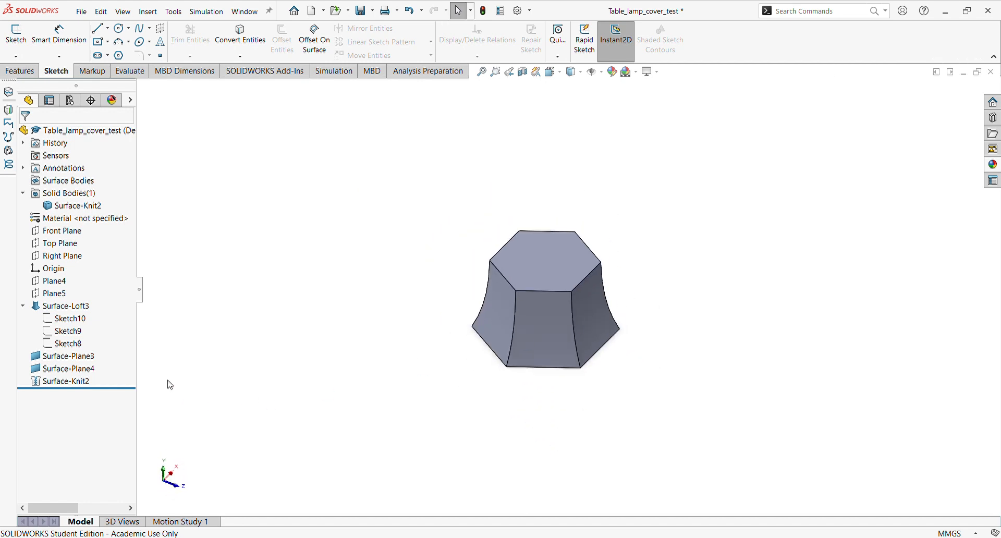
middle_drag(573, 264, 594, 235)
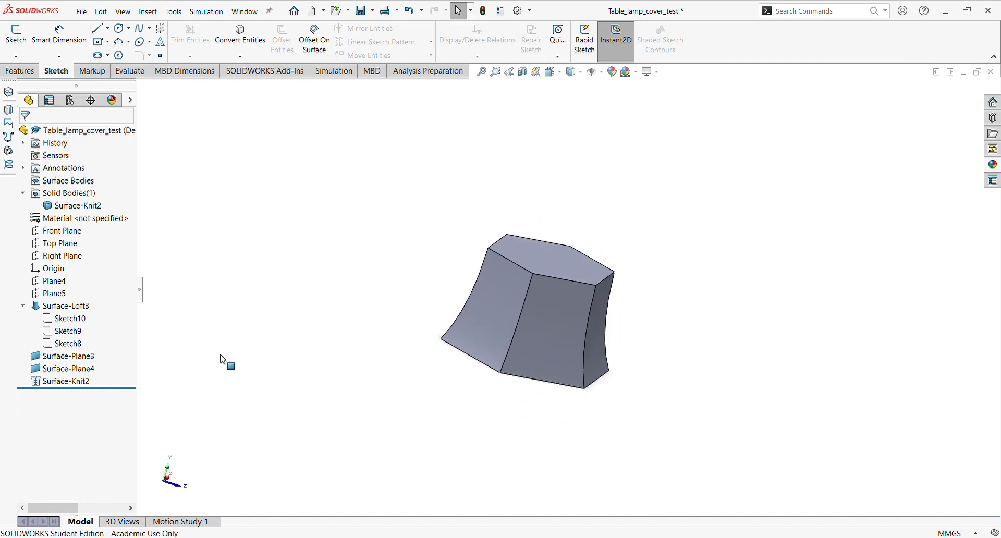
click(68, 342)
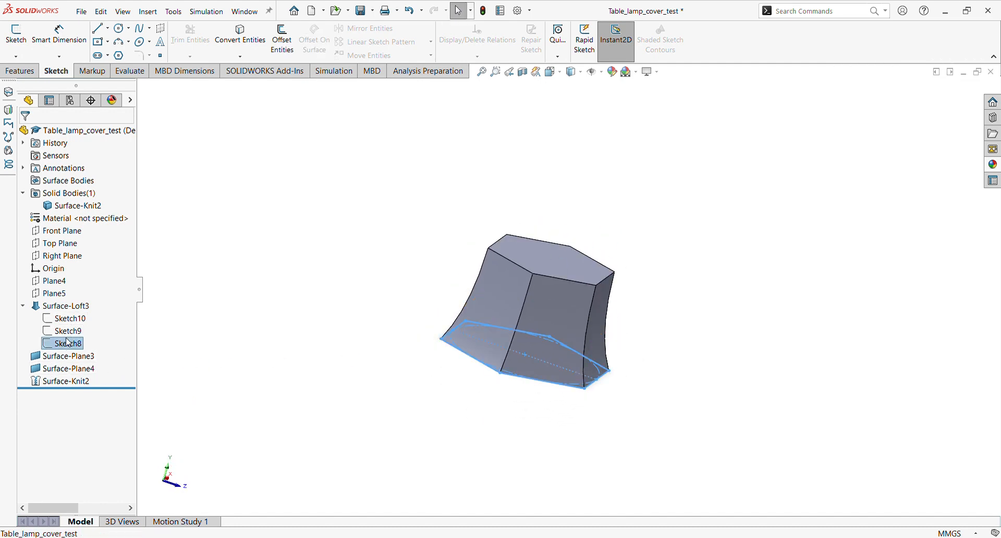
click(82, 315)
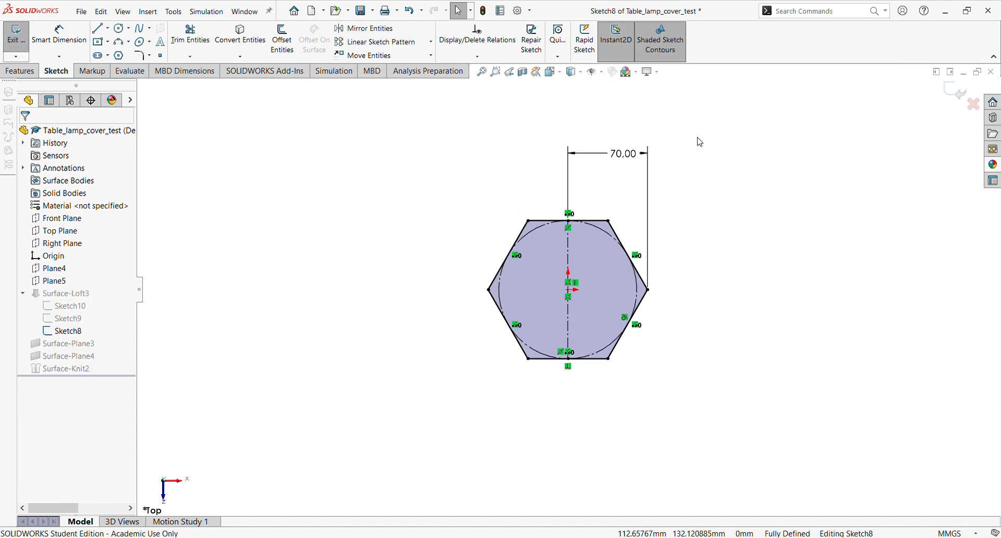
double_click(634, 156)
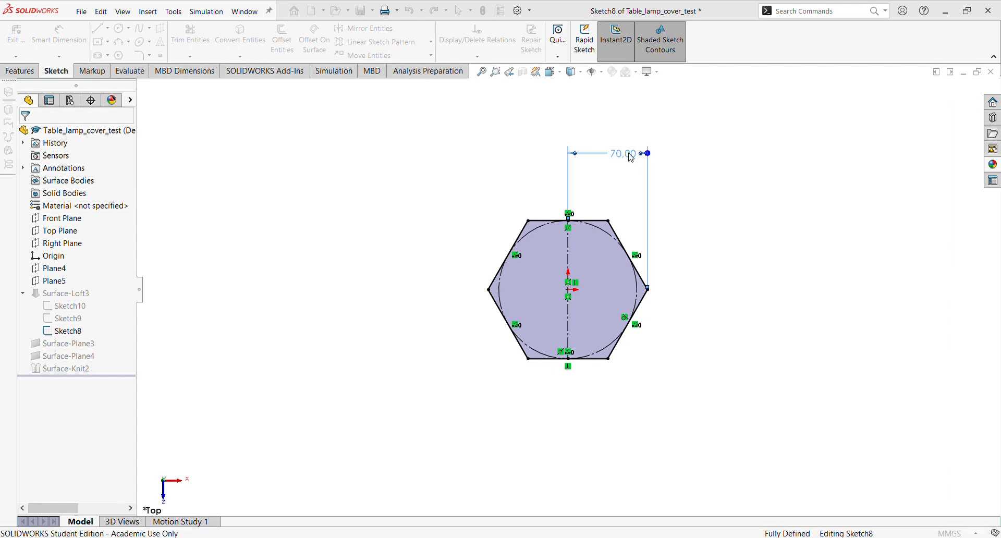
text(60)
key(Return)
click(955, 92)
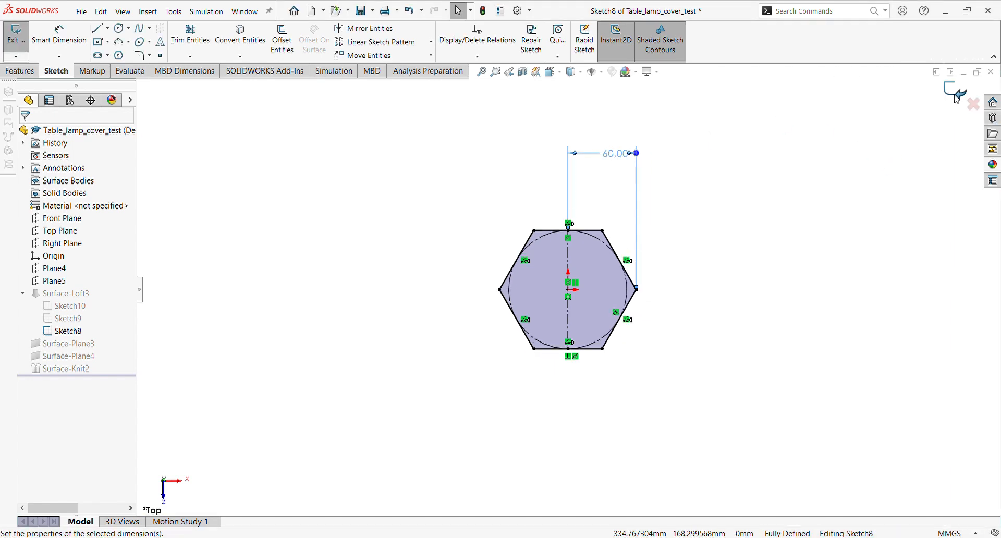
Step: Start a sketch on the solid's large base face and draw a vertical centerline between the midpoints of the hexagon's two horizontal edges
middle_drag(588, 331, 551, 261)
middle_drag(547, 314, 570, 300)
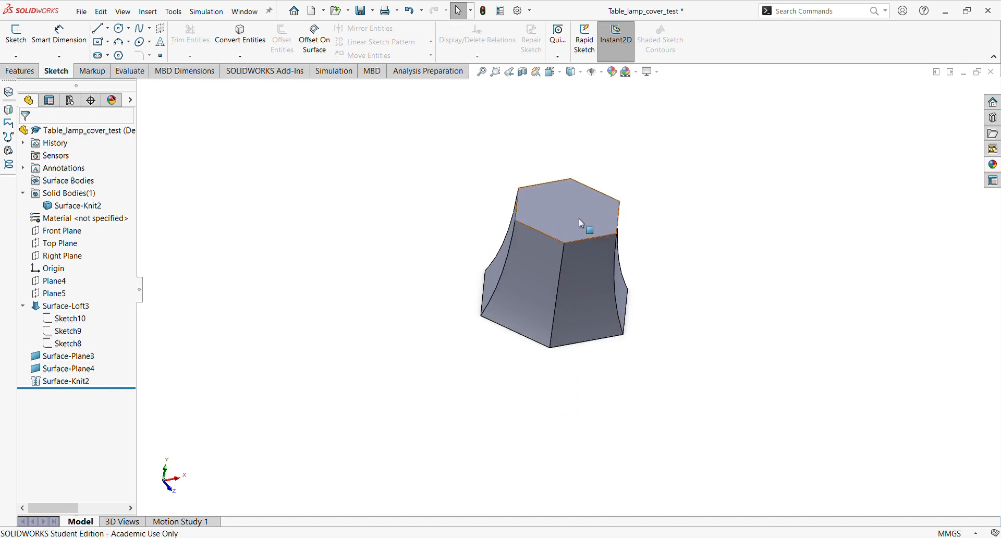
middle_drag(570, 233, 589, 264)
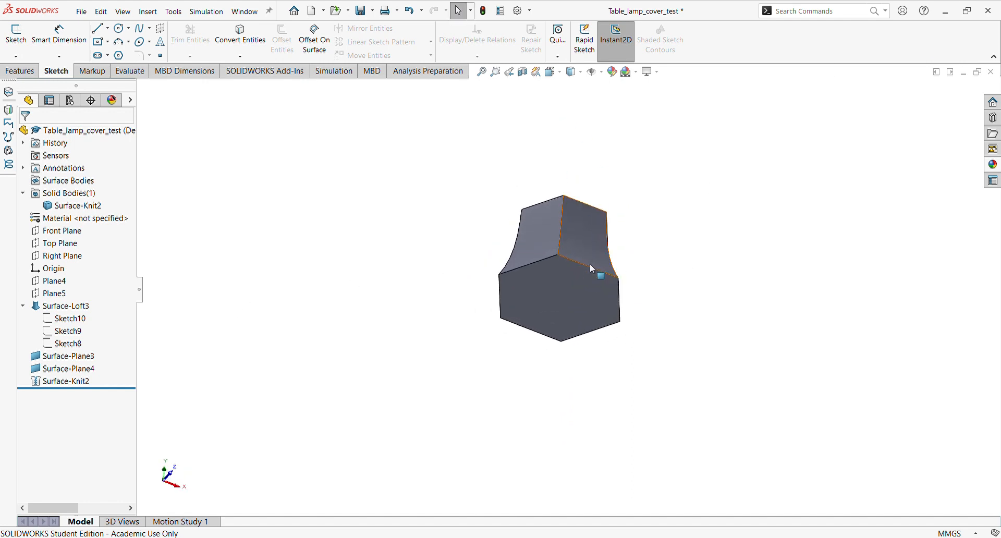
click(572, 293)
click(603, 281)
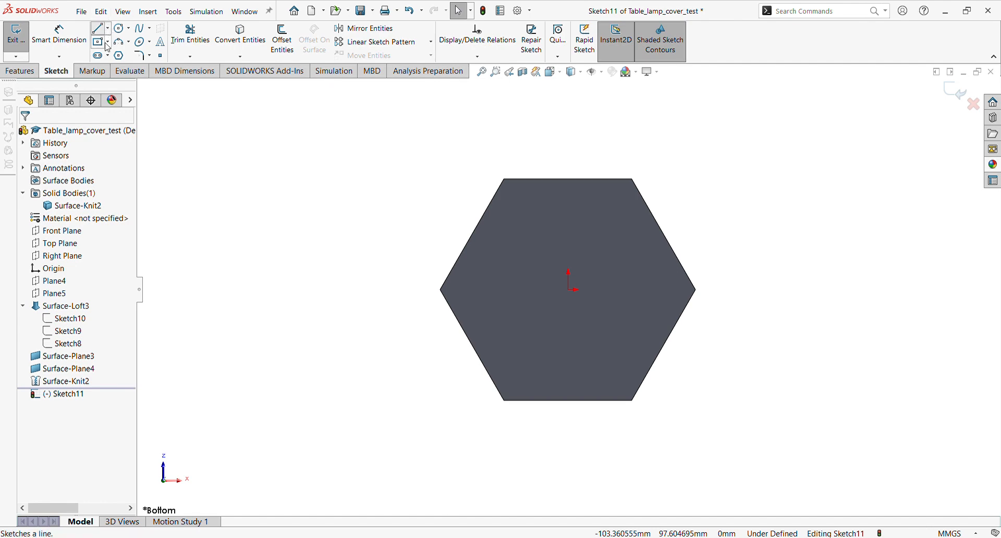
click(107, 58)
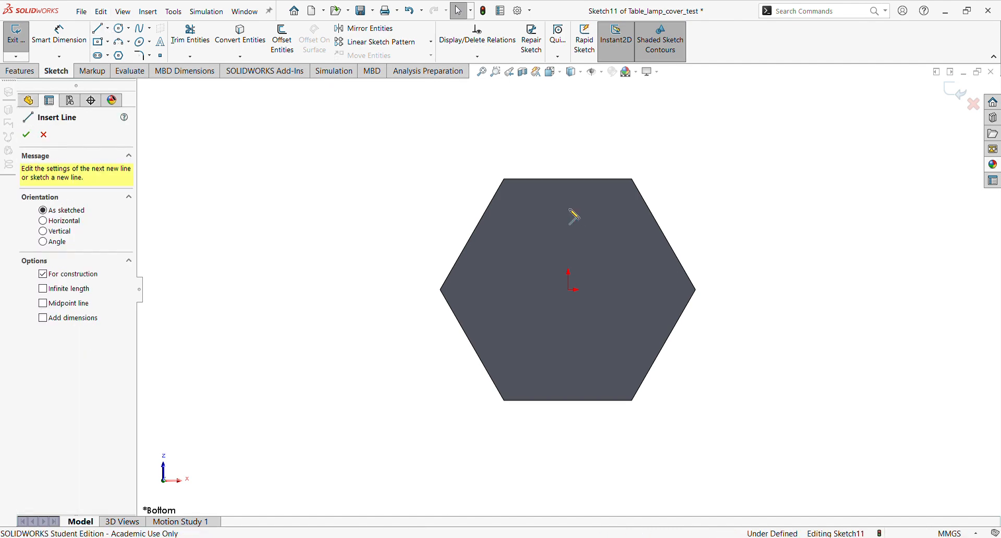
click(567, 179)
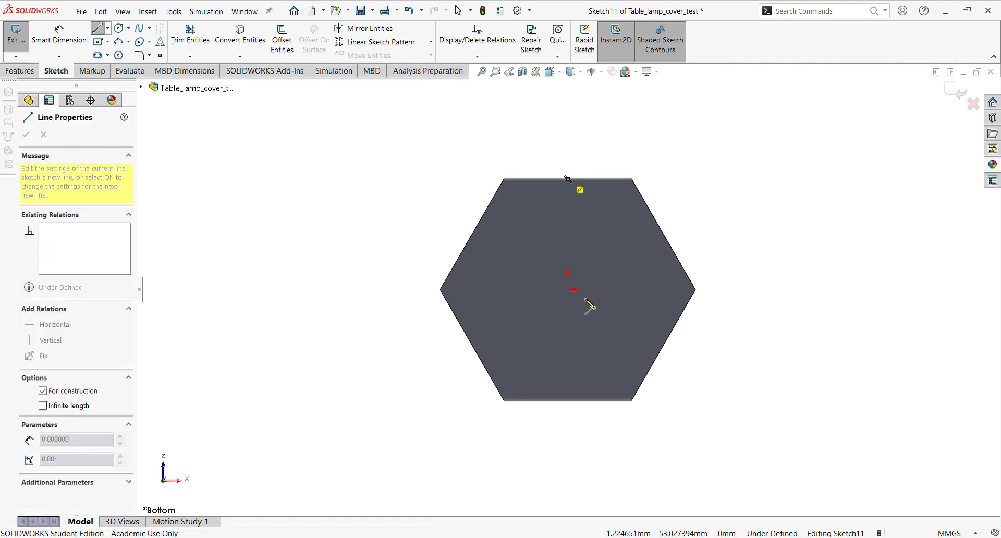
click(567, 400)
key(Escape)
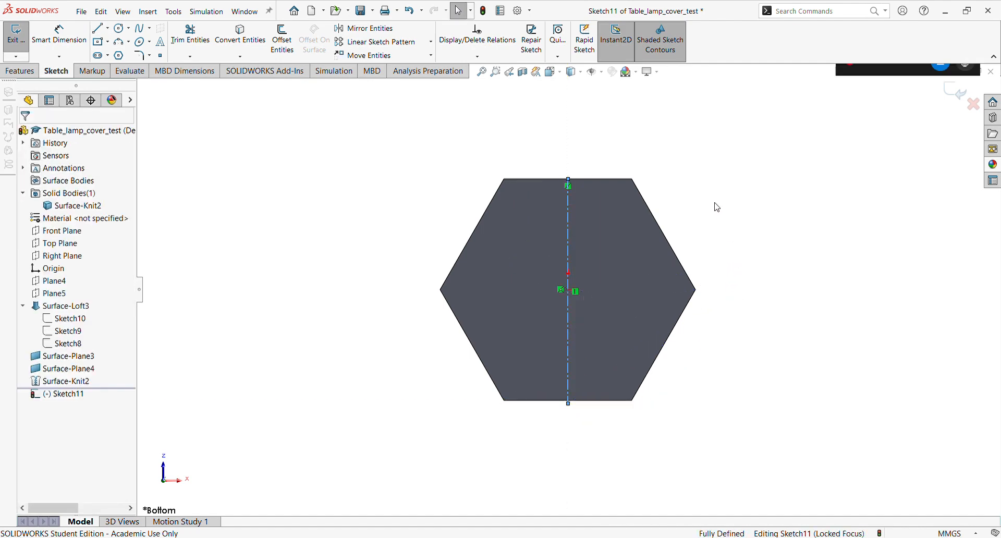
key(Escape)
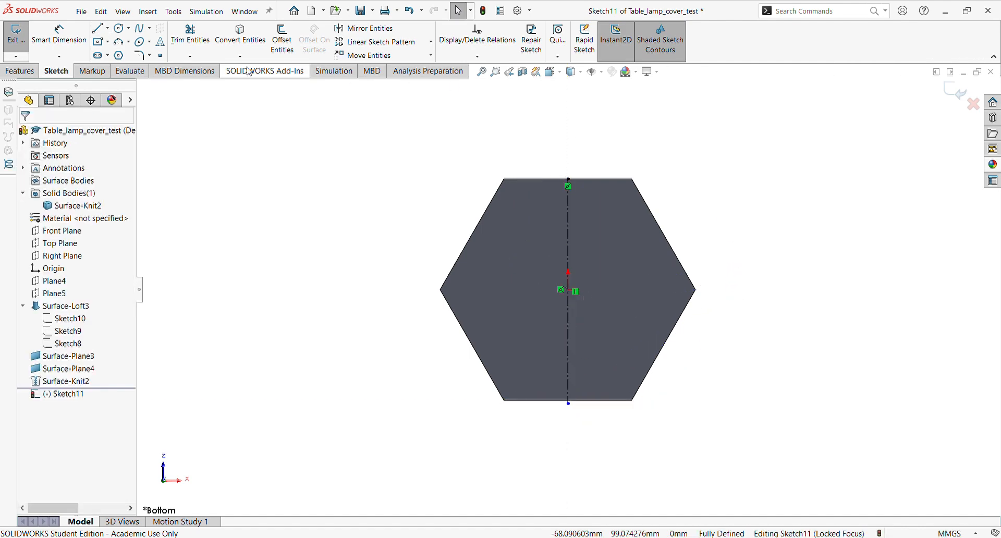
Step: Draw a three-point arc with both ends on the hexagon's upper edge, bulging inward across the centerline
click(124, 45)
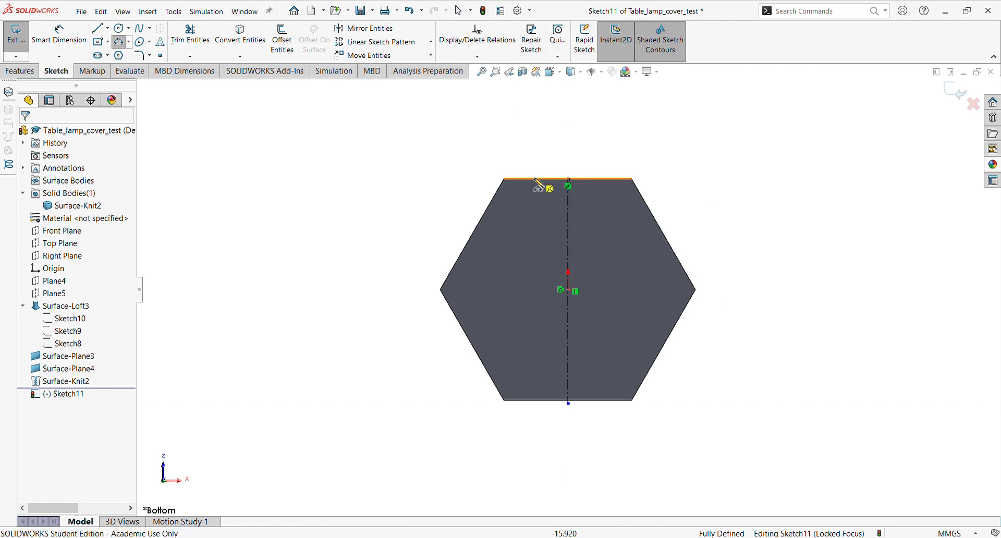
click(532, 179)
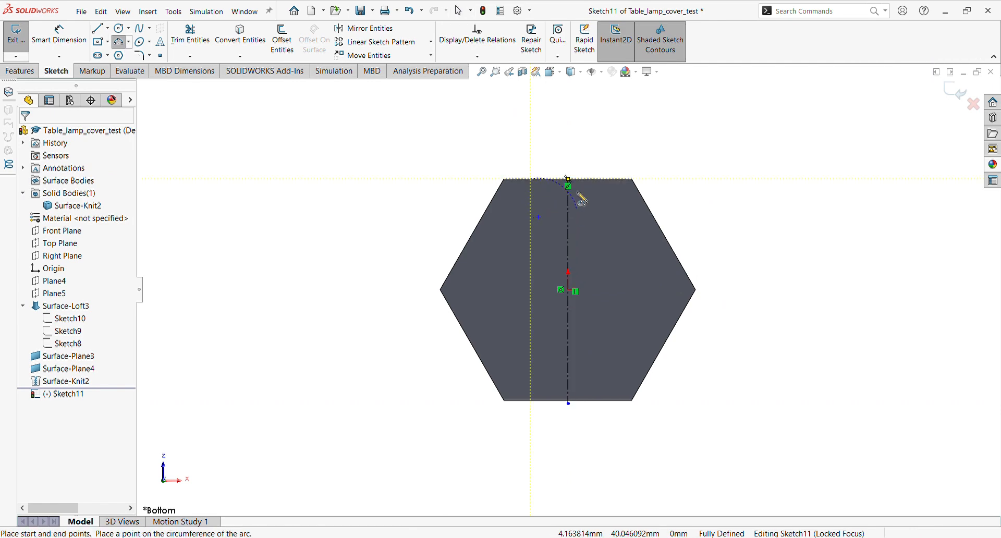
click(591, 178)
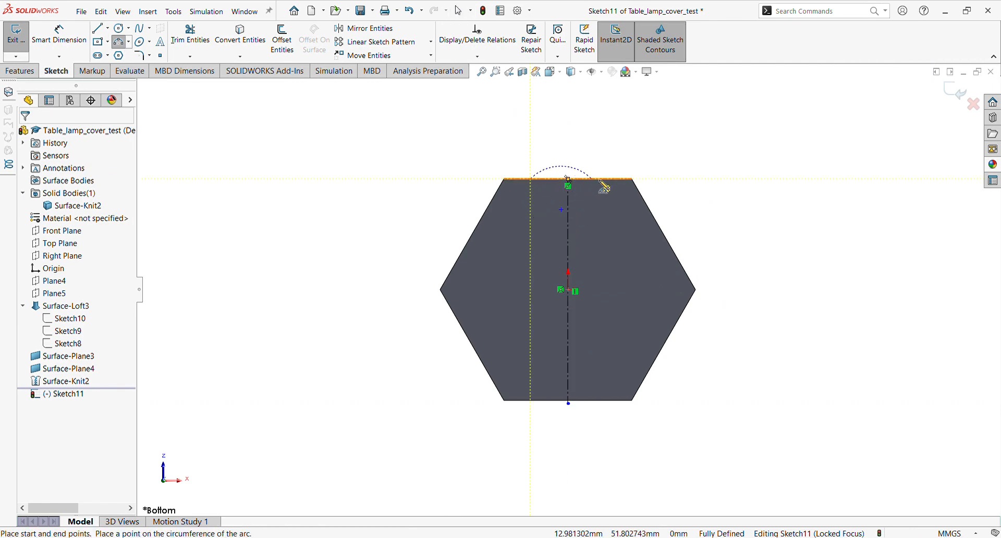
click(586, 206)
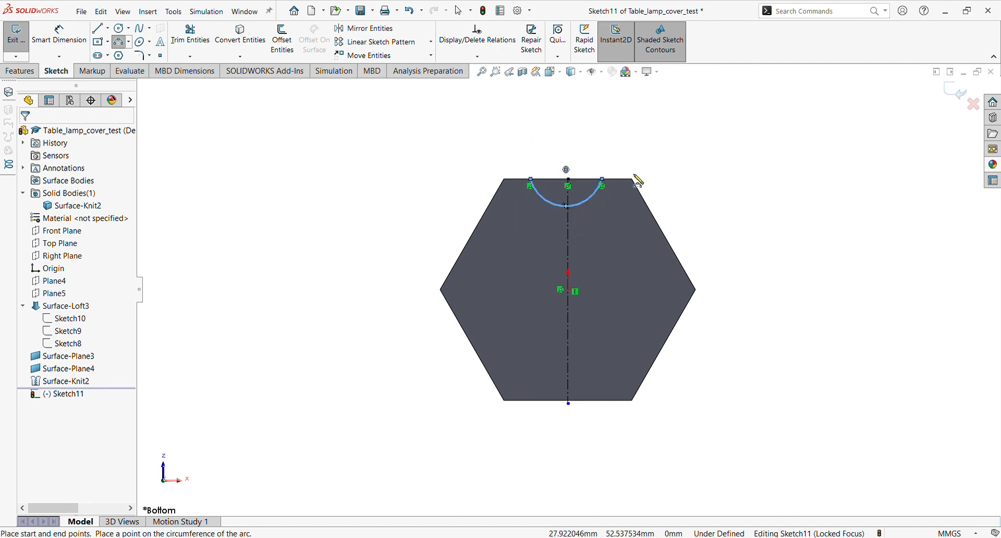
key(Escape)
Step: Make the arc's endpoints symmetric about the vertical centerline and reshape it into a shallower arc ending about 12 mm from the hexagon's corners
scroll(571, 224, down, 3)
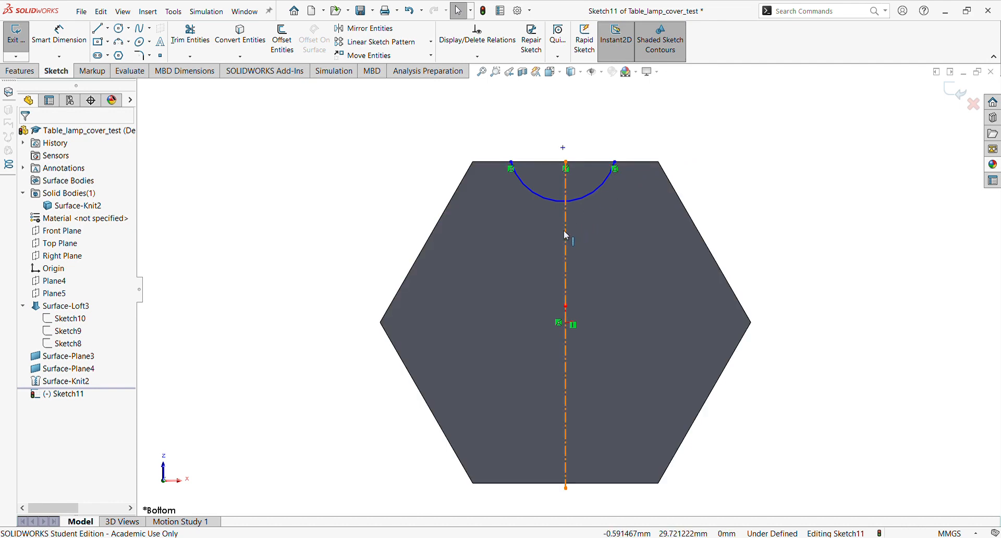
ctrl+click(565, 232)
ctrl+click(614, 162)
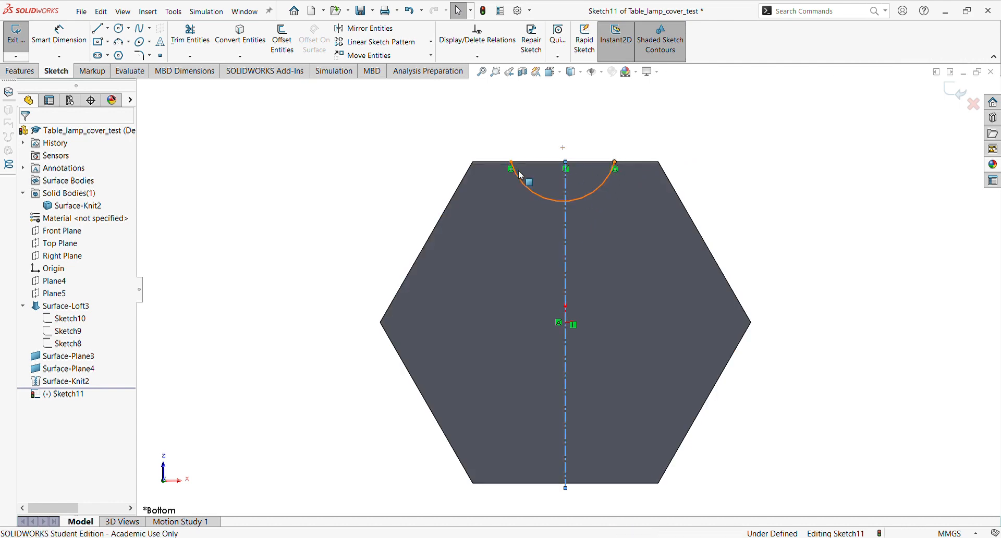
ctrl+click(511, 163)
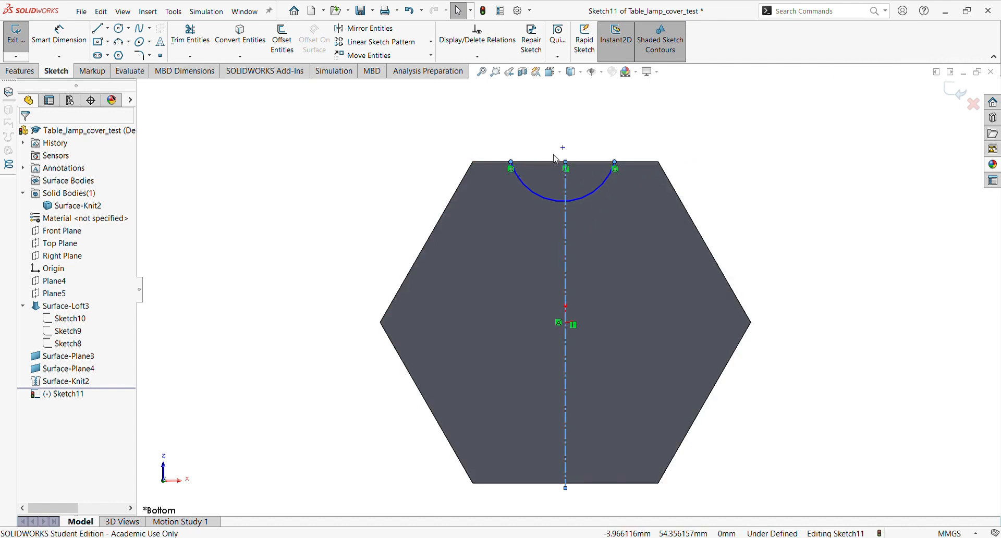
click(538, 118)
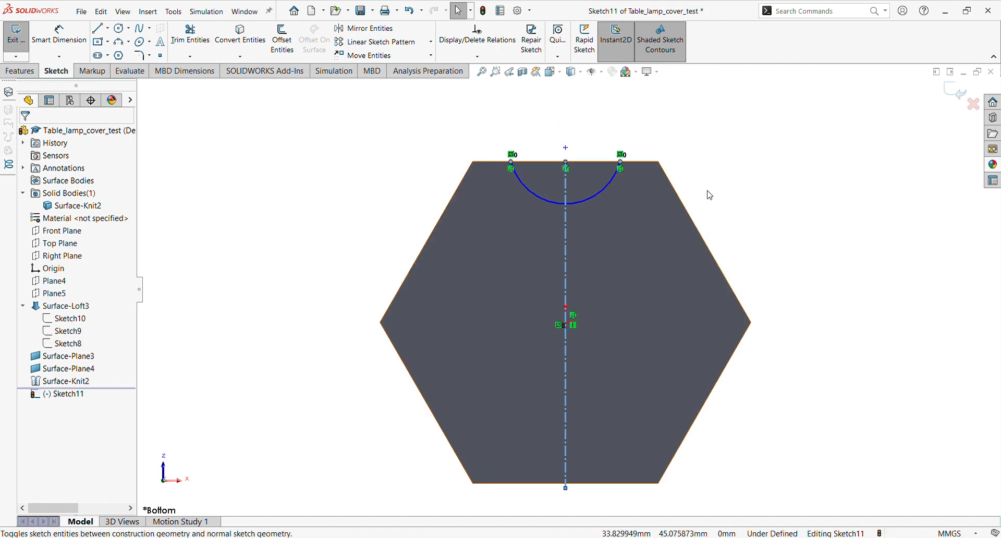
drag(584, 200, 578, 190)
scroll(656, 193, down, 1)
scroll(557, 208, up, 2)
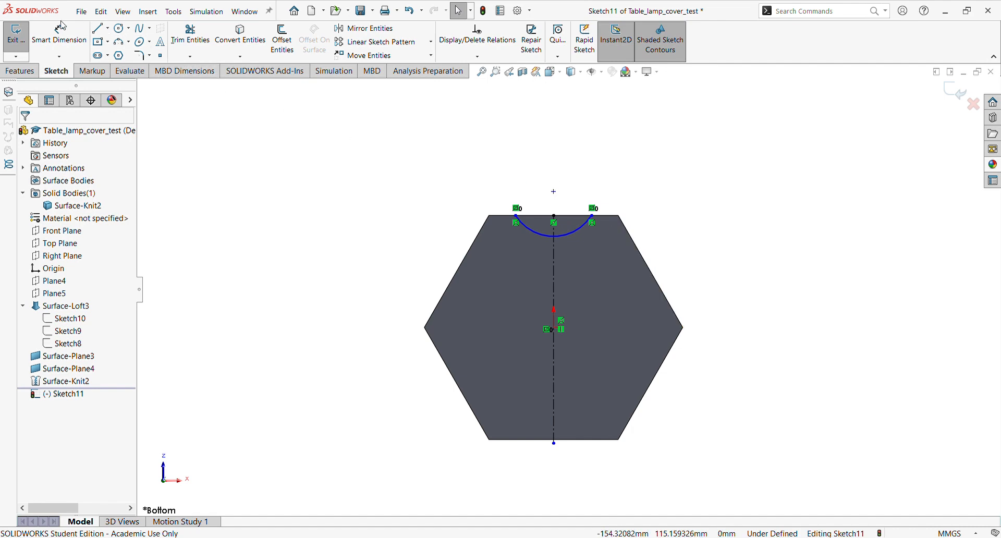
Step: Dimension the distance from the arc's right end to the hexagon's upper-right corner as 10 mm
click(76, 54)
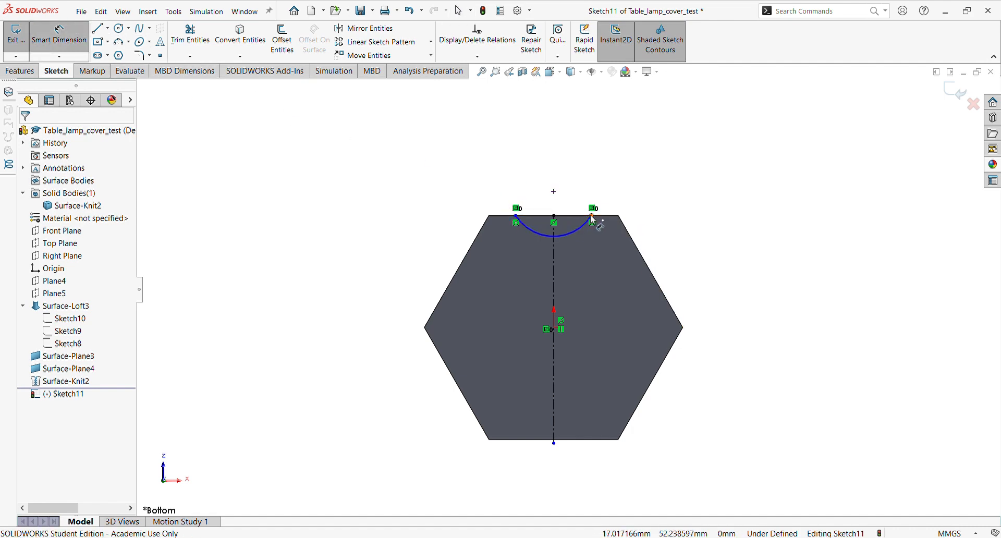
click(591, 214)
click(619, 216)
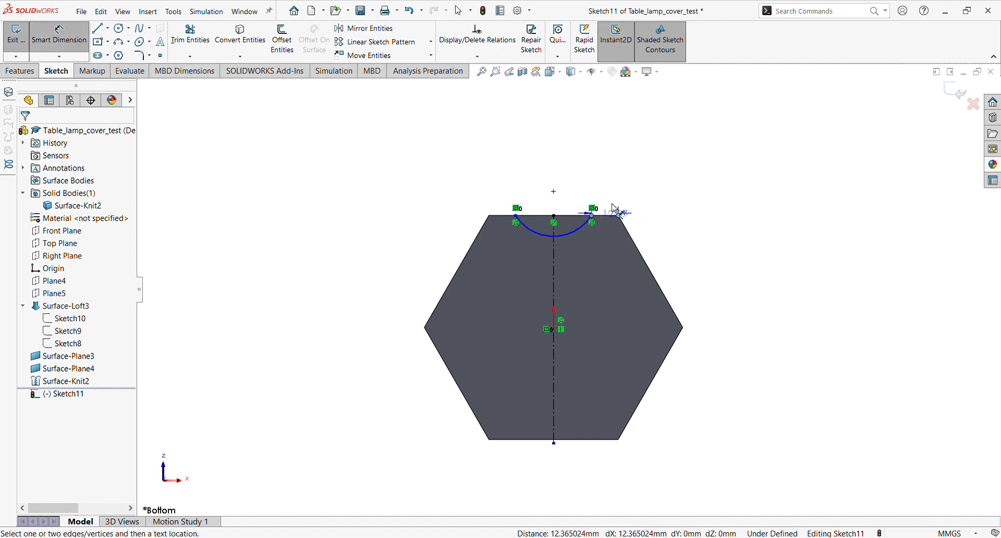
click(617, 203)
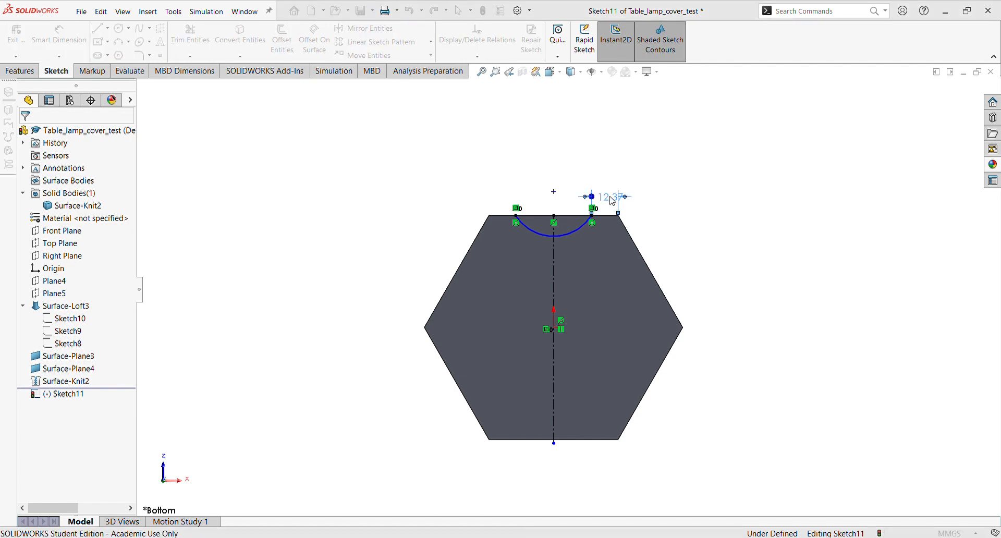
text(10)
key(Return)
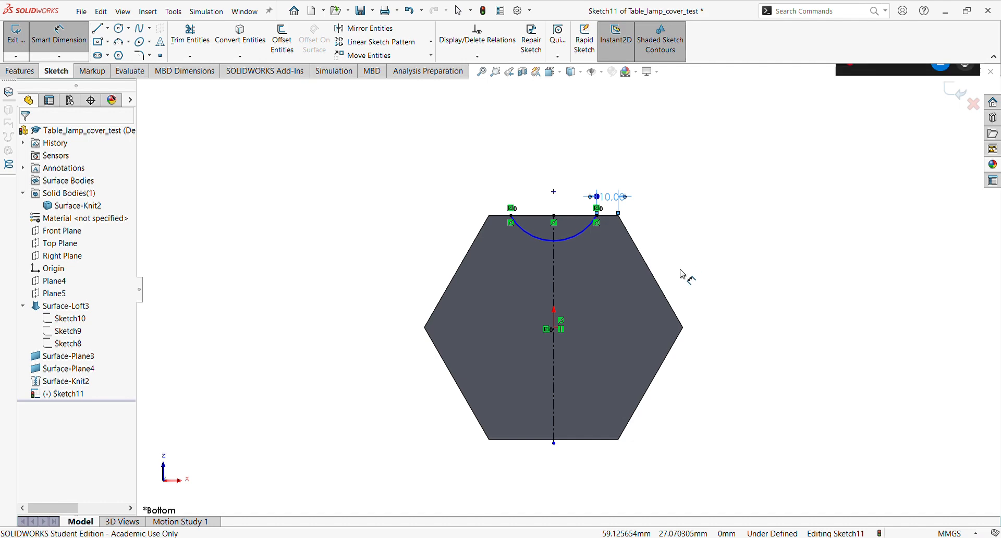
Step: Dimension the arc's radius as 20 mm
scroll(607, 229, down, 2)
click(568, 239)
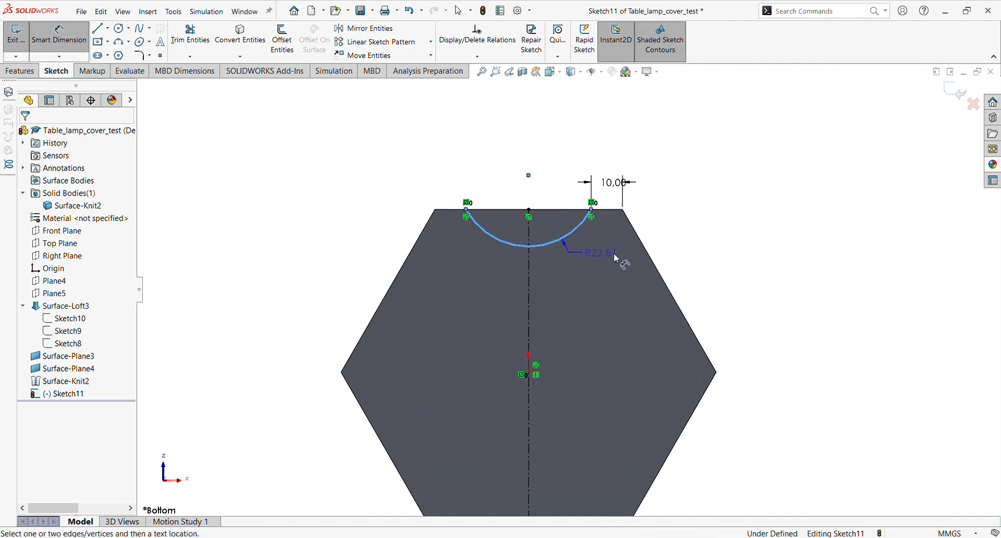
click(618, 264)
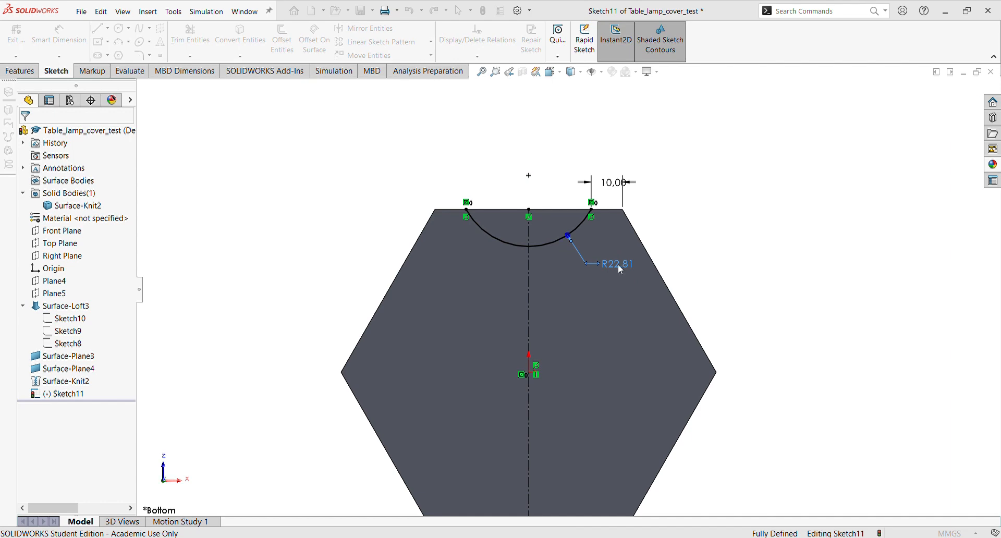
text(20)
key(Return)
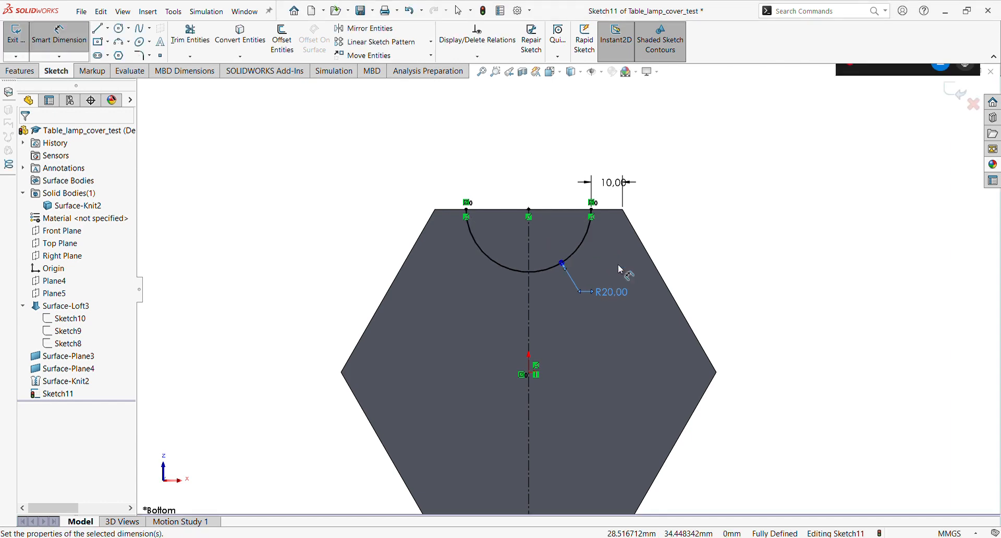
Step: Delete the 10 mm dimension between the arc's end and the hexagon's corner, and set the arc's radius to 15 mm
click(623, 297)
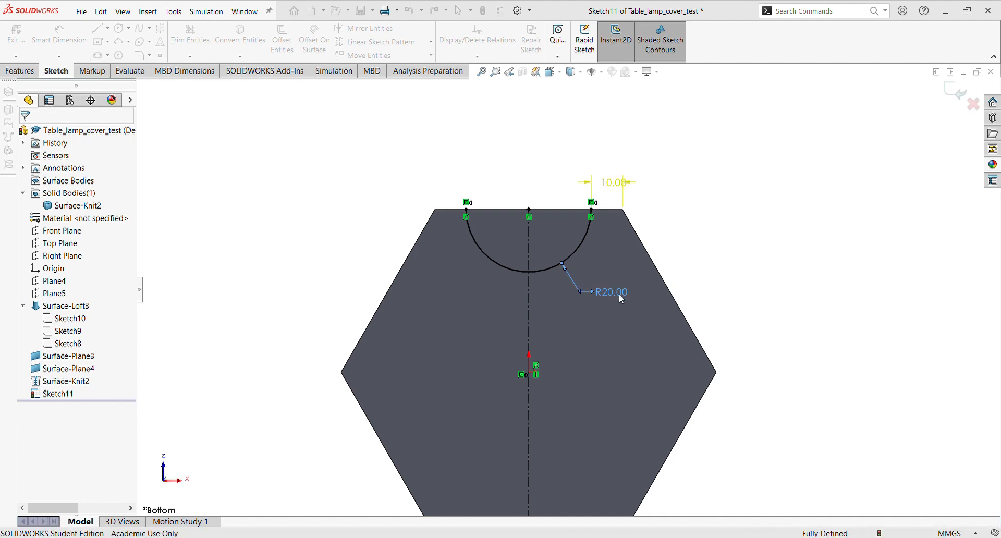
click(704, 231)
key(Escape)
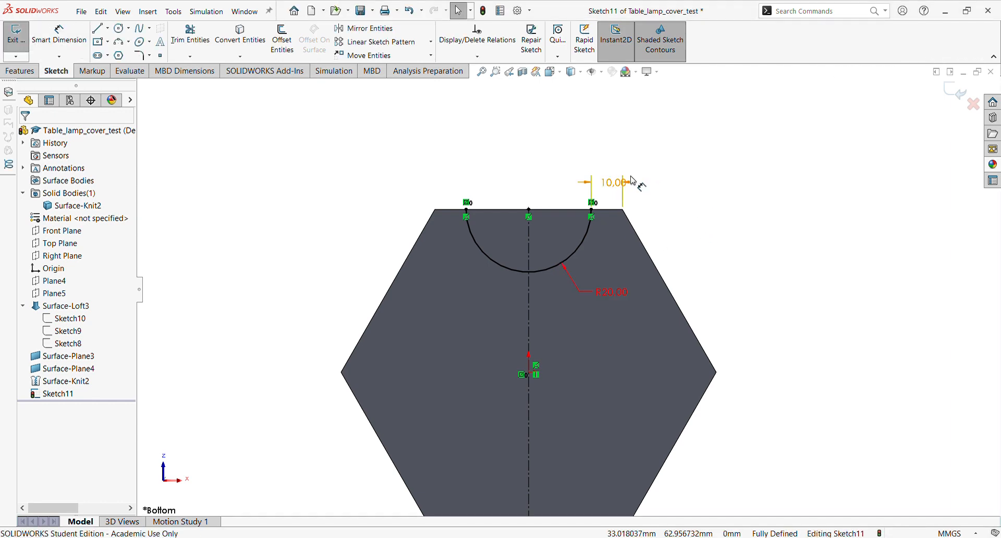
click(629, 183)
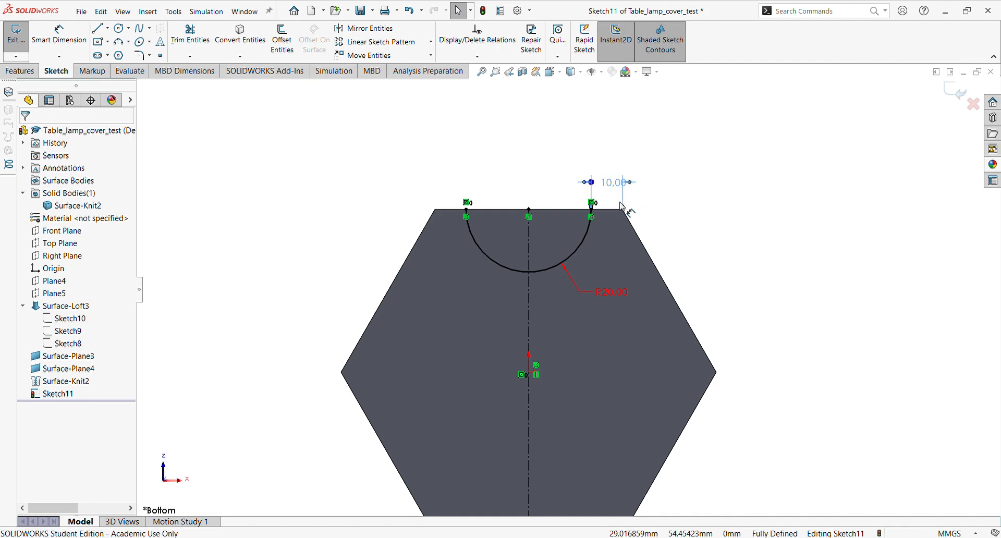
key(Delete)
double_click(621, 295)
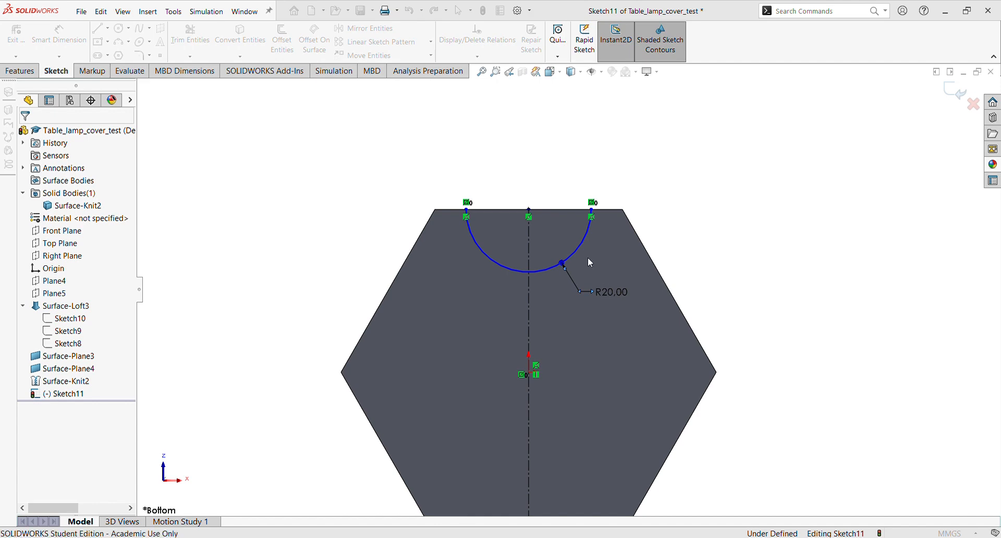
text(15)
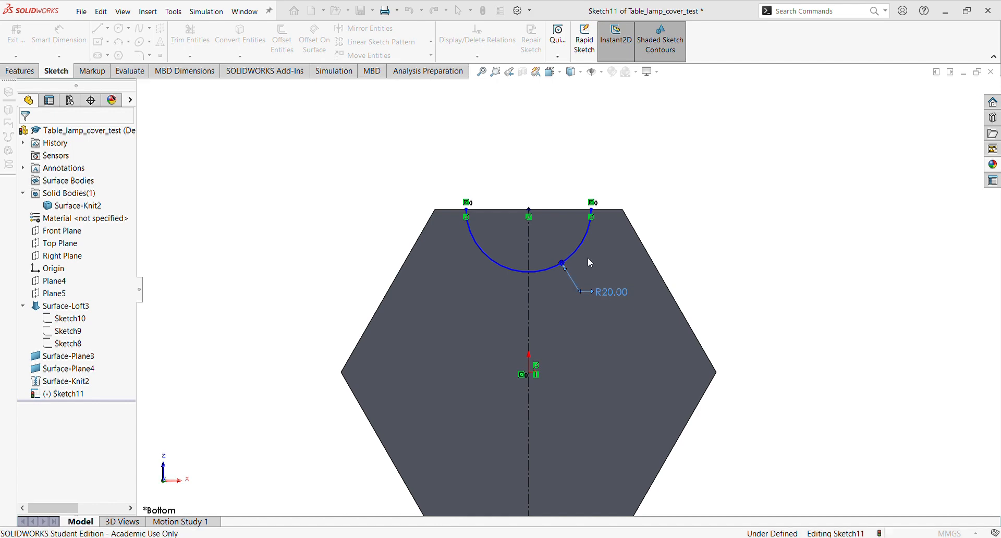
key(Return)
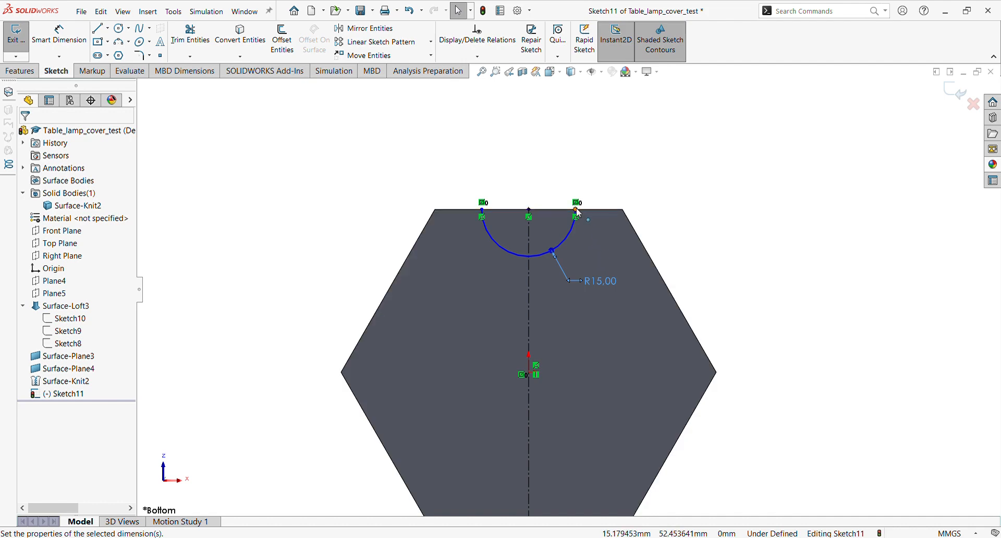
Step: Delete the midpoint relation at the centerline's upper end, try extending the centerline above the hexagon, and undo that extension
drag(576, 209, 605, 203)
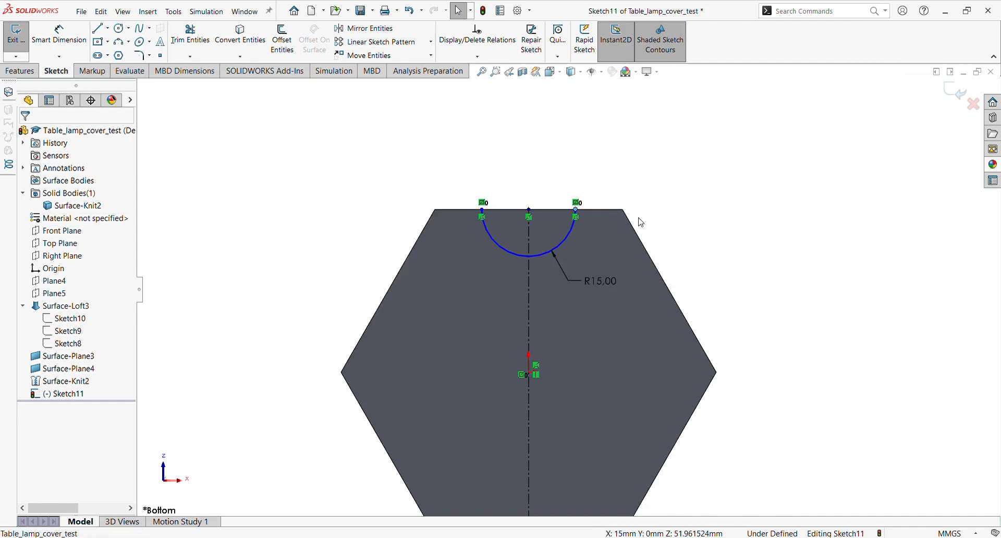
scroll(615, 213, down, 3)
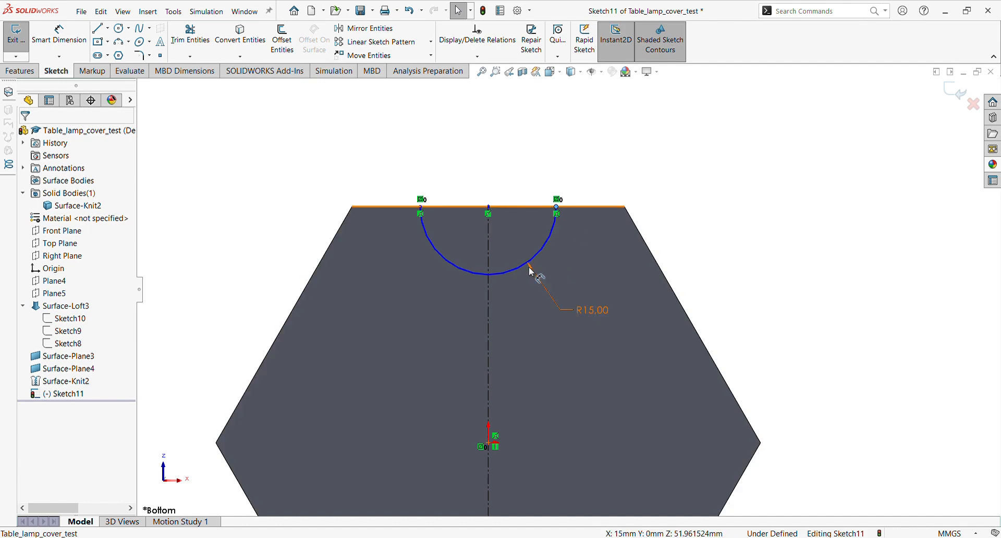
click(490, 213)
key(Delete)
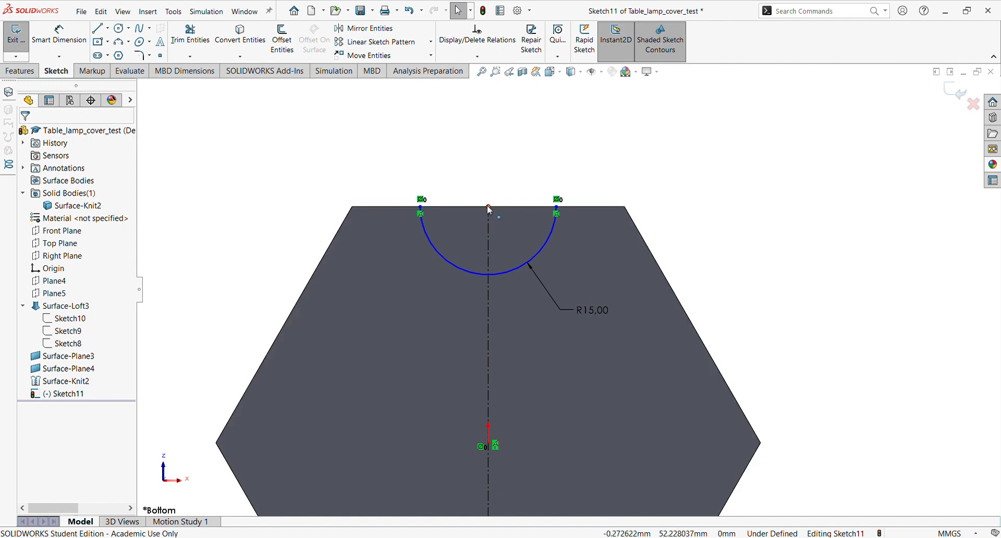
drag(488, 208, 496, 183)
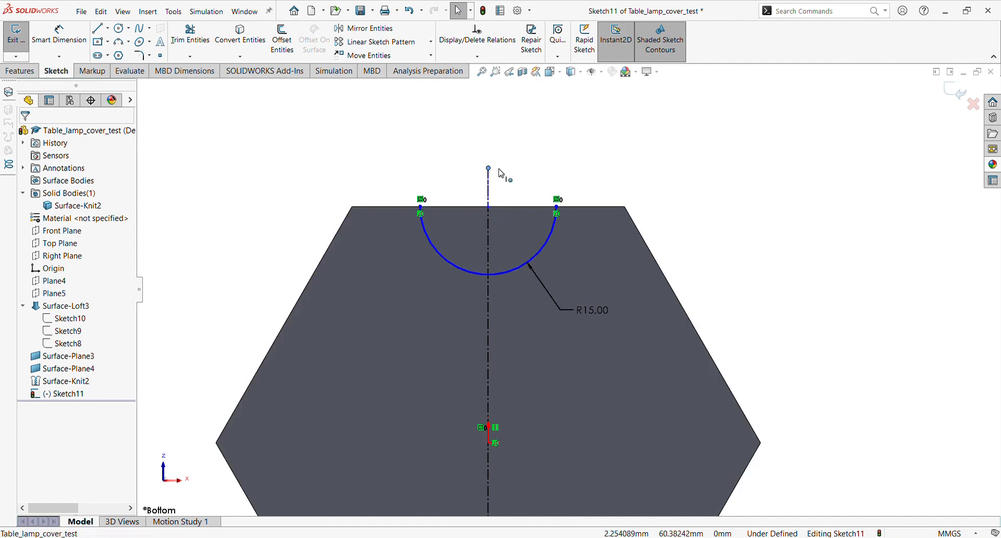
click(409, 11)
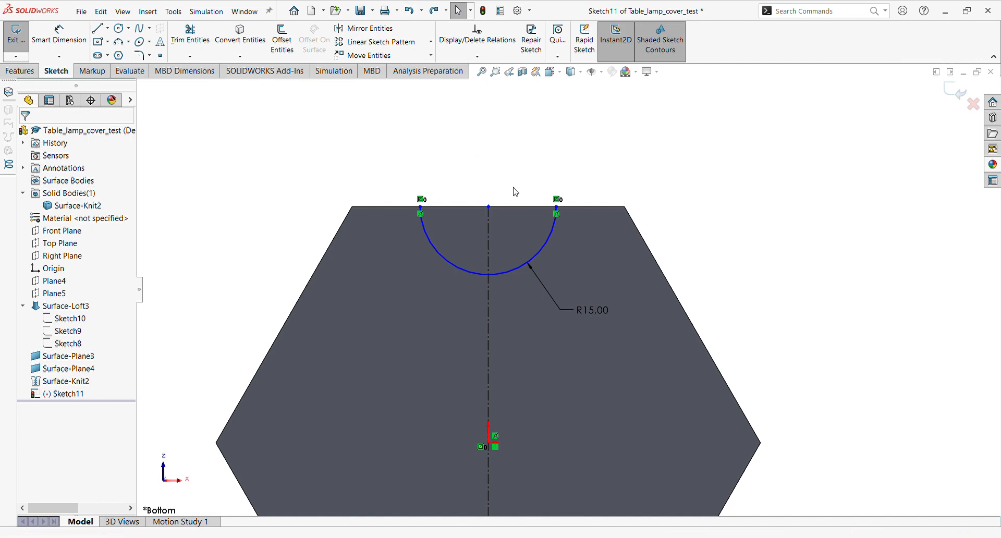
Step: Reshape the arc so it is shallower than a semicircle and set its radius to 20 mm
scroll(521, 208, up, 3)
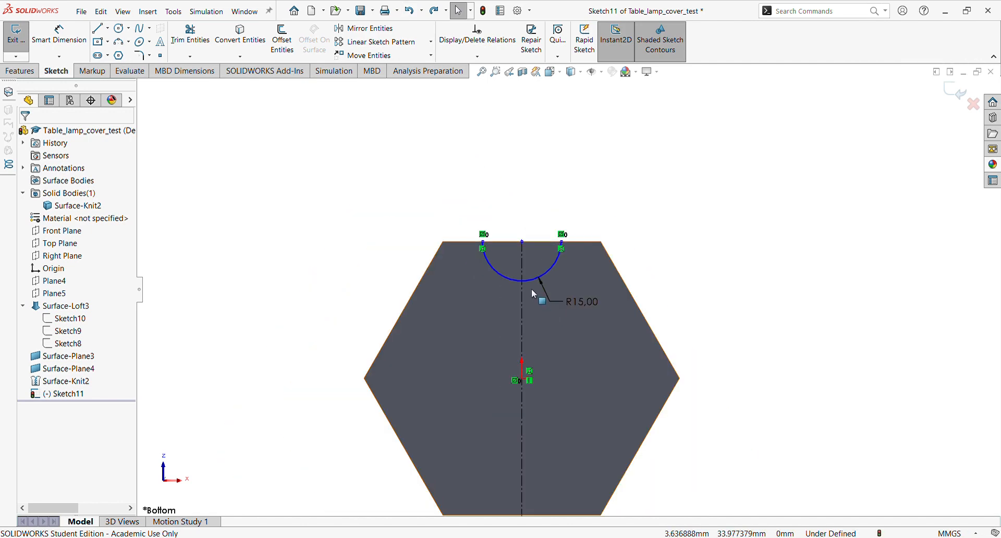
drag(528, 281, 522, 264)
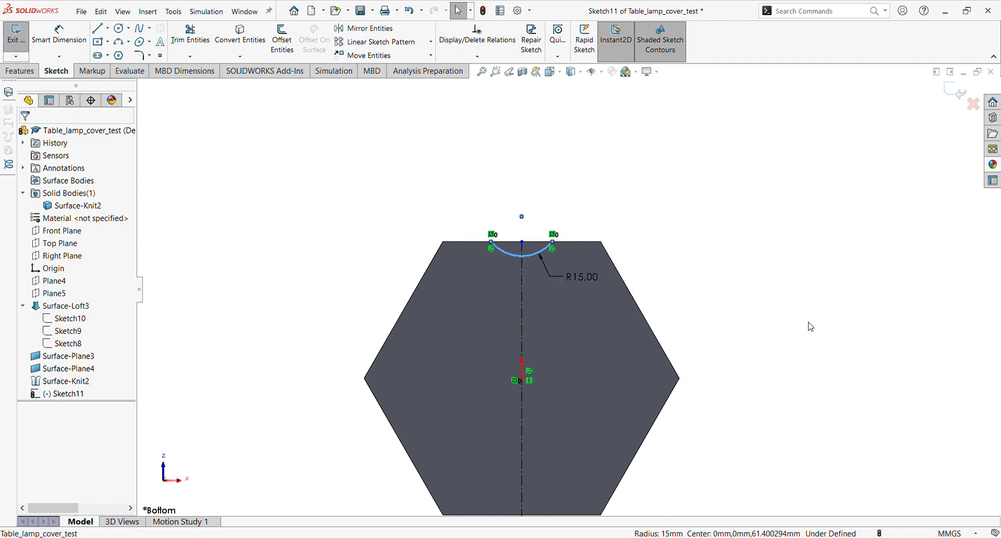
scroll(596, 283, down, 2)
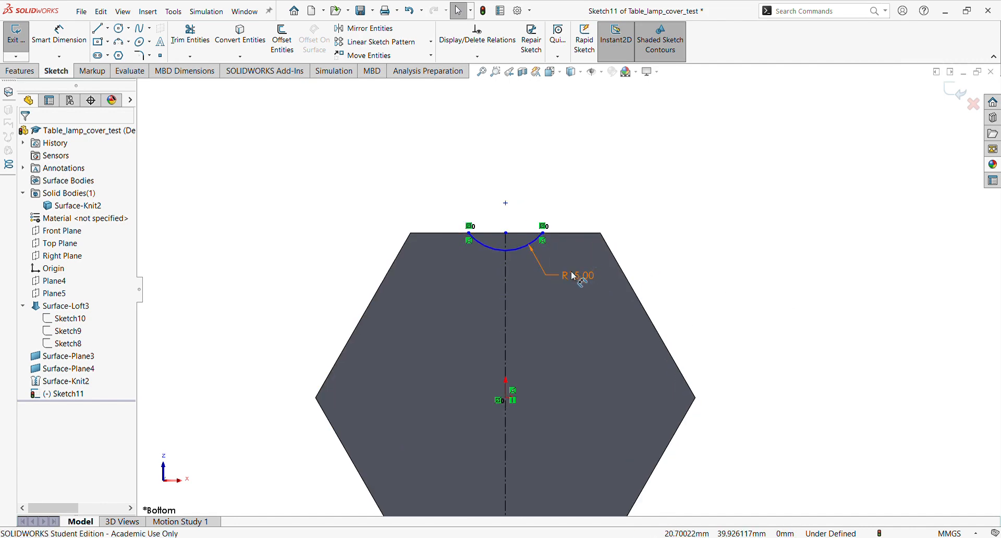
double_click(580, 276)
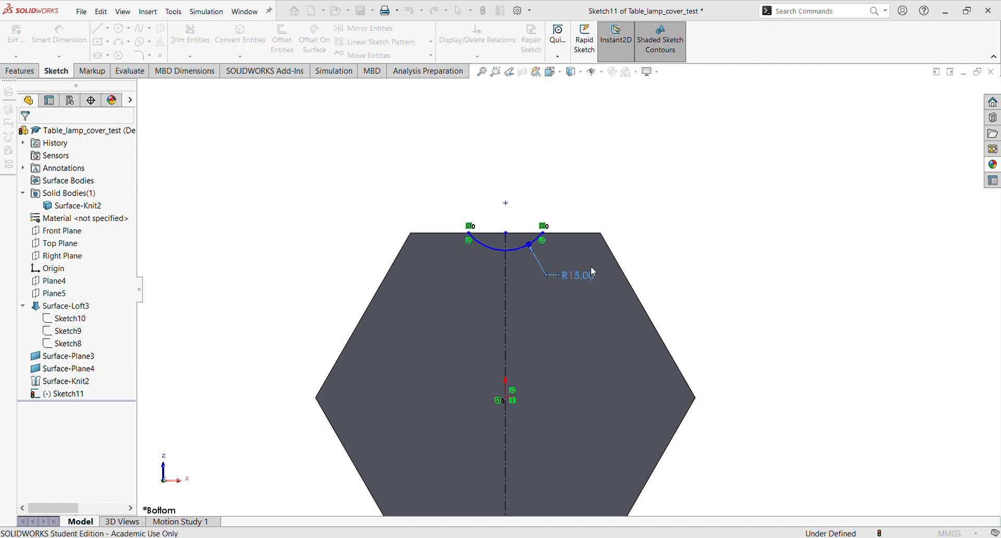
text(20)
key(Return)
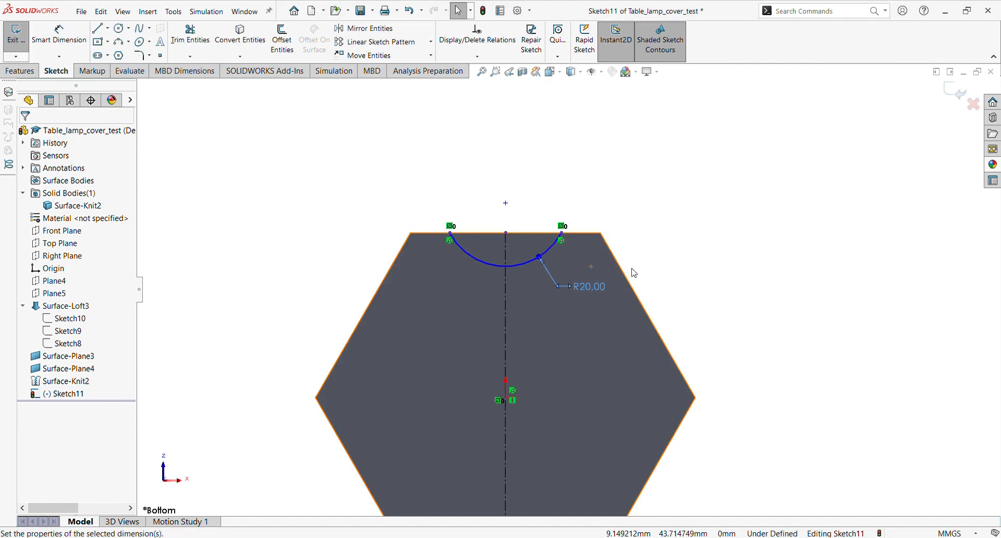
key(Escape)
Step: Dimension the distance between the arc's end and the hexagon's adjacent corner as 12 mm and exit the sketch
scroll(573, 250, down, 2)
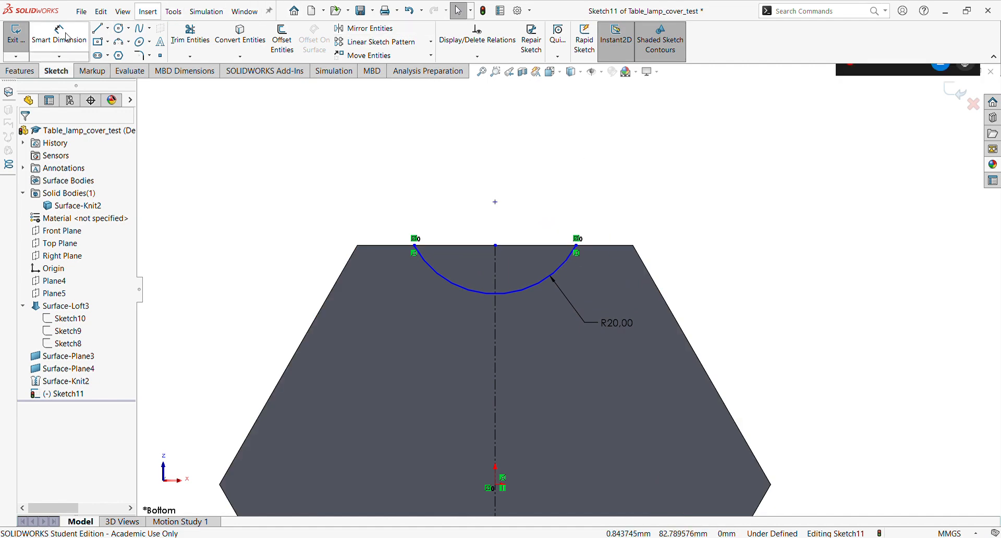
click(67, 38)
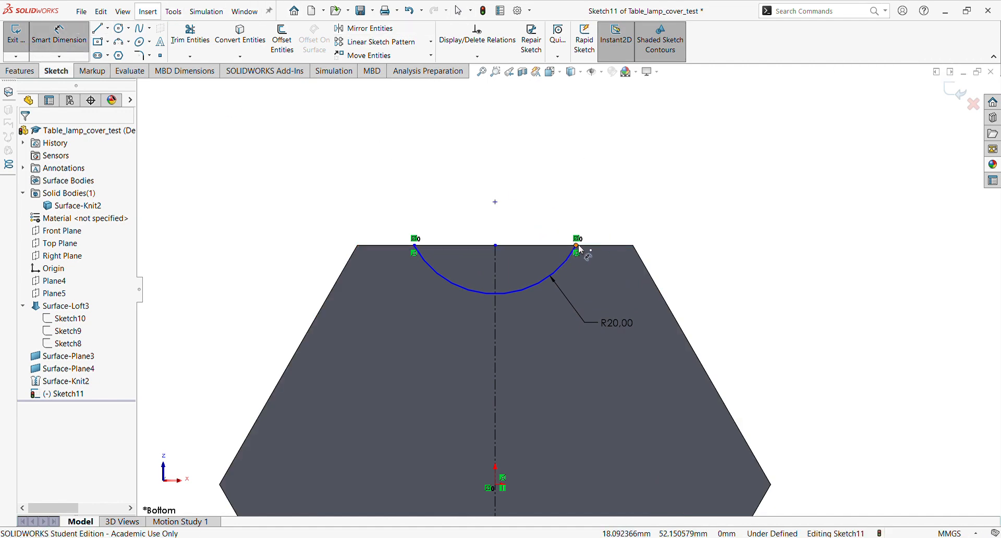
click(628, 246)
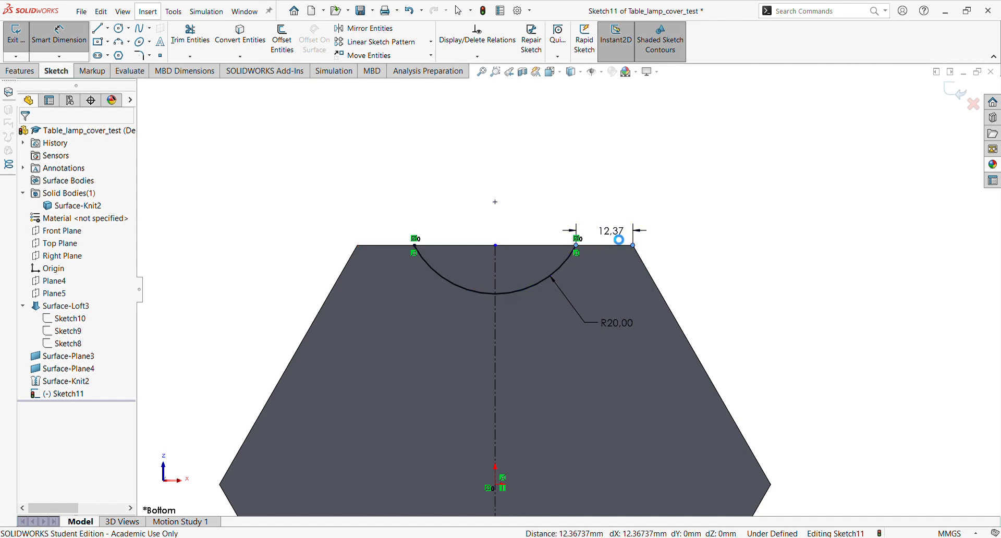
click(620, 235)
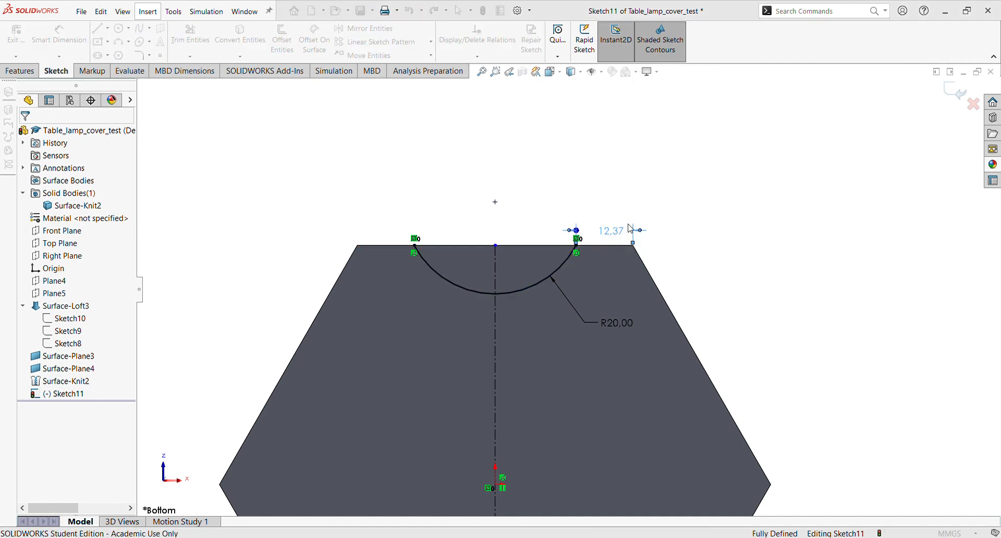
text(12)
key(Return)
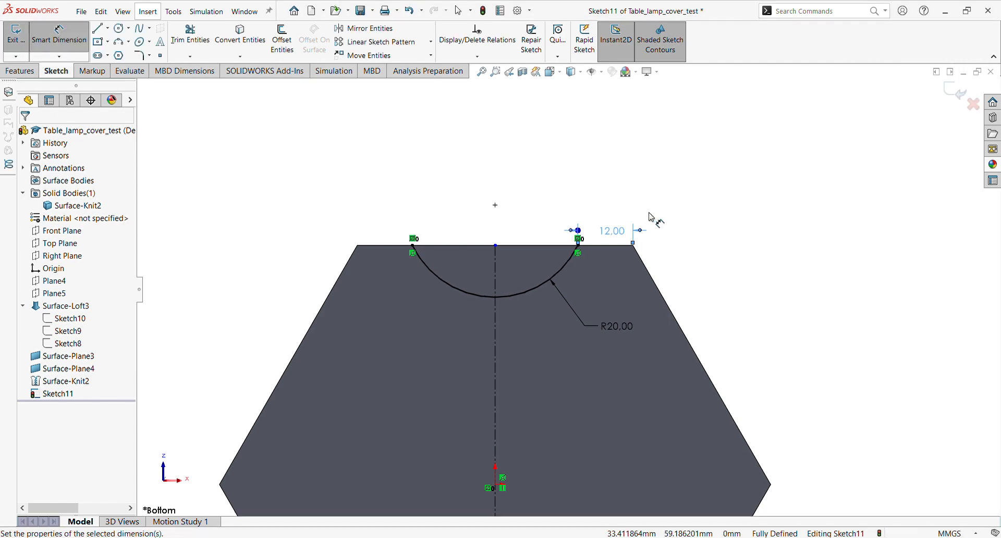
click(954, 93)
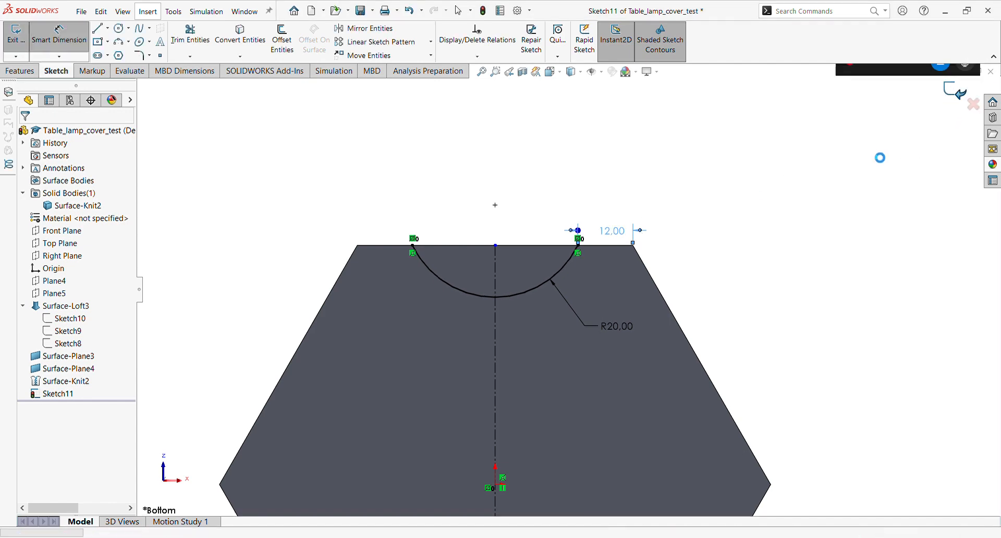
Step: Start a sketch on the smaller hexagonal face and draw a three-point arc of about 16 mm radius on the edge above the base arc
mouse_move(625, 219)
middle_down()
mouse_move(619, 367)
mouse_move(598, 361)
mouse_move(645, 329)
mouse_move(586, 349)
middle_up()
click(585, 347)
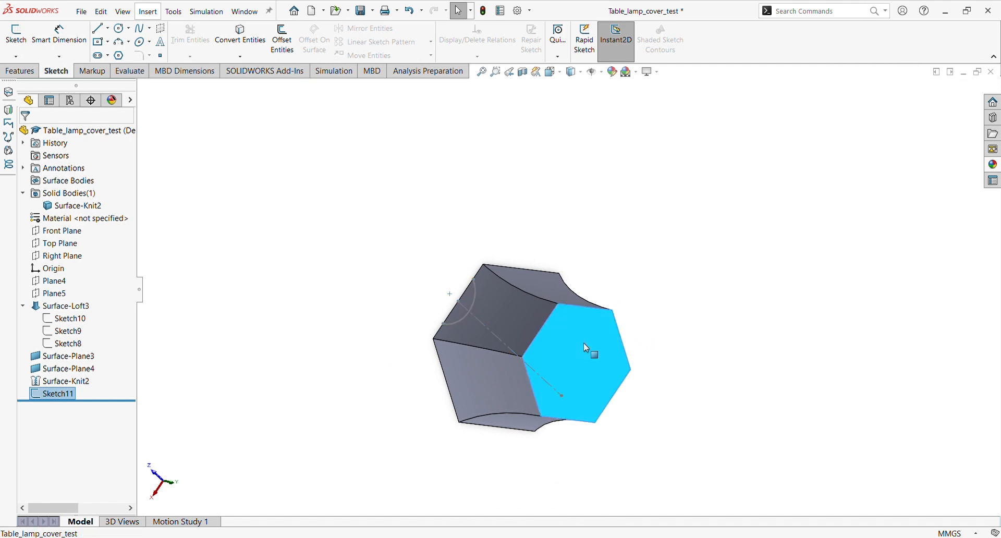
click(605, 305)
scroll(571, 355, up, 3)
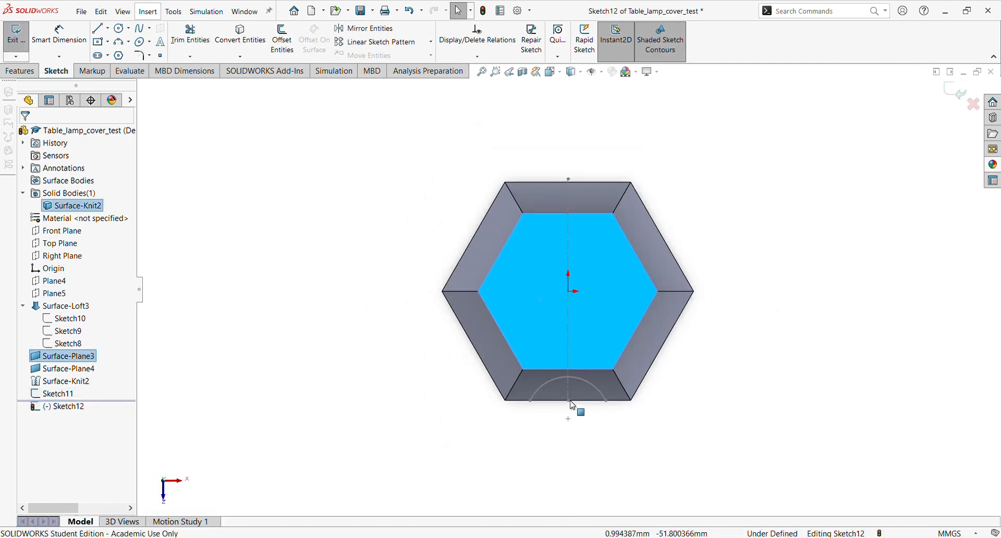
click(724, 354)
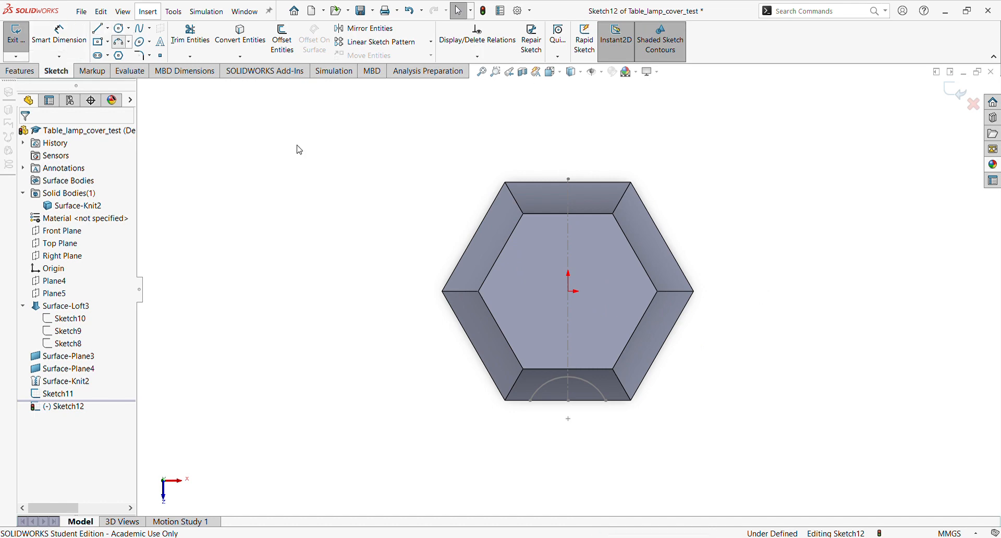
click(545, 370)
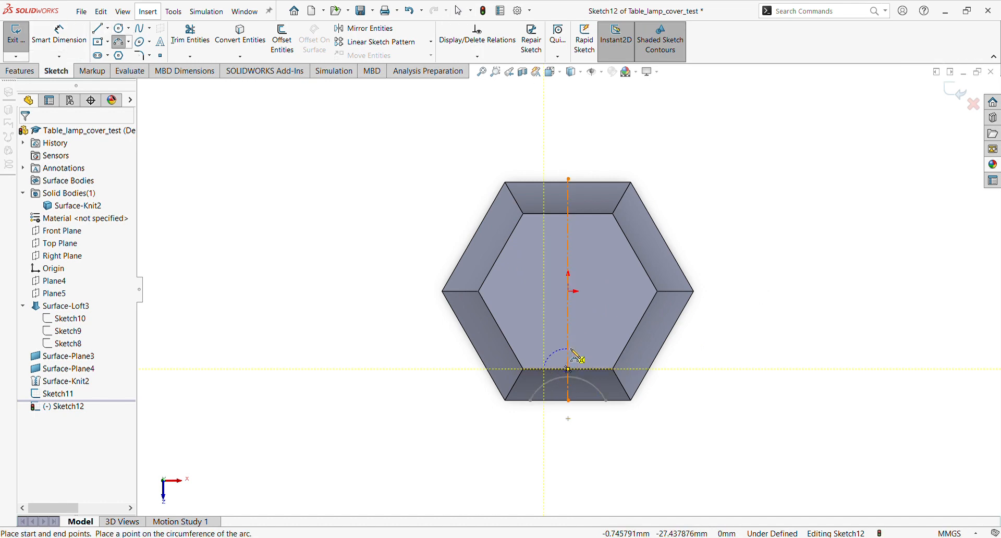
click(593, 370)
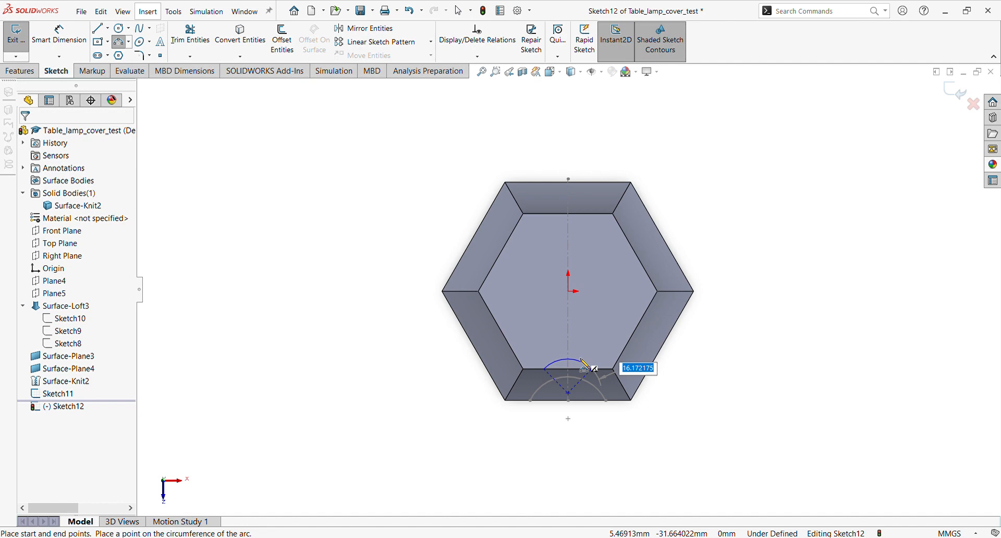
click(587, 366)
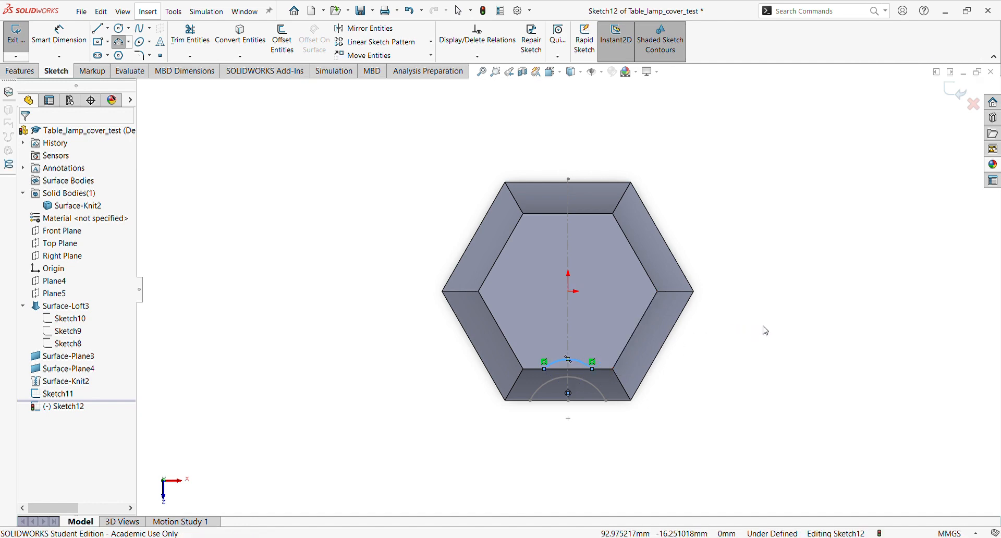
key(Escape)
key(Escape)
Step: Convert the base sketch's centerline into the current sketch
scroll(568, 379, down, 3)
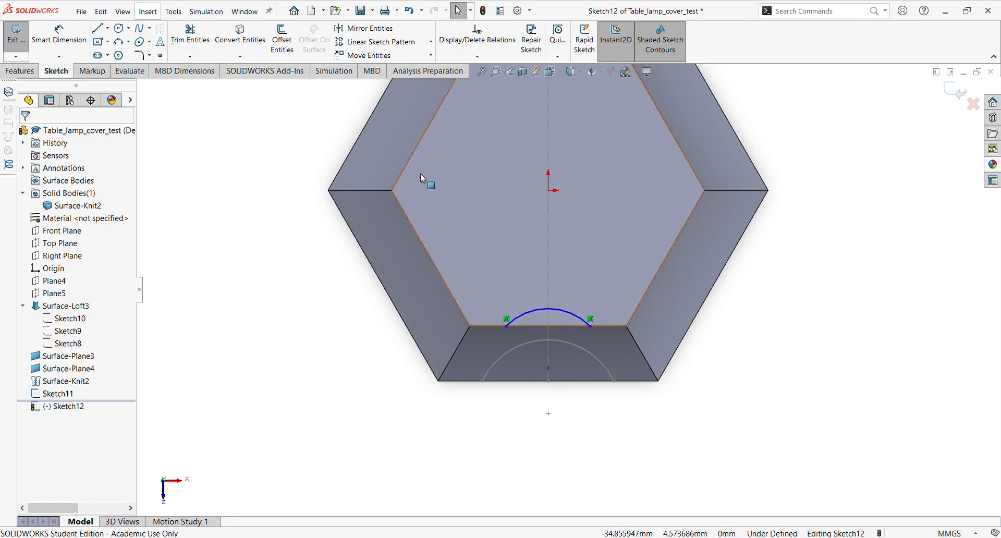
click(547, 287)
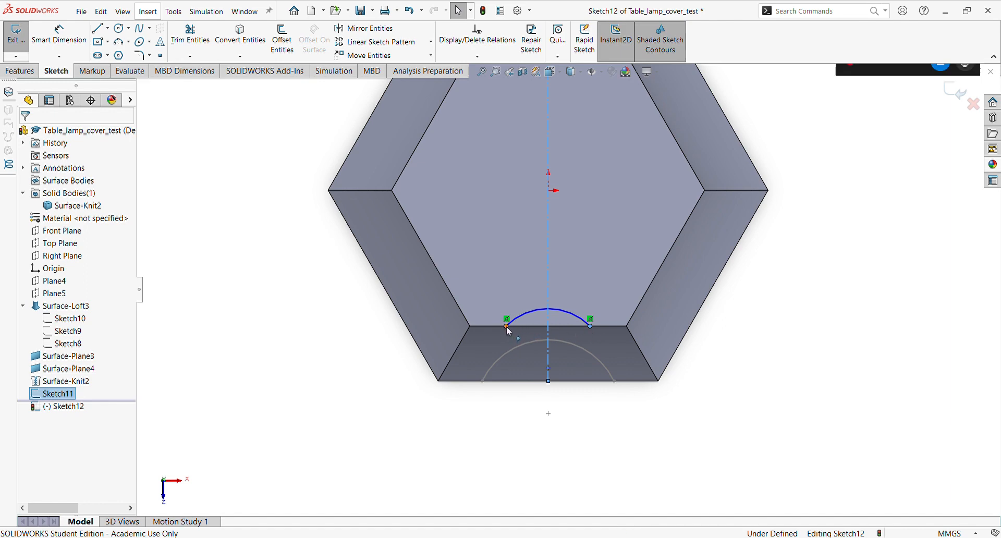
click(735, 334)
key(f)
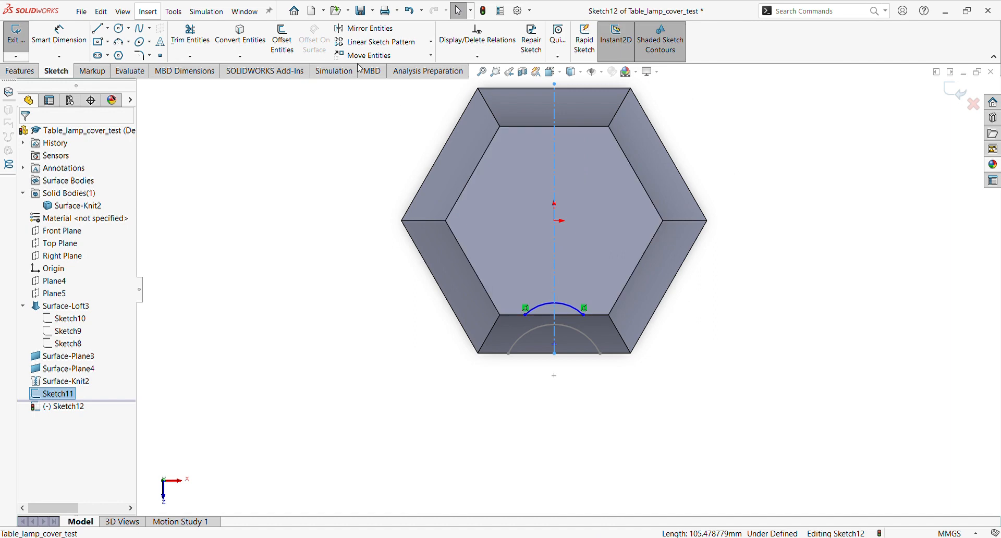
click(241, 37)
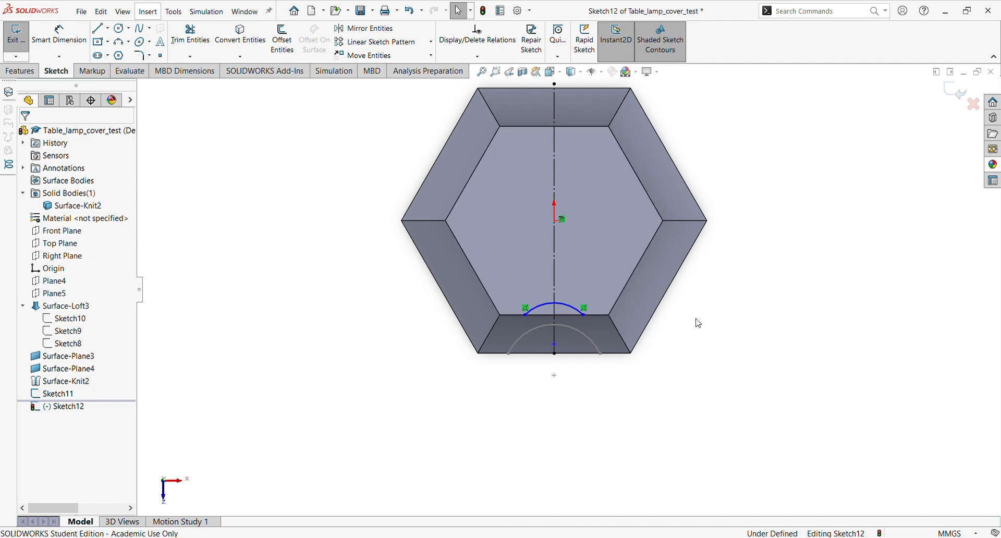
Step: Make the new arc's two endpoints symmetric about the converted centerline
click(557, 316)
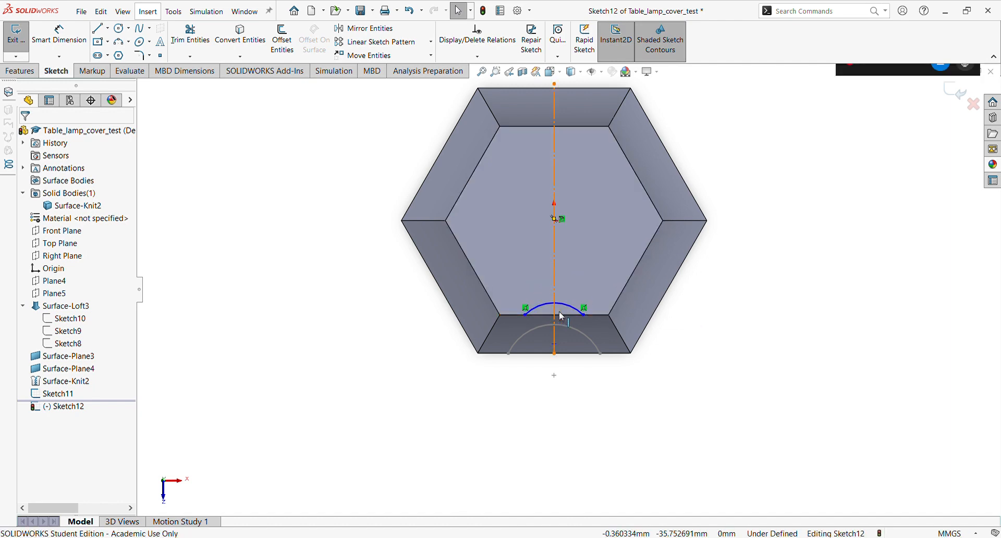
ctrl+click(525, 315)
click(557, 270)
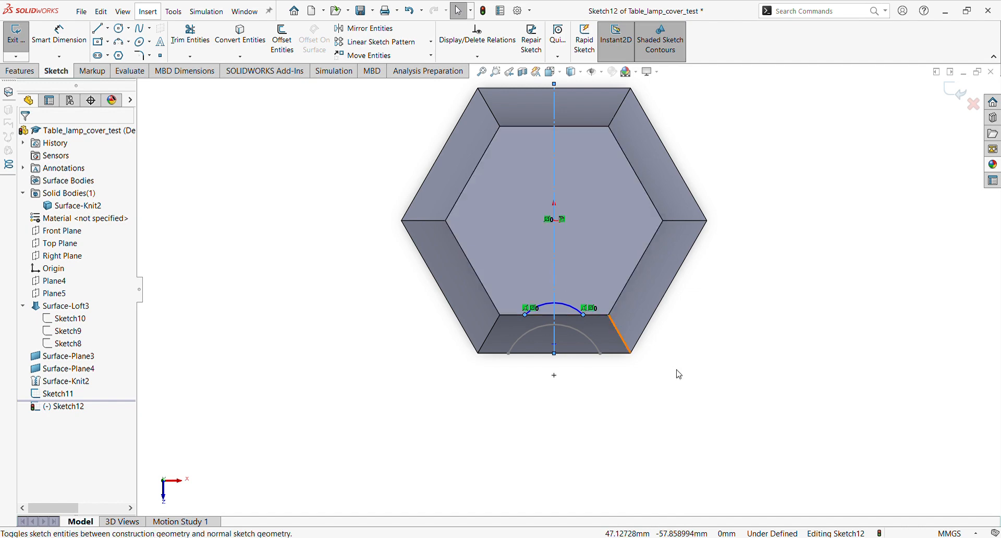
click(646, 369)
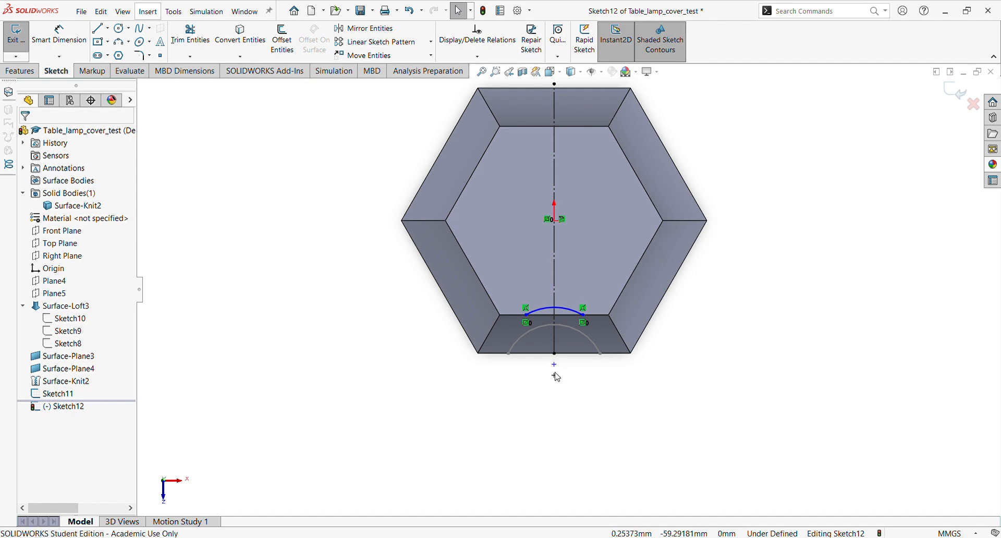
Step: Convert the base arc's centre point into the sketch and make the new arc's centre coincide with it
click(554, 375)
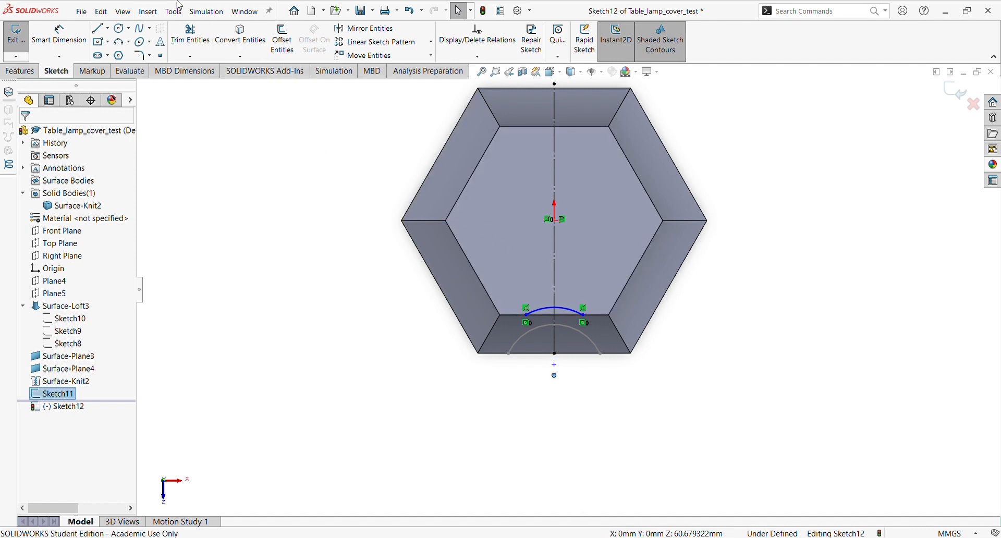
click(247, 44)
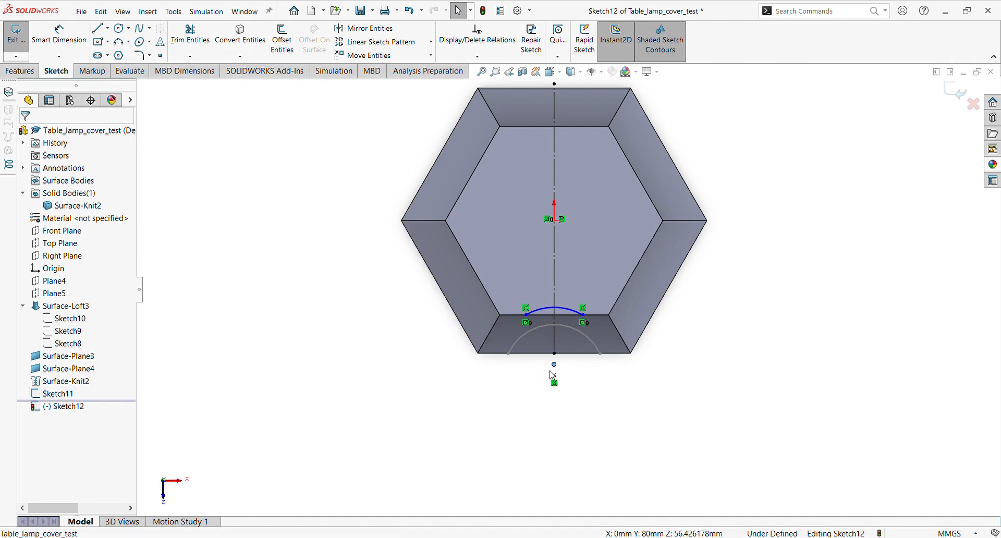
ctrl+click(553, 374)
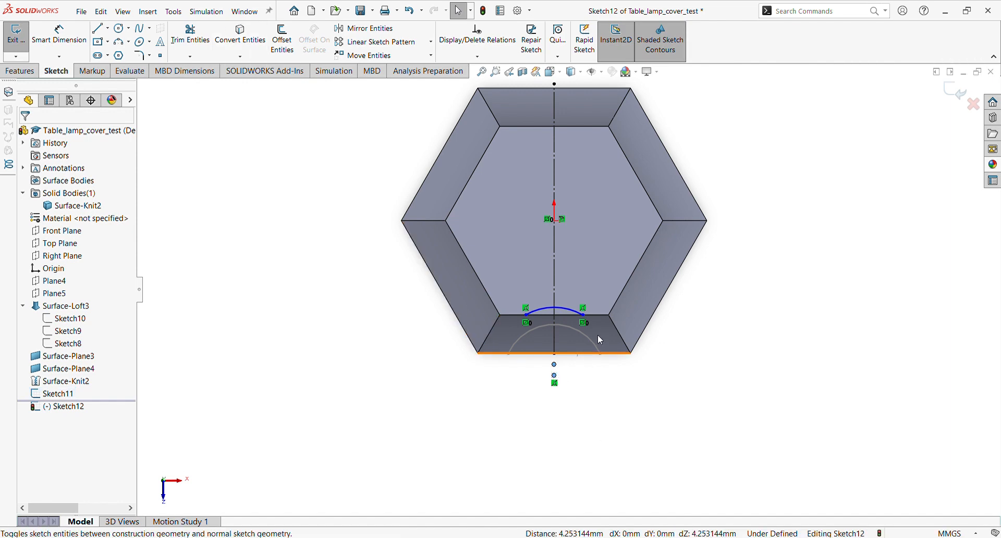
click(614, 329)
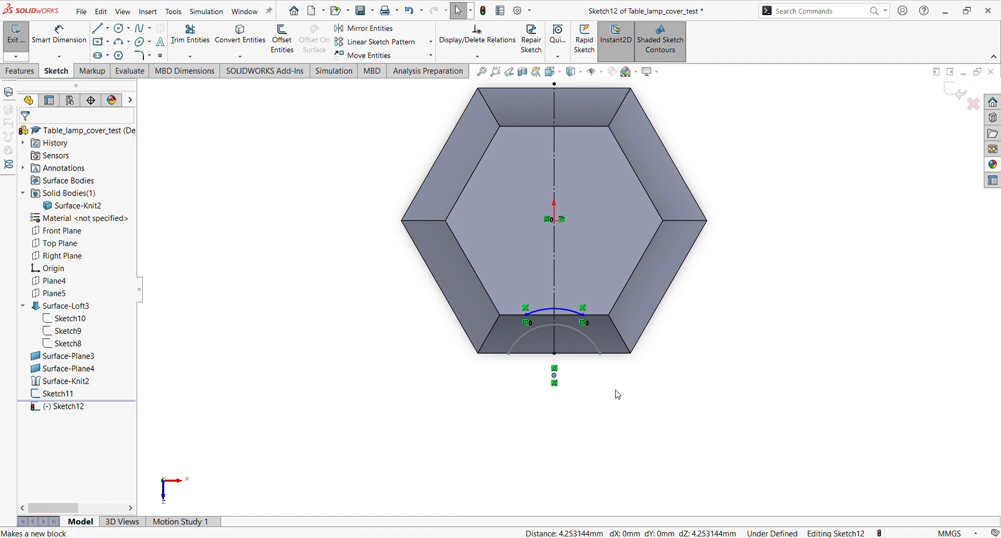
Step: Dimension the distance between the new arc's end and the smaller hexagon's adjacent corner, and exit the sketch
scroll(600, 373, down, 2)
scroll(592, 361, down, 2)
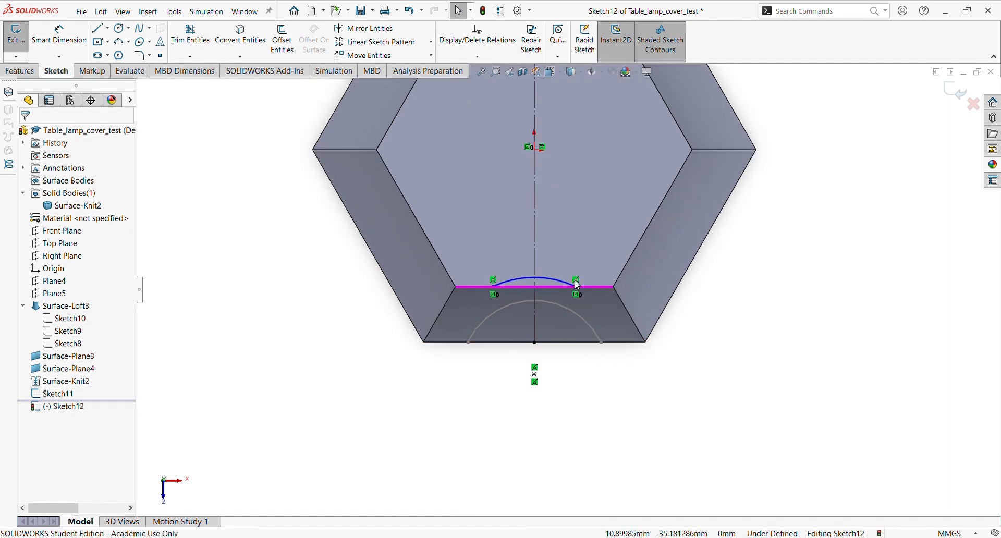
mouse_move(574, 286)
mouse_down()
mouse_move(583, 280)
mouse_move(575, 286)
mouse_up()
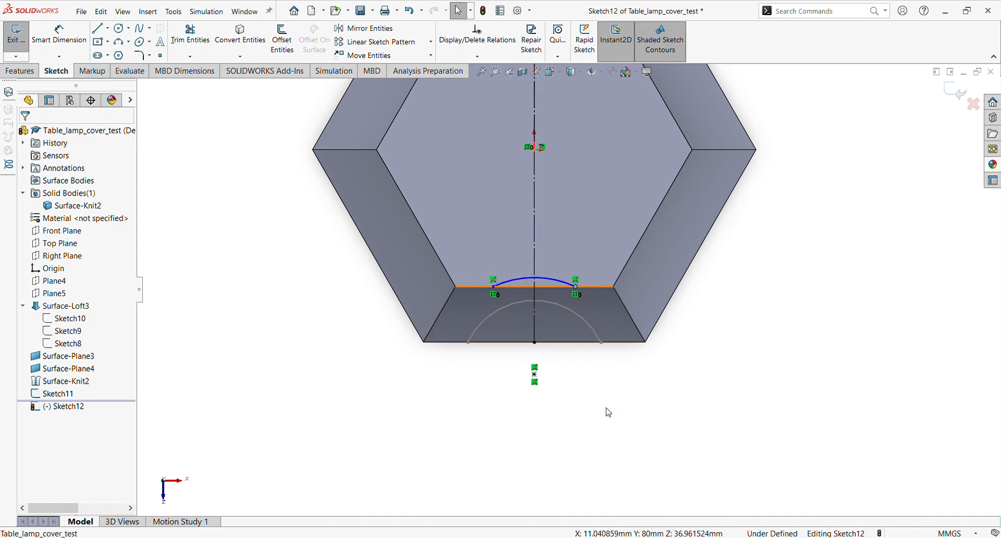
click(72, 34)
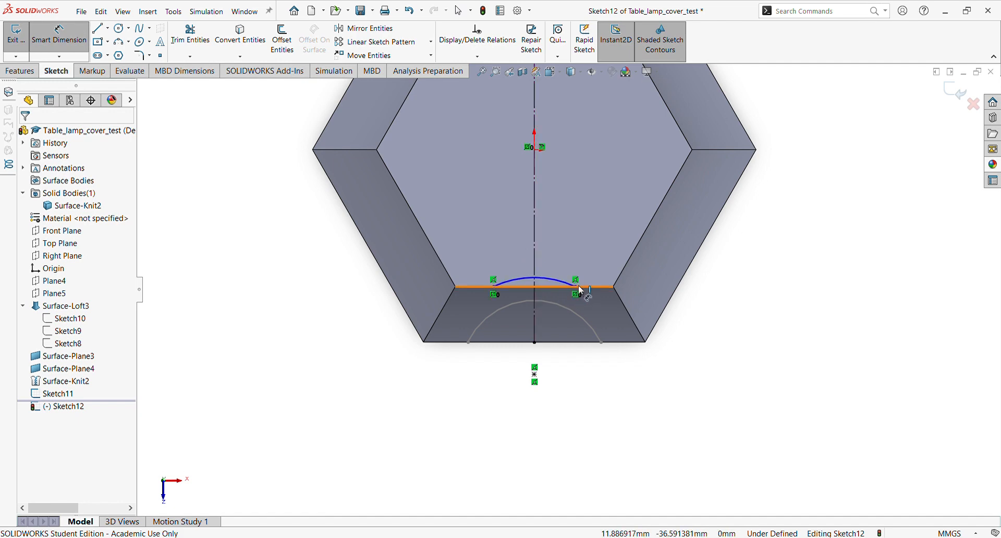
click(614, 287)
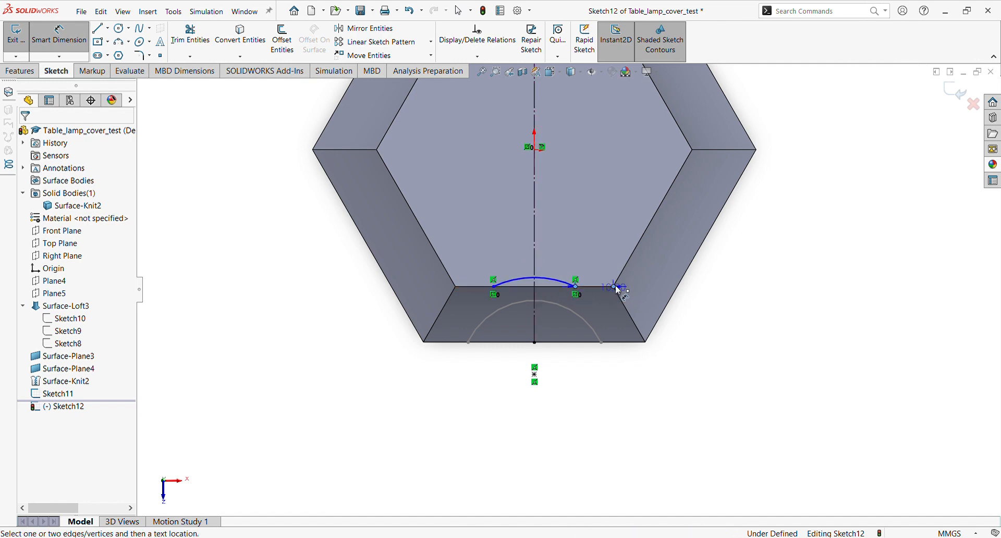
click(605, 280)
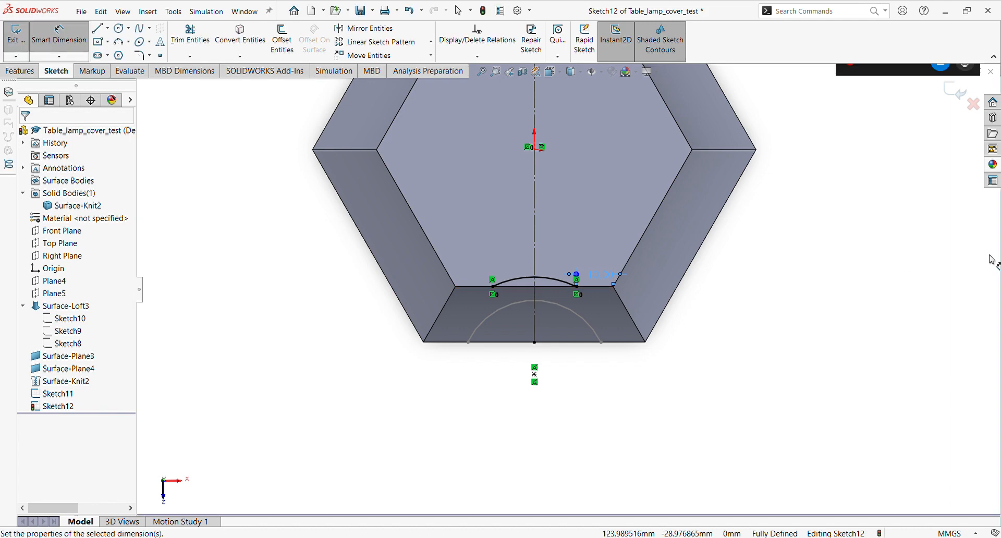
click(956, 93)
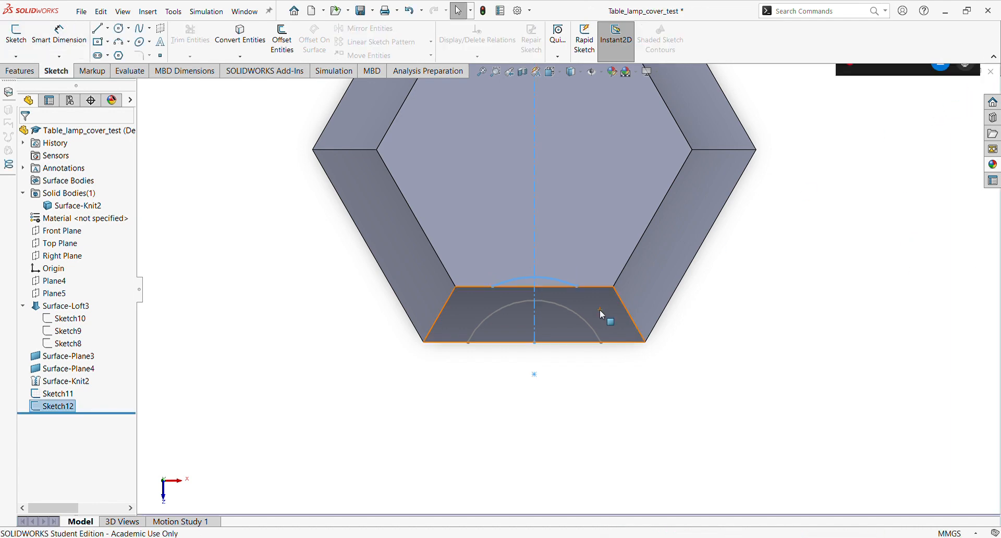
Step: Create a reference plane through the top arc sketch's centerline and the base sketch's centerline endpoint on the base edge
middle_drag(570, 331, 661, 348)
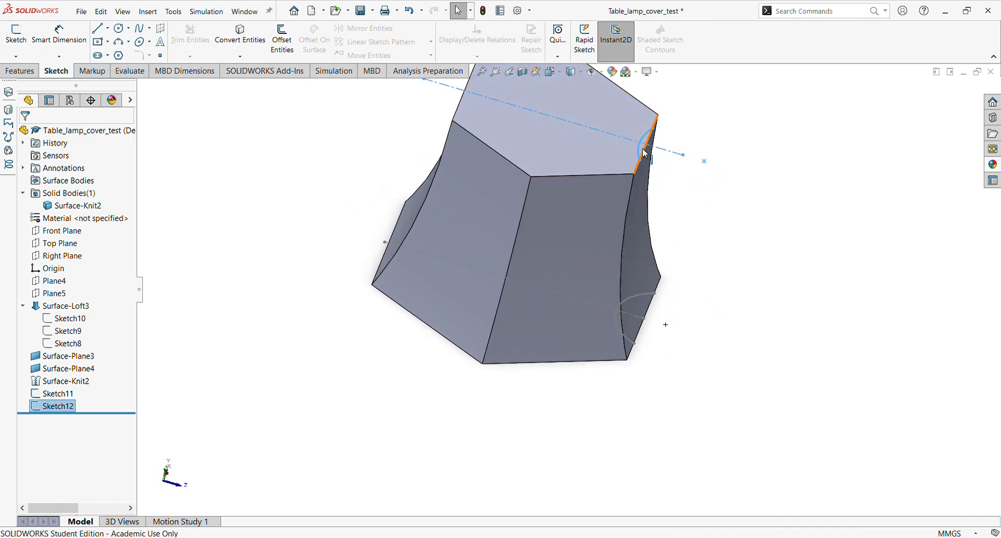
middle_drag(626, 311, 597, 317)
scroll(607, 161, down, 2)
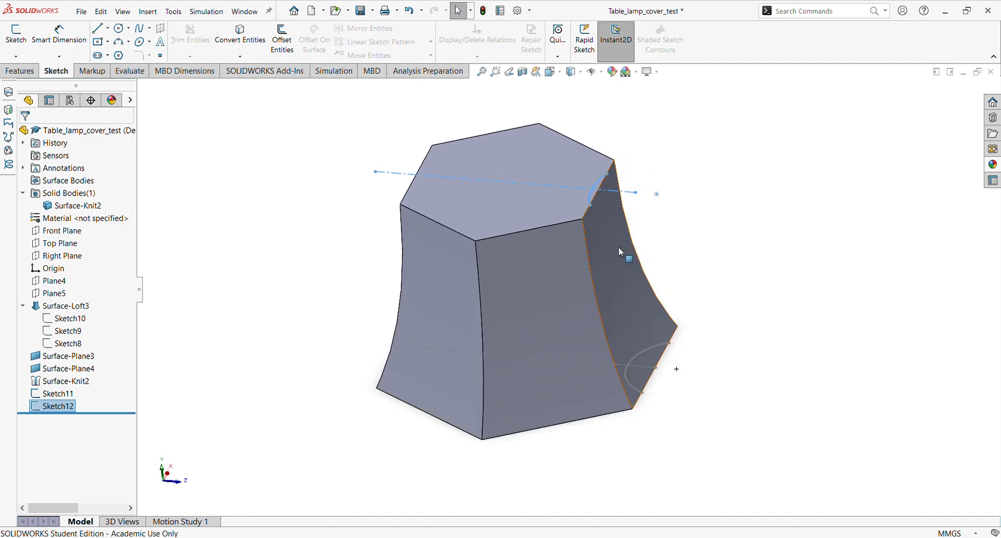
scroll(619, 247, up, 2)
click(771, 214)
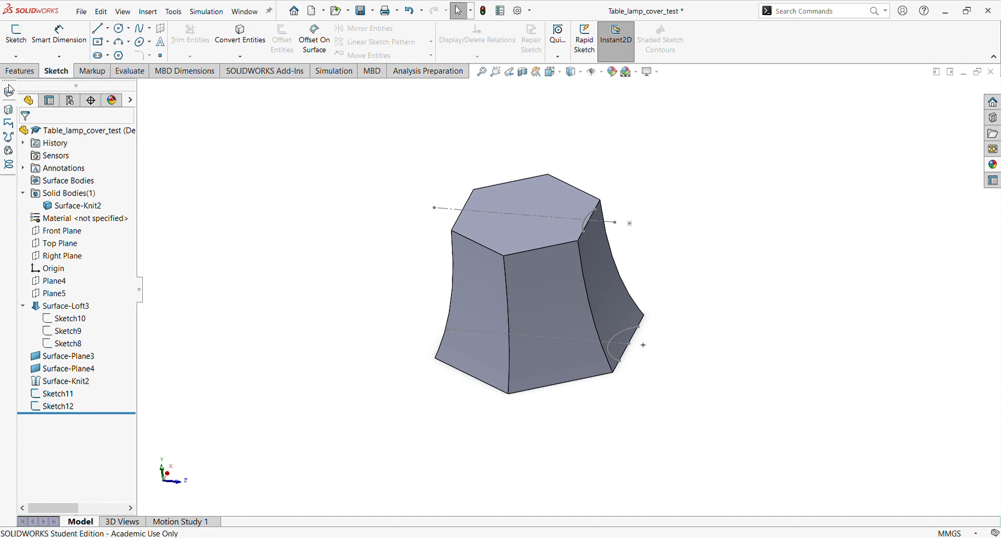
click(24, 73)
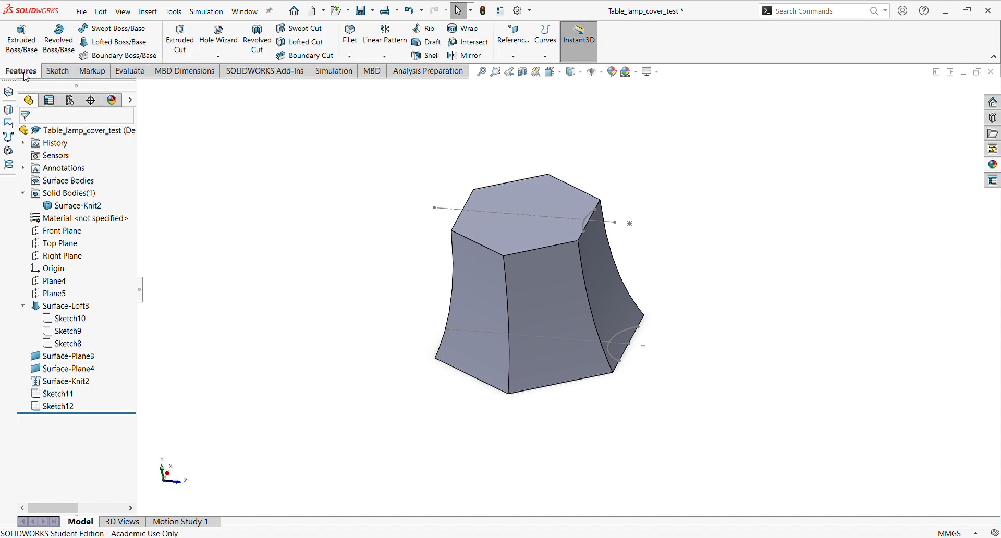
click(513, 58)
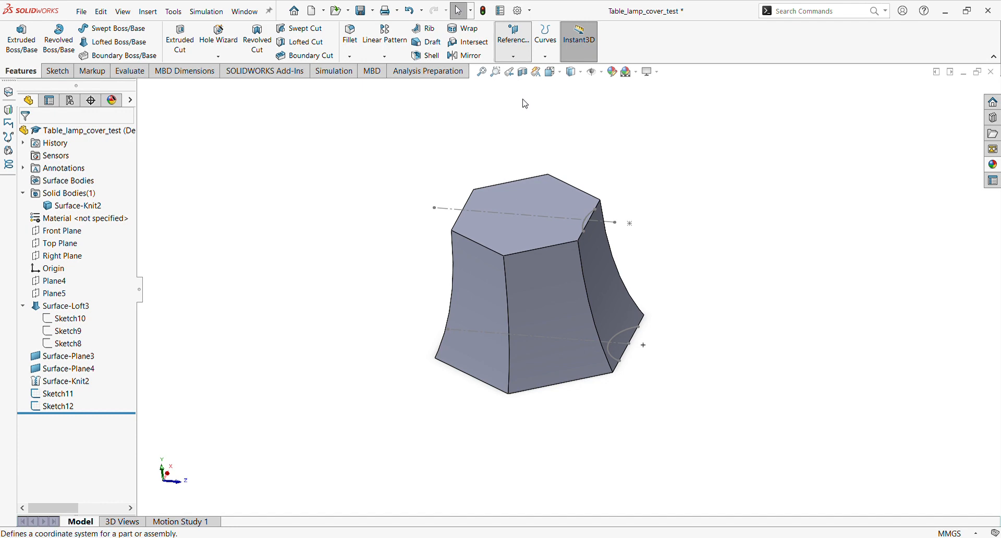
click(536, 76)
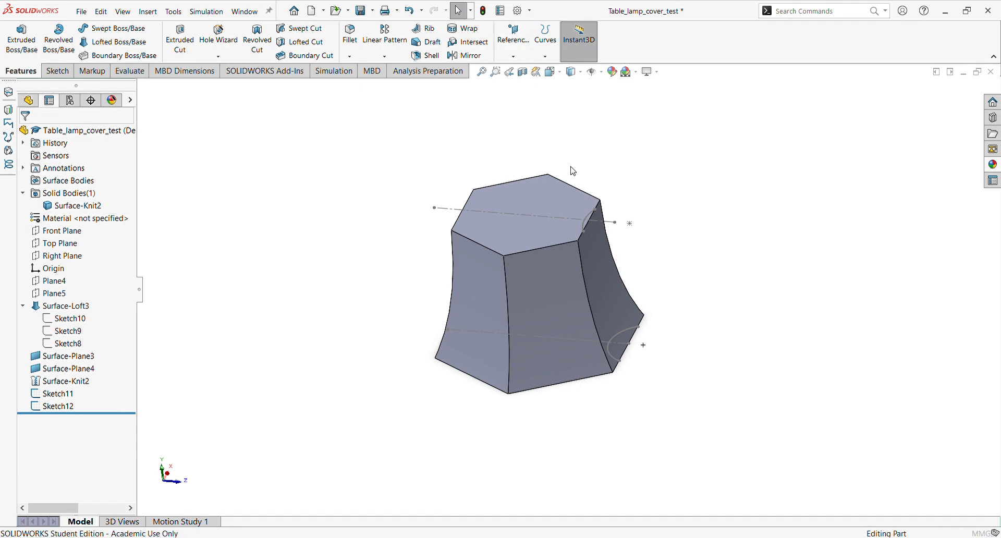
click(570, 217)
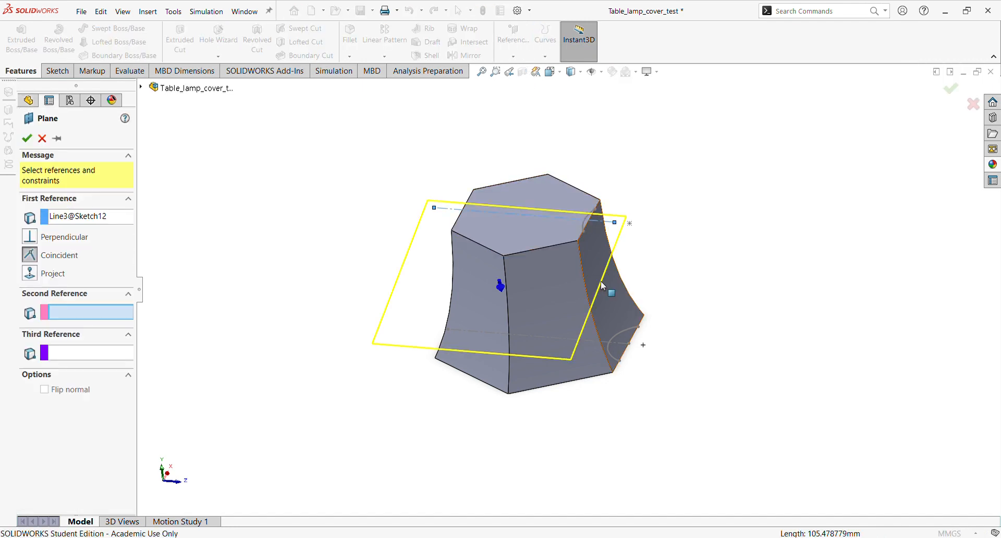
click(630, 345)
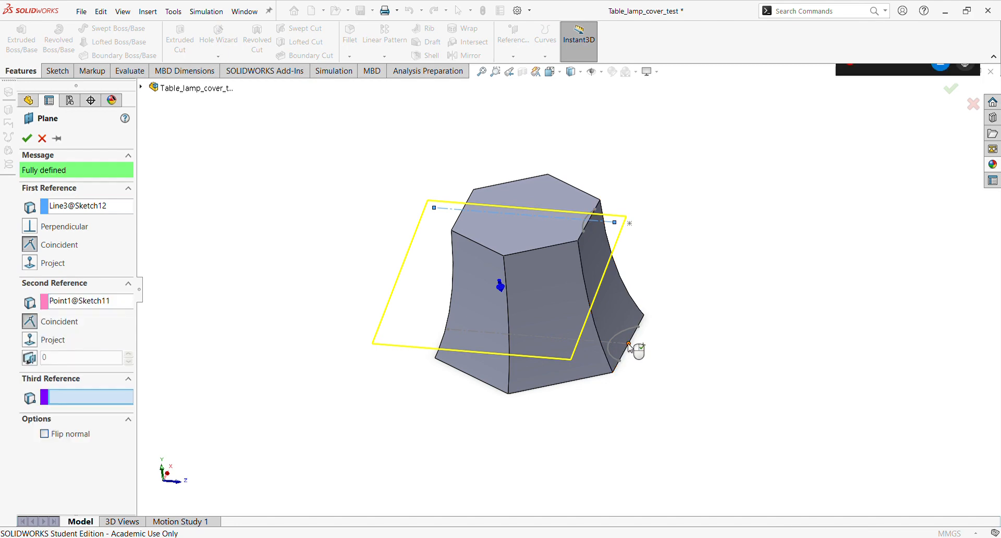
key(Return)
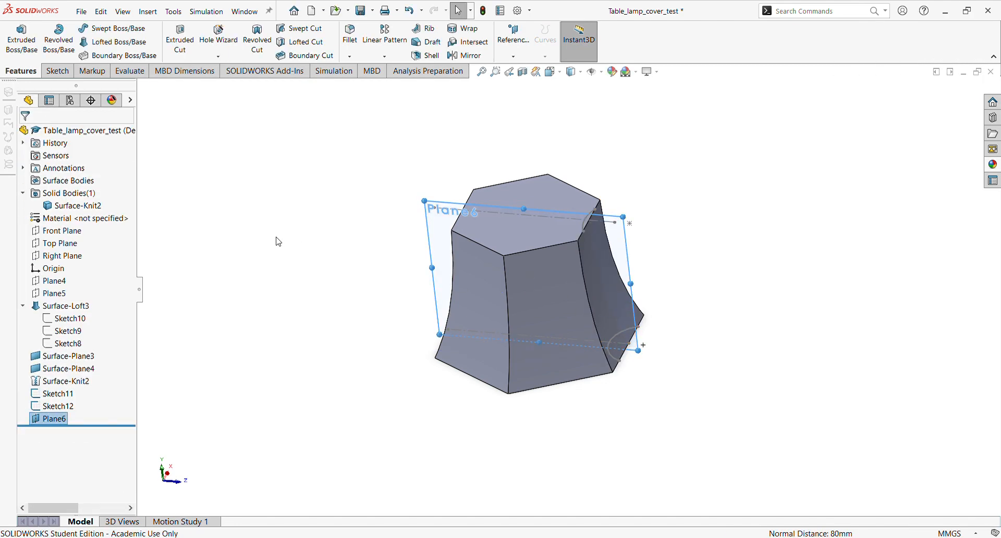
key(Escape)
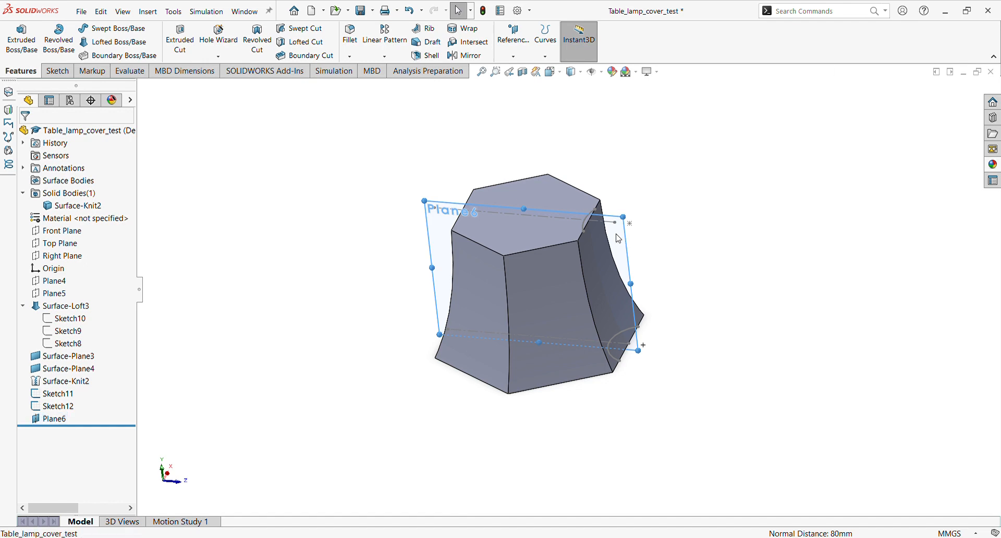
Step: Start a sketch on the new vertical reference plane and show Plane4 and Plane5
click(637, 217)
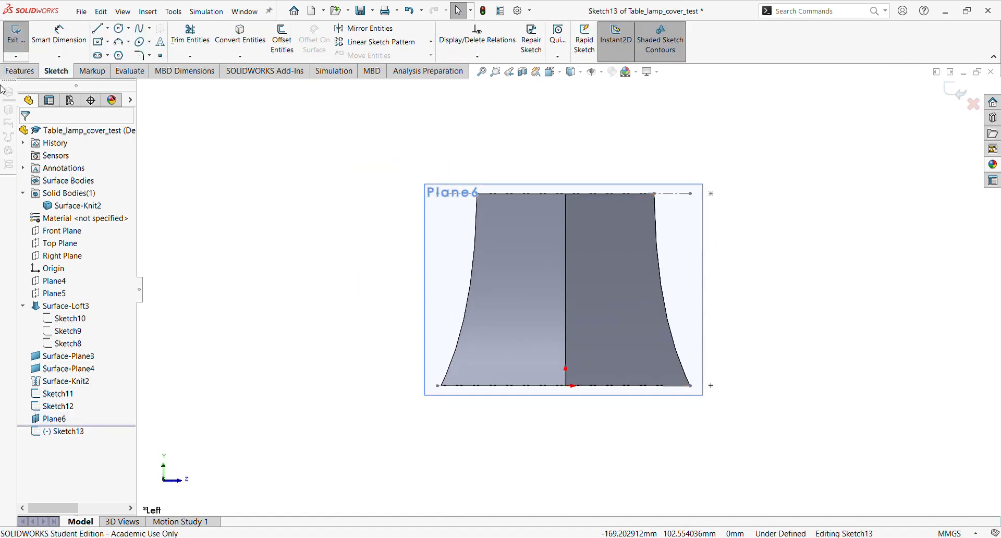
click(144, 33)
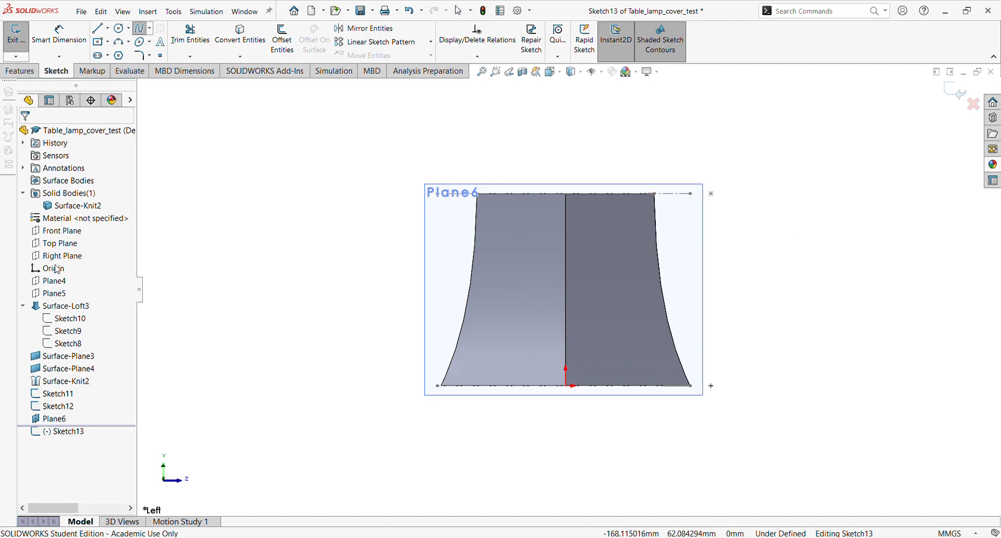
key(Escape)
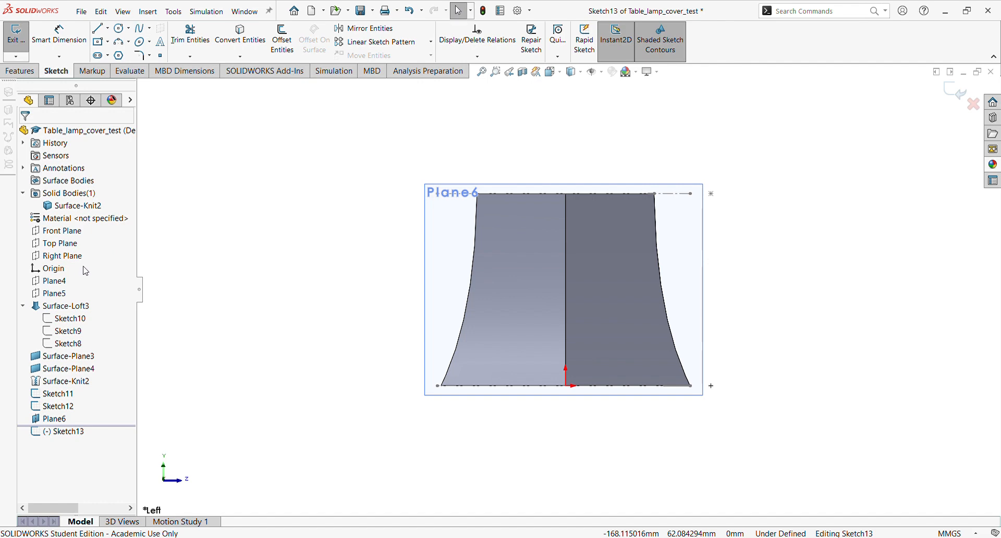
click(57, 300)
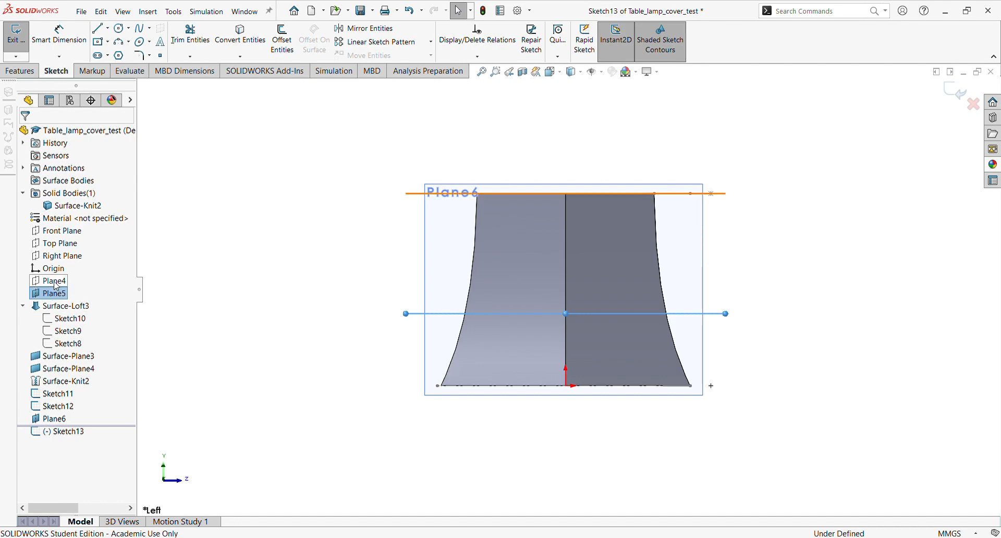
click(57, 285)
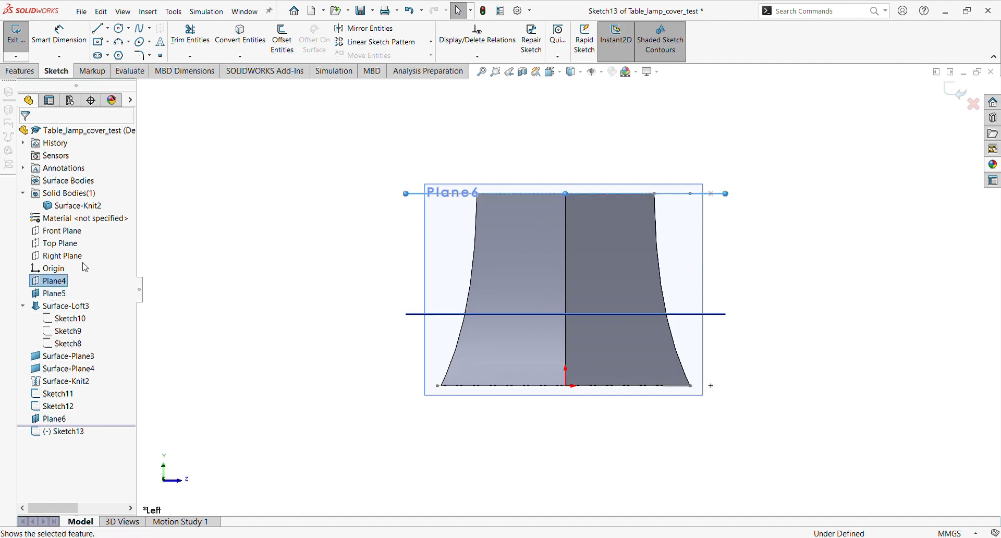
click(721, 227)
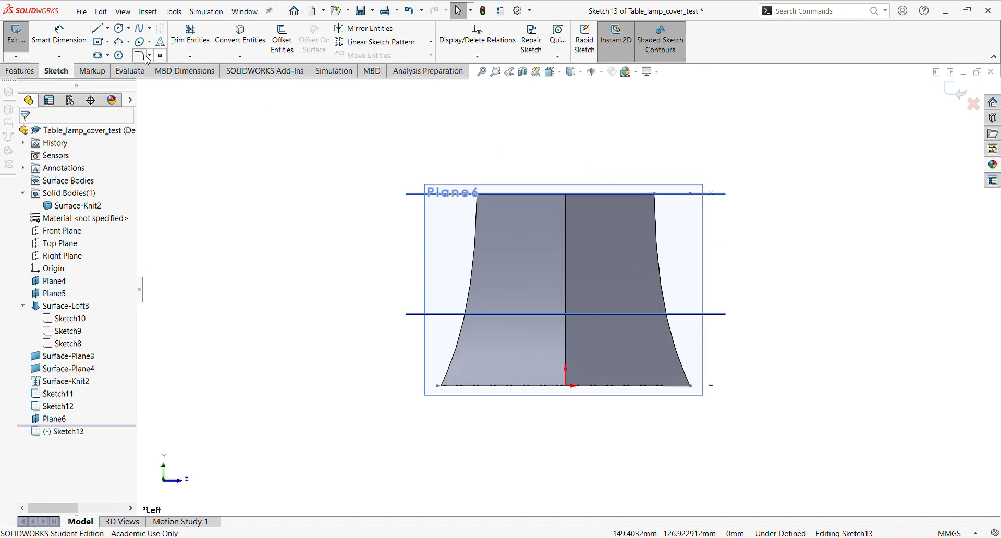
Step: Draw a three-point spline from near the top edge through a point on Plane5 to near the base edge
click(139, 28)
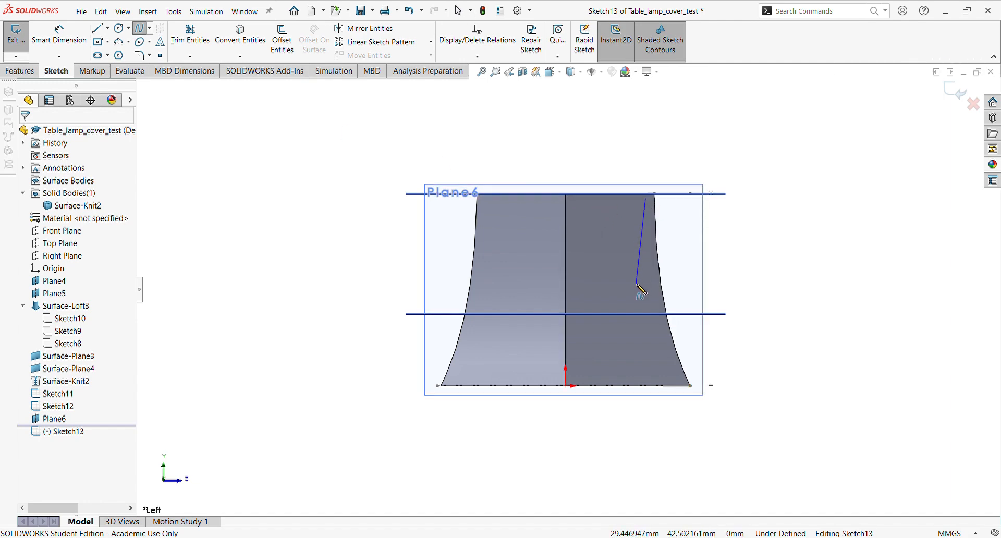
click(635, 313)
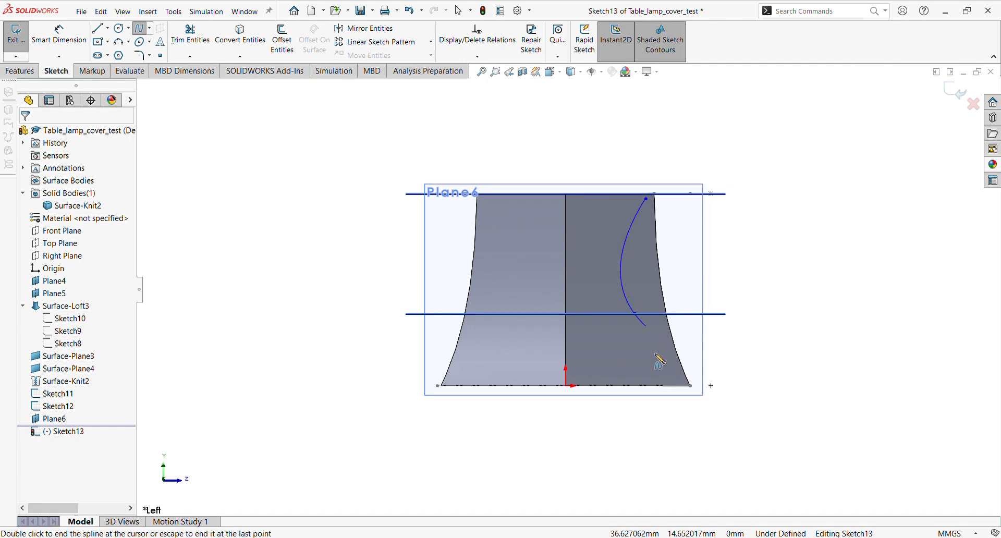
click(681, 381)
key(Escape)
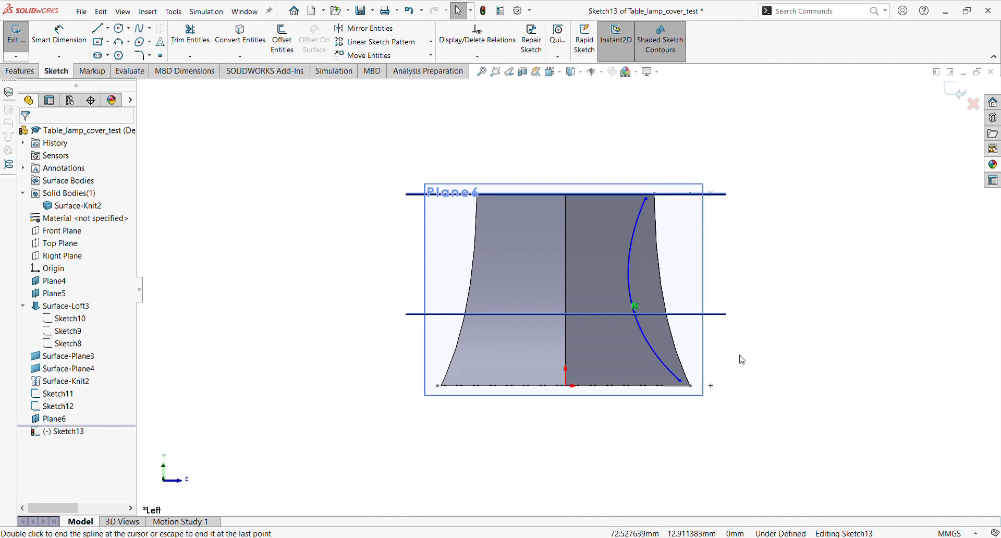
Step: Constrain the spline's lower end onto the base arc and its upper end onto the top arc
middle_drag(699, 339, 672, 400)
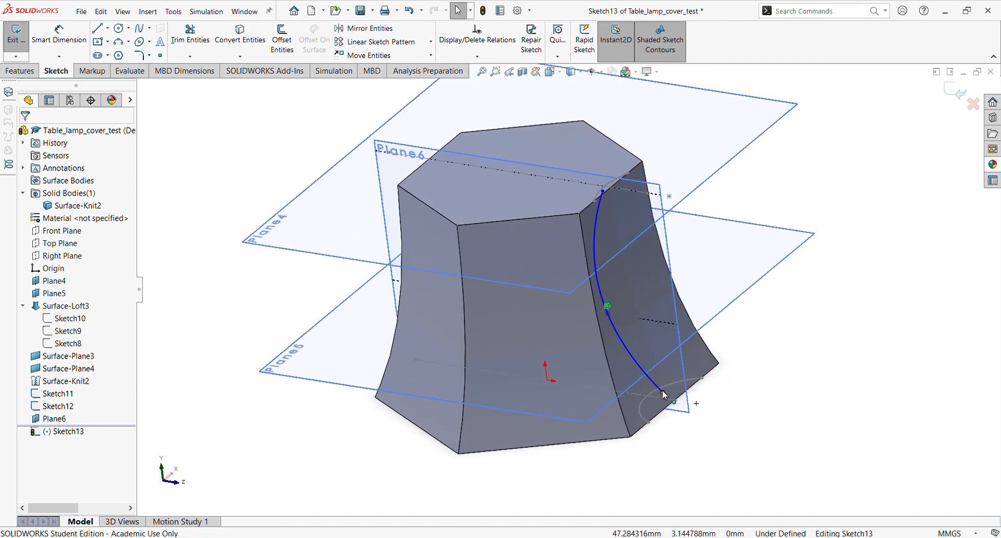
click(663, 392)
ctrl+click(668, 385)
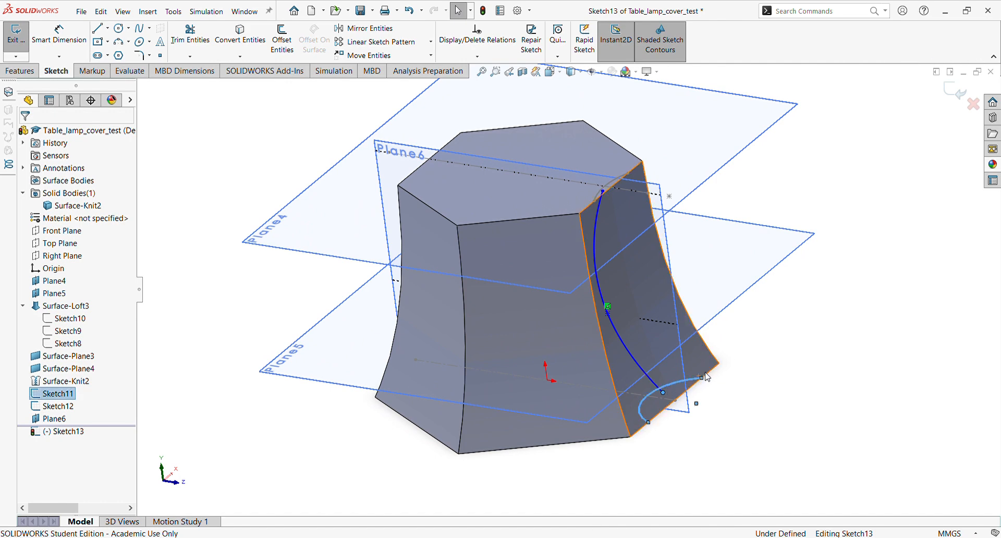
click(741, 345)
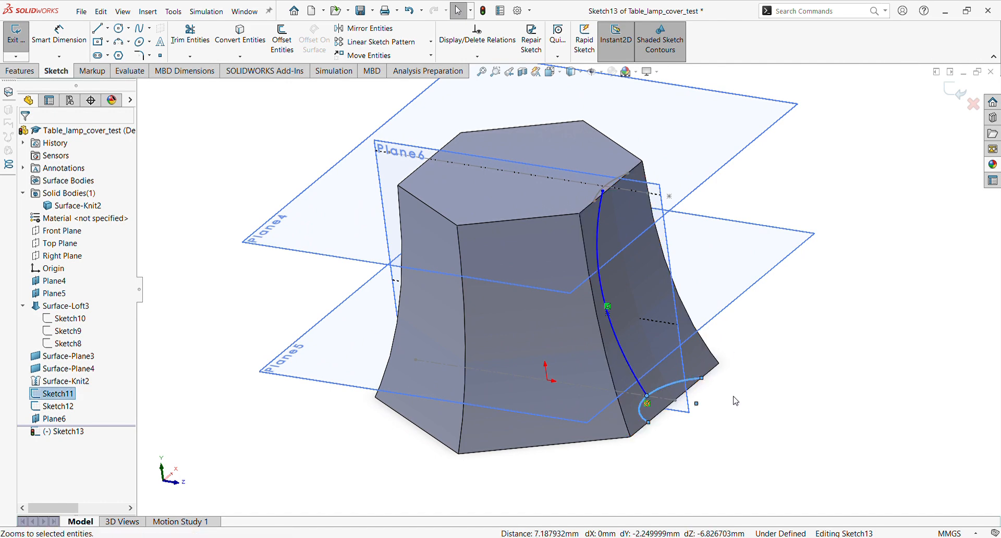
click(610, 188)
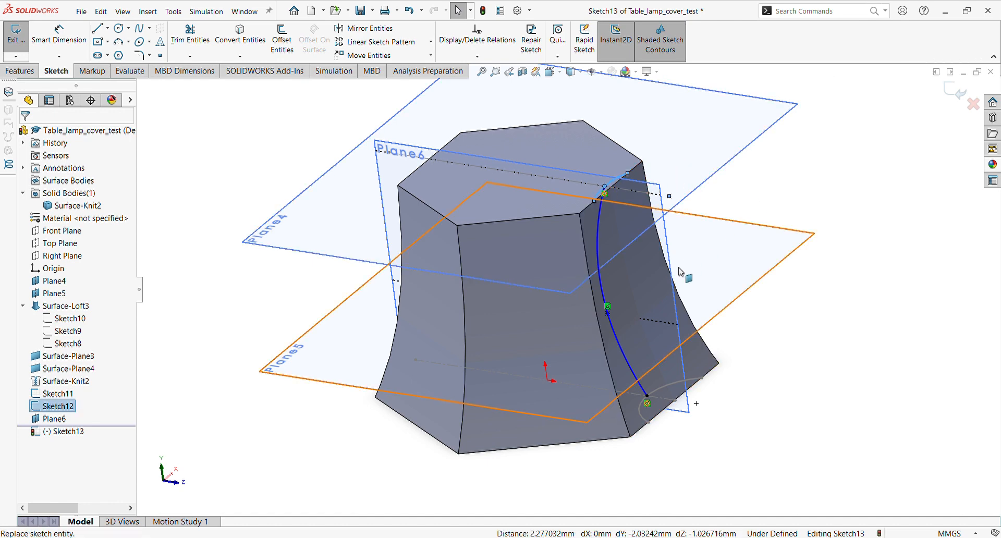
Step: Check the spline in a view normal to its plane and exit the sketch
click(561, 72)
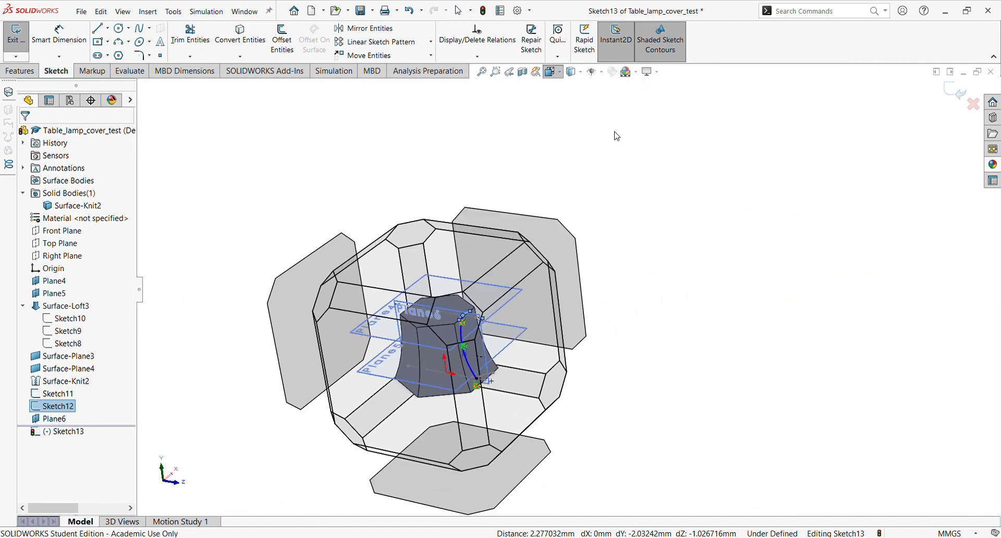
click(615, 132)
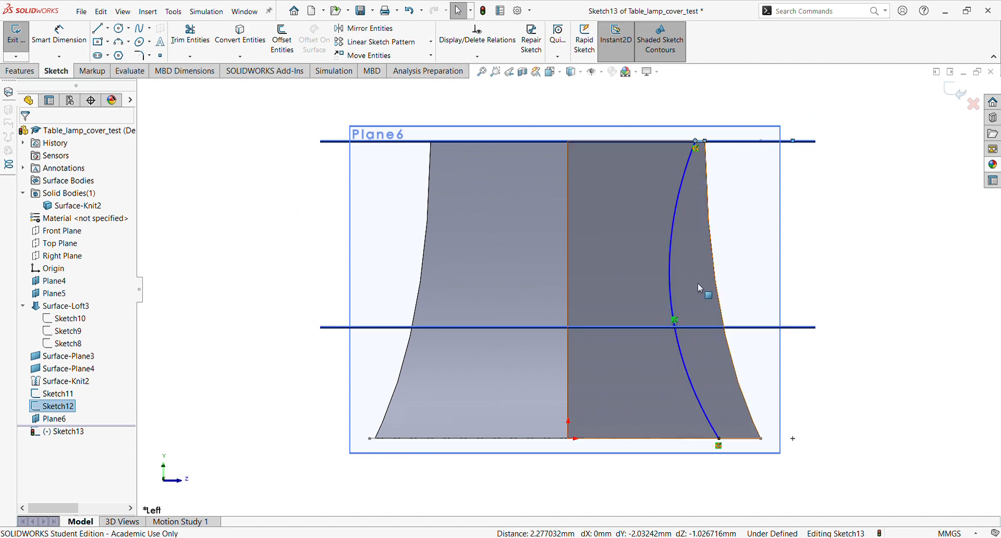
click(961, 89)
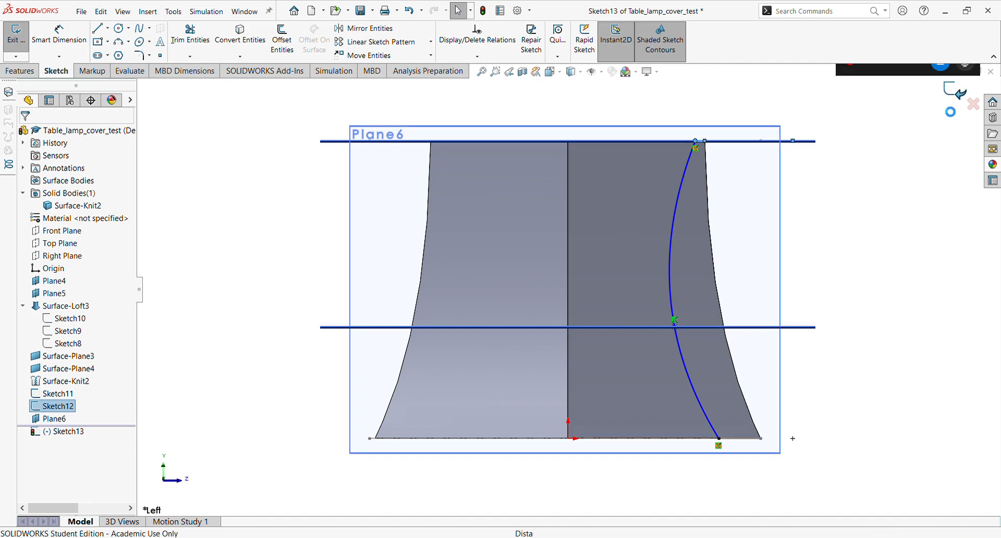
middle_drag(703, 216, 680, 255)
middle_drag(673, 258, 665, 253)
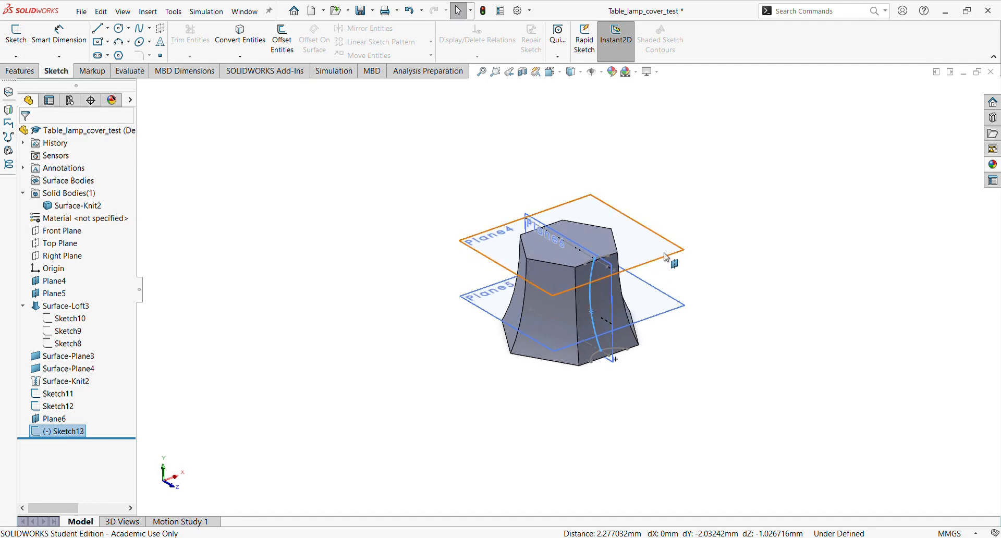
click(631, 159)
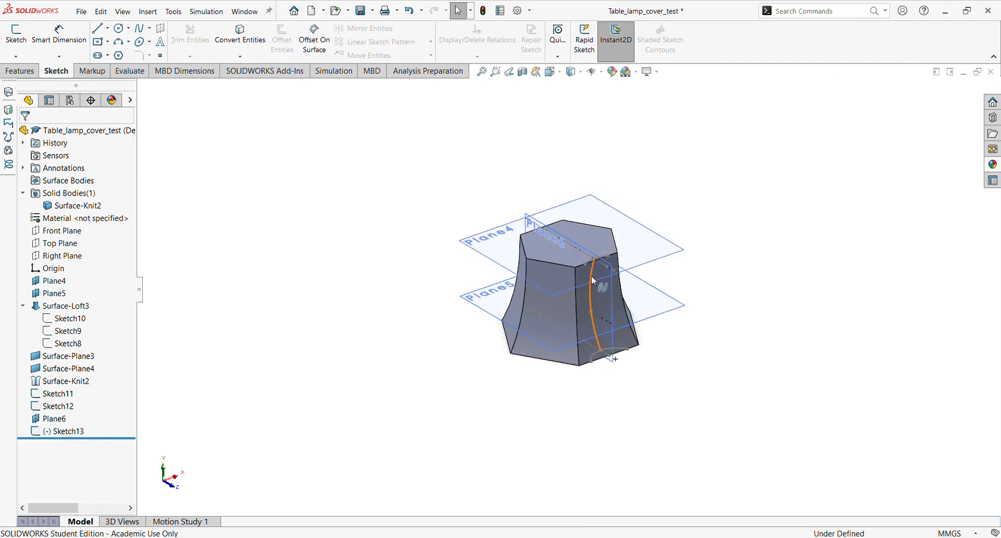
double_click(591, 277)
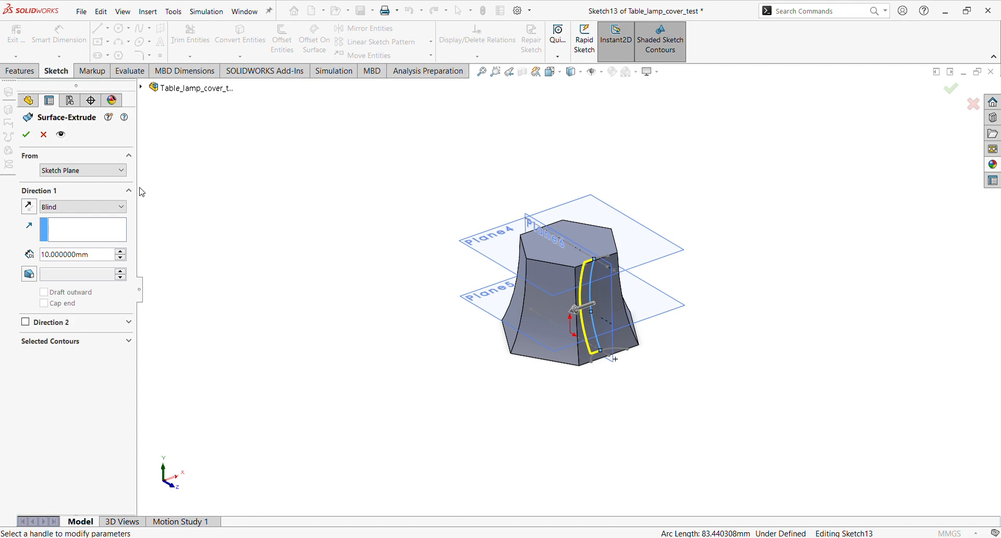
click(43, 133)
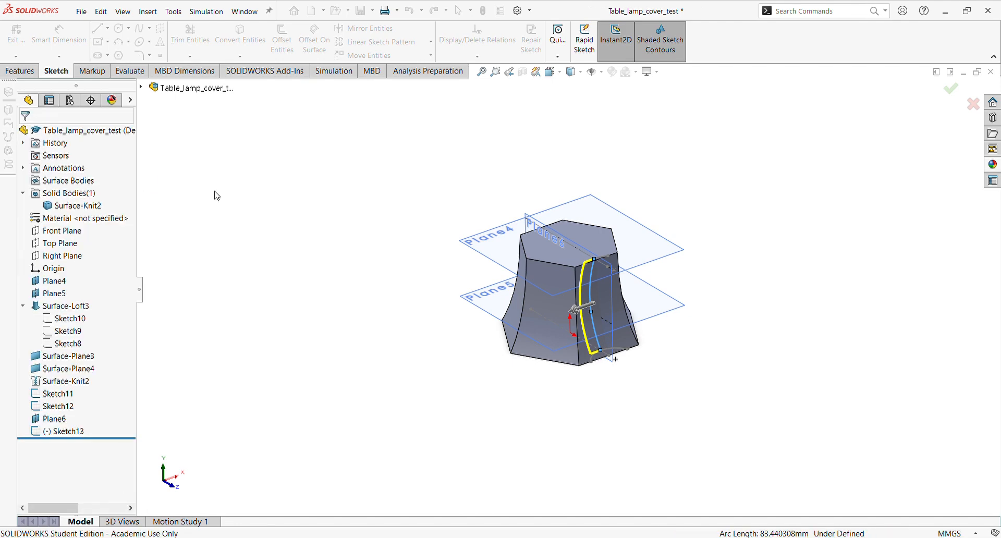
middle_drag(576, 284, 587, 253)
scroll(661, 301, down, 2)
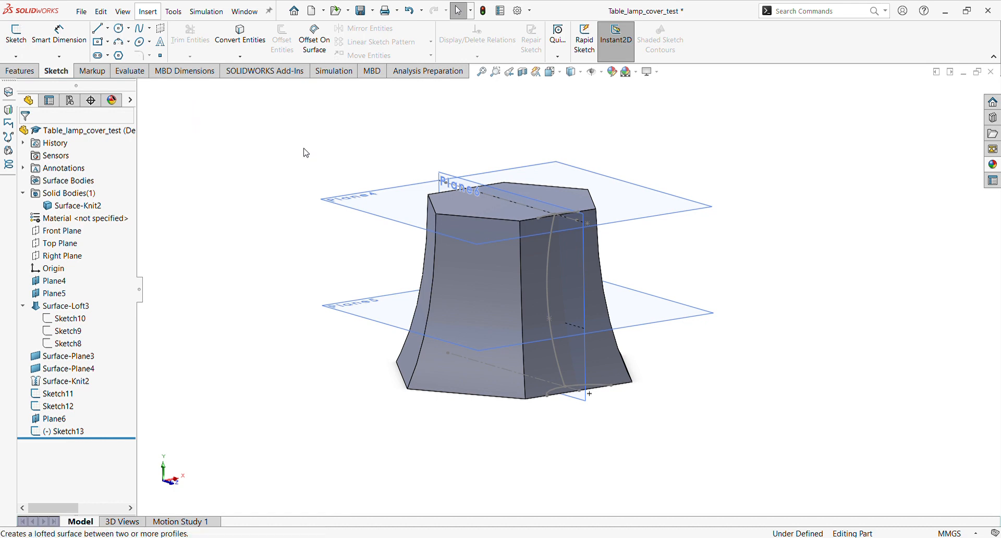
Step: Replace the wrongly picked edge with the top arc sketch and add the base arc sketch as the surface loft's profiles
click(569, 213)
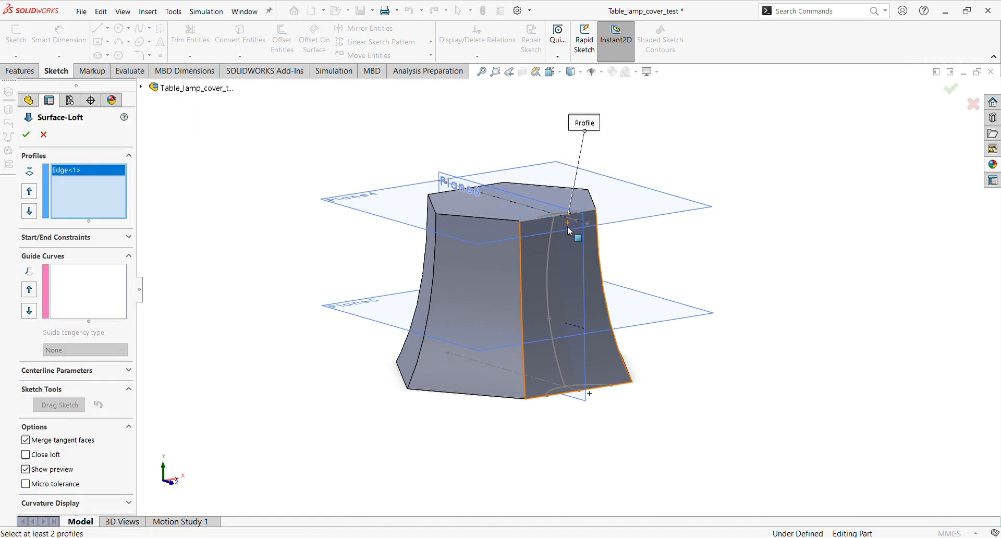
scroll(527, 228, up, 2)
middle_drag(527, 229, 548, 286)
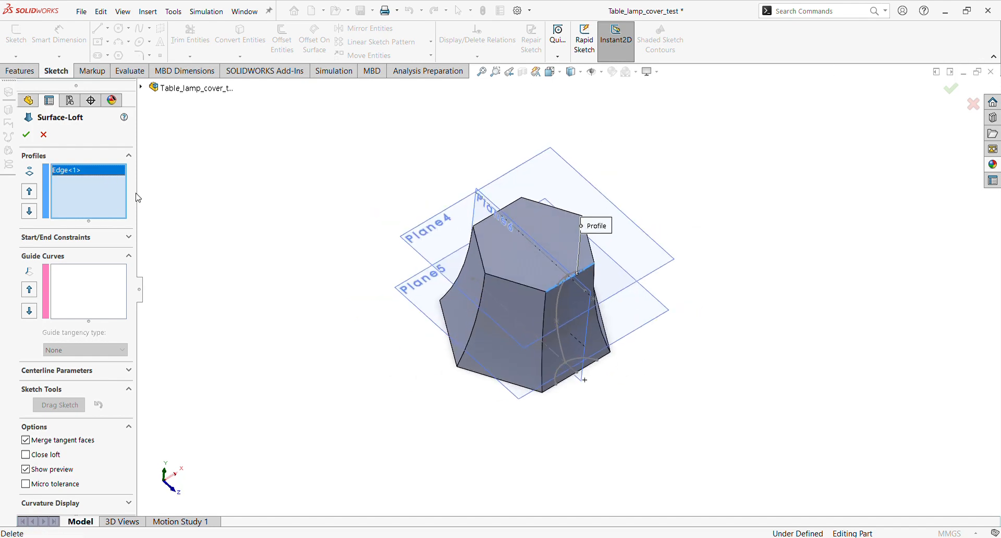
key(Delete)
scroll(576, 275, down, 5)
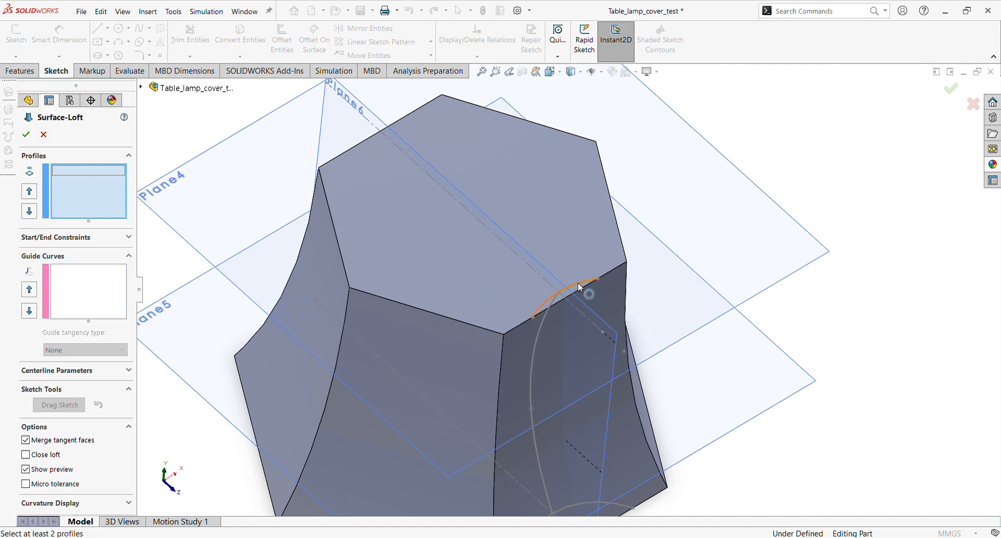
click(577, 276)
scroll(577, 271, up, 3)
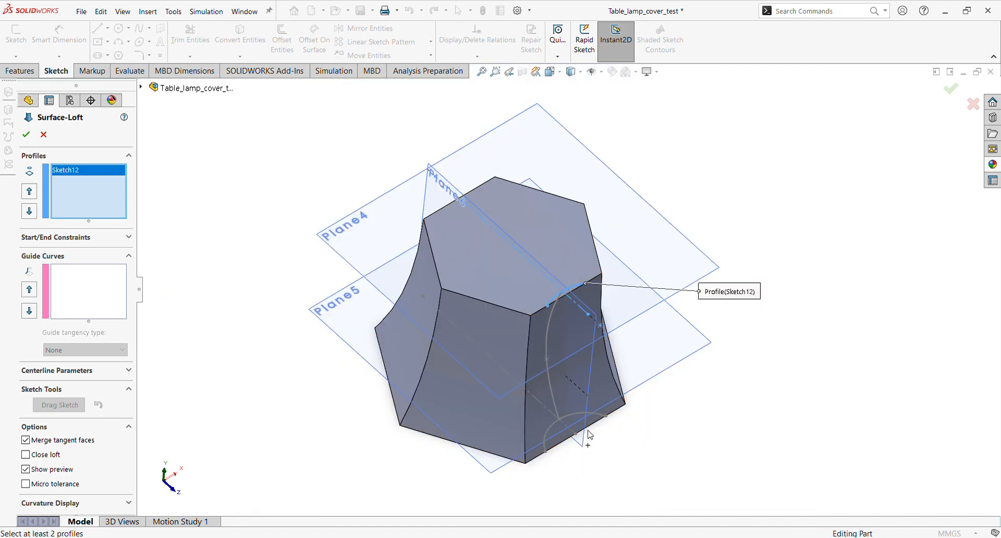
click(576, 418)
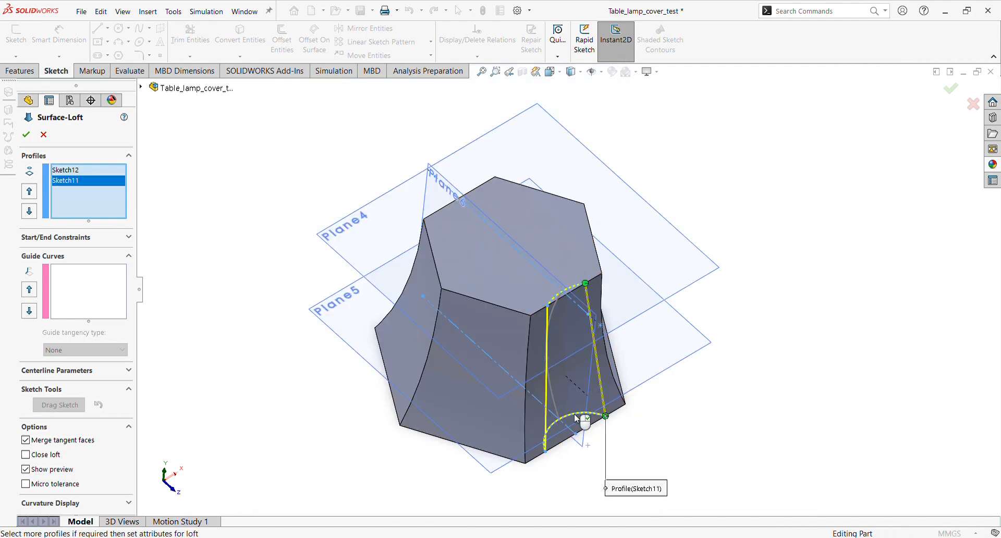
Step: Add the vertical spline sketch as the loft's guide curve and create the surface loft
click(65, 281)
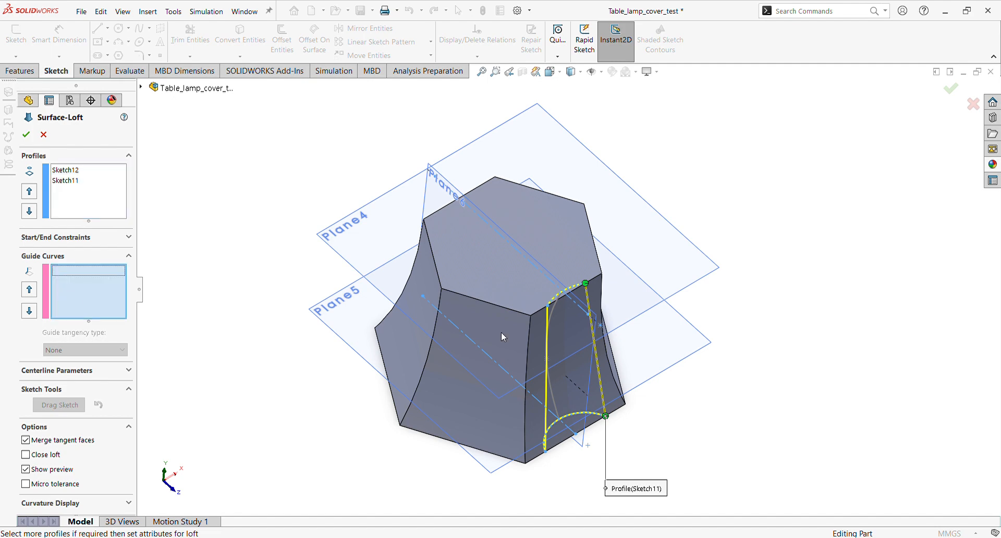
click(555, 307)
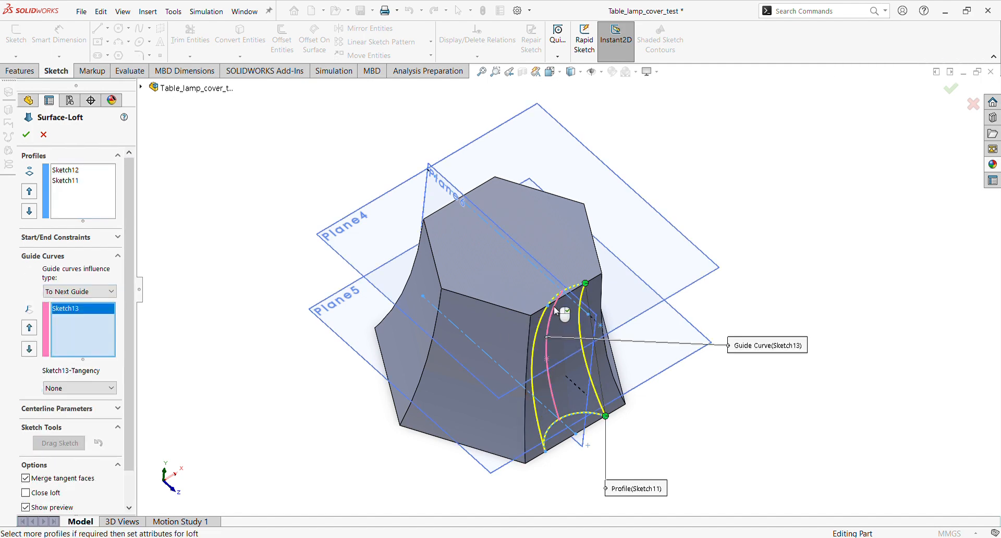
click(26, 134)
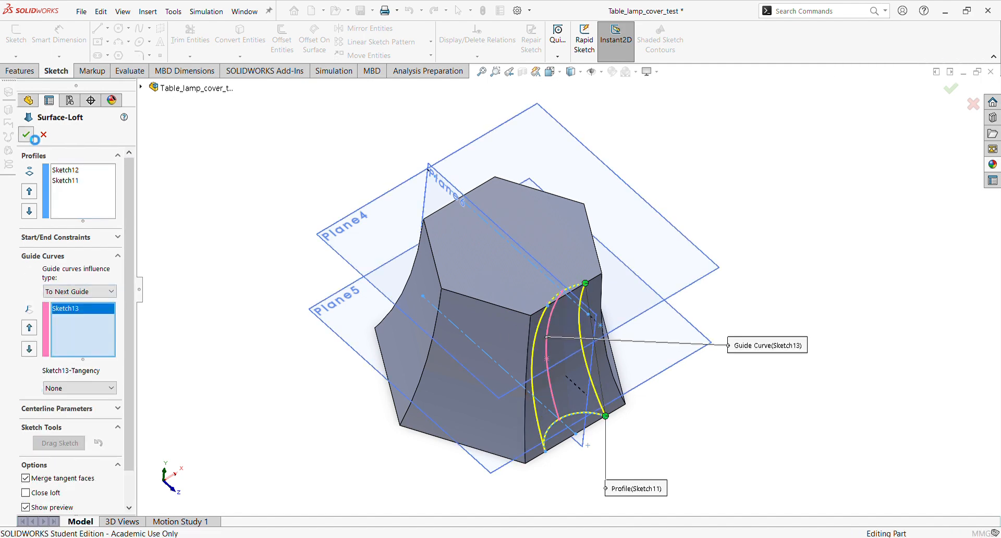
key(z)
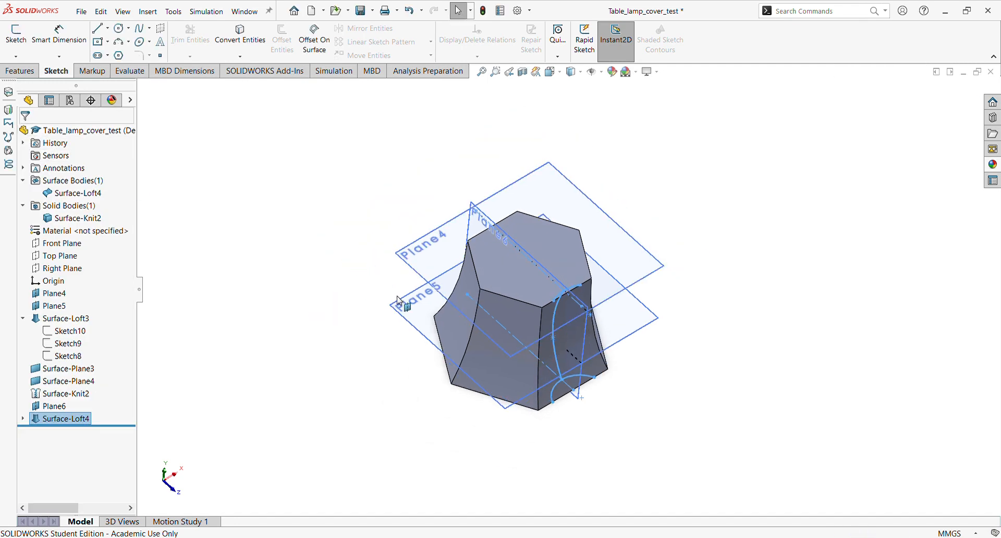
Step: Hide the knitted hexagonal solid body so only the new lofted surface remains in view
scroll(666, 358, down, 1)
middle_drag(599, 356, 576, 286)
scroll(576, 285, down, 1)
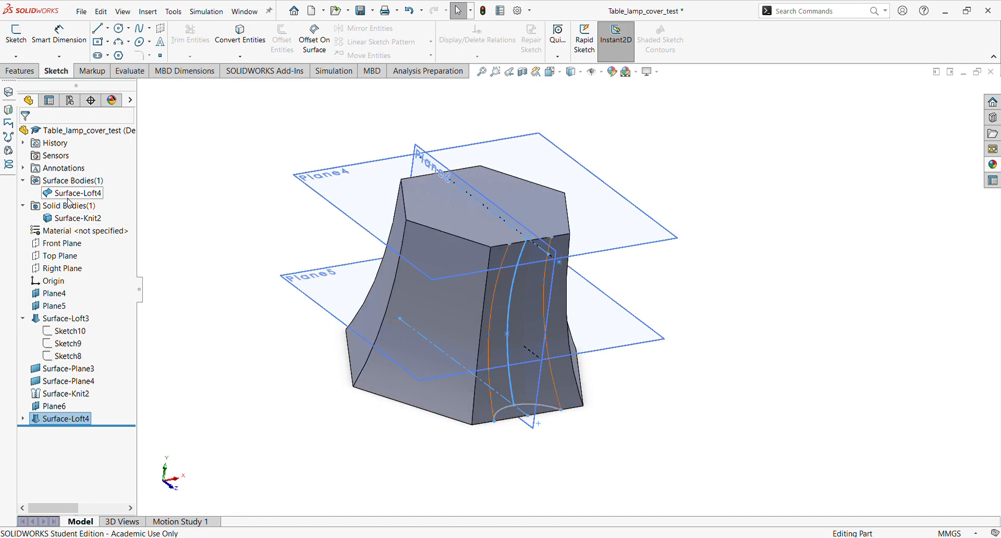
click(72, 219)
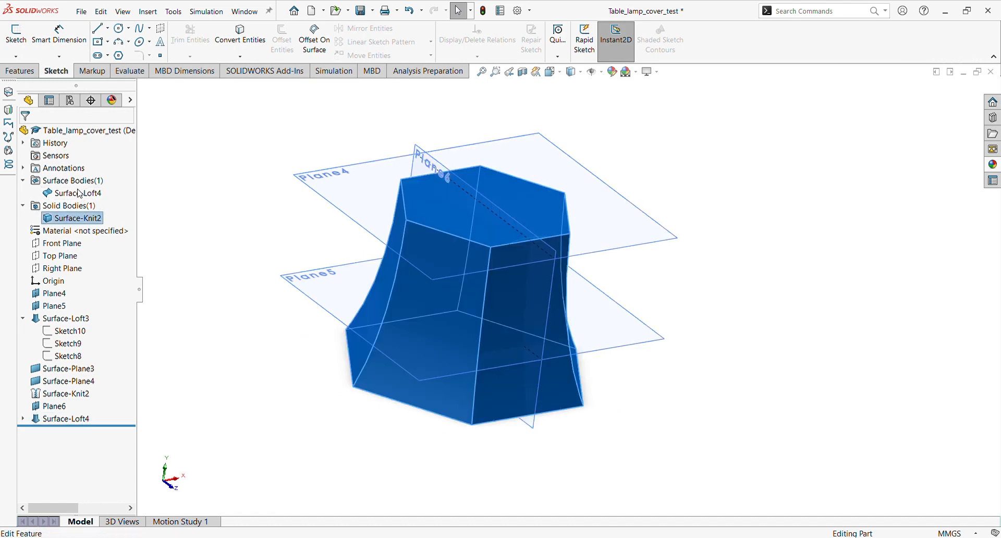
click(89, 209)
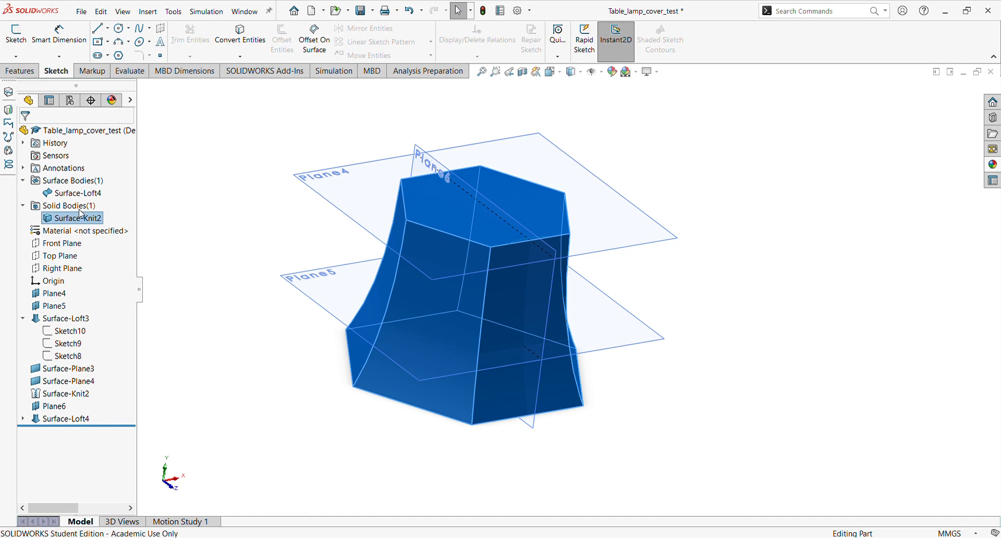
middle_drag(787, 252, 536, 290)
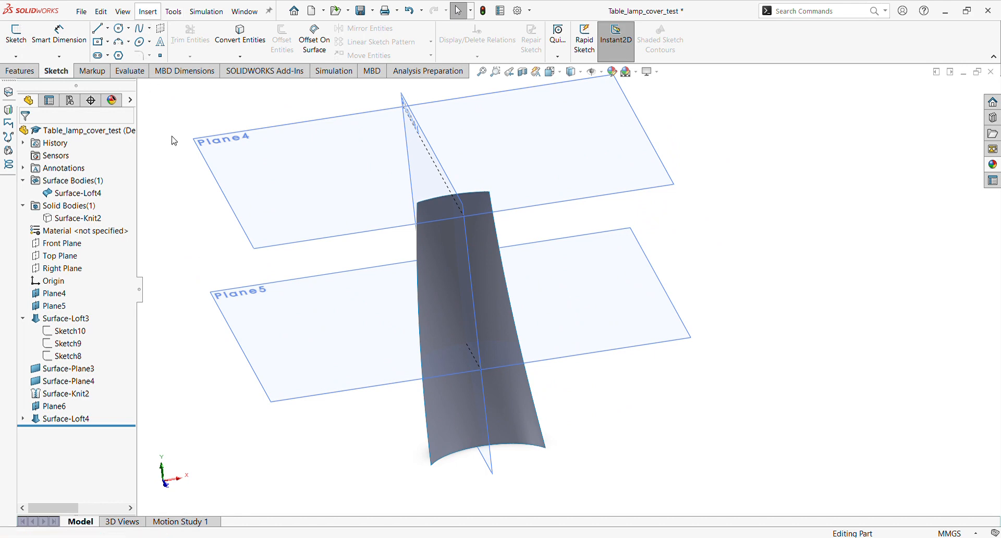
Step: Extend all four edges of the lofted surface by a distance of 10 mm with the Linear extension type
click(313, 351)
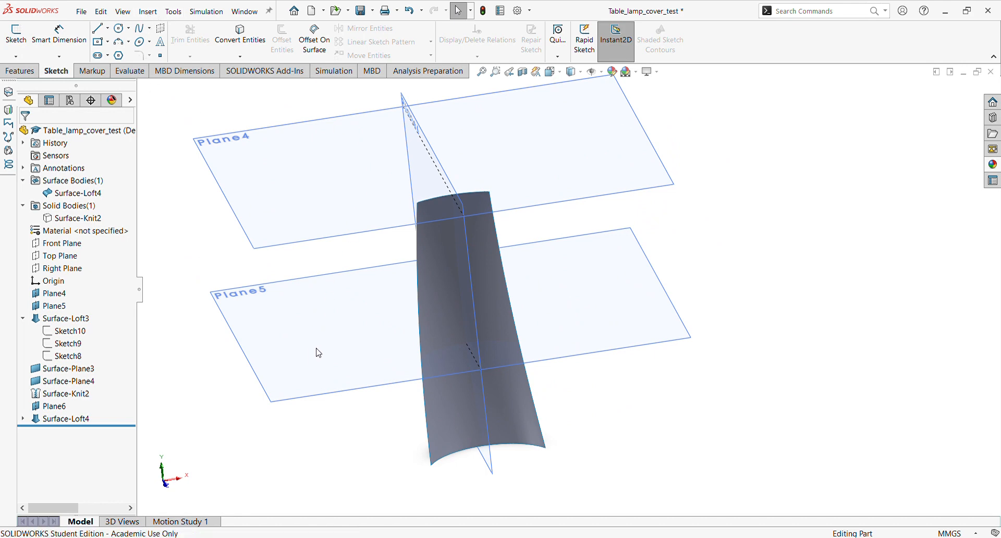
click(499, 240)
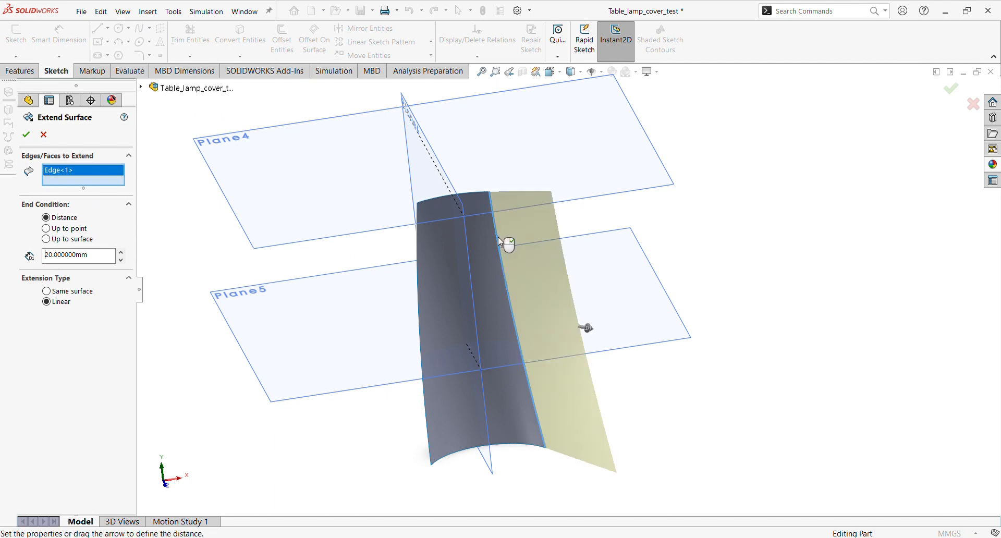
click(469, 193)
click(416, 263)
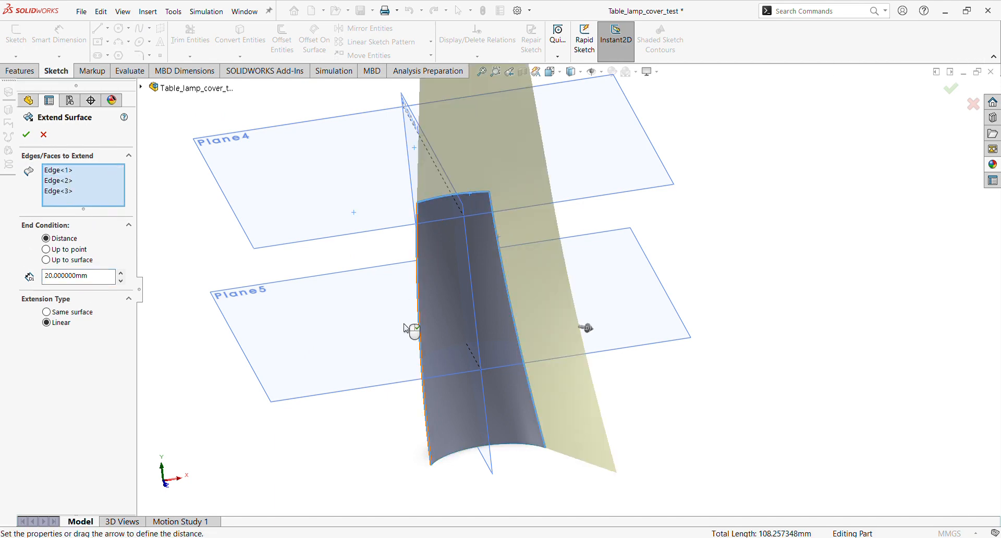
click(499, 446)
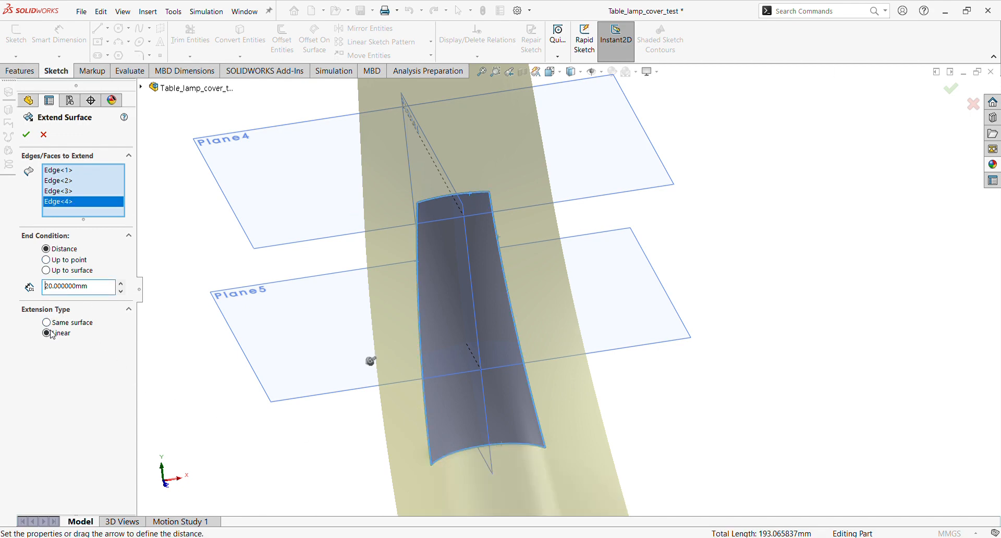
scroll(570, 292, up, 5)
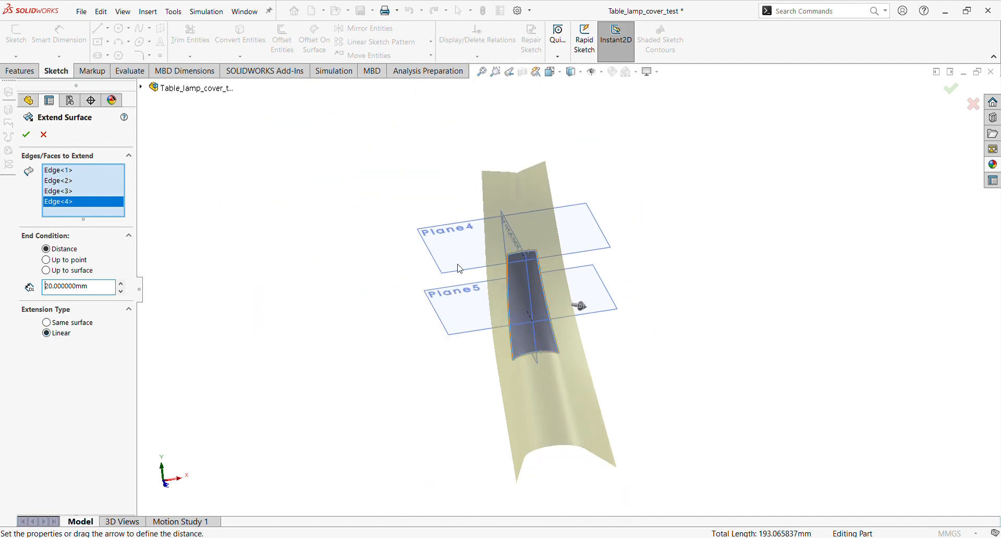
click(104, 295)
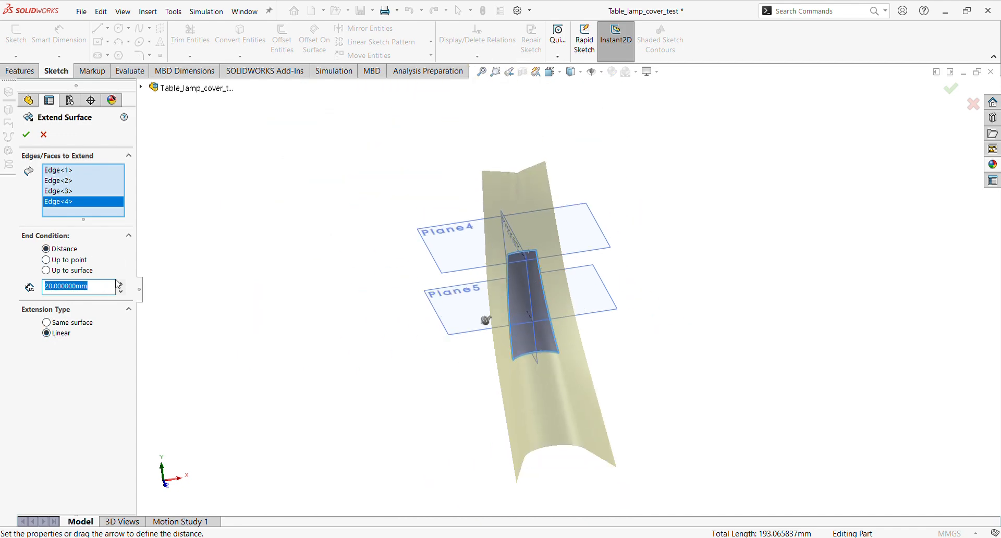
text(10)
key(Return)
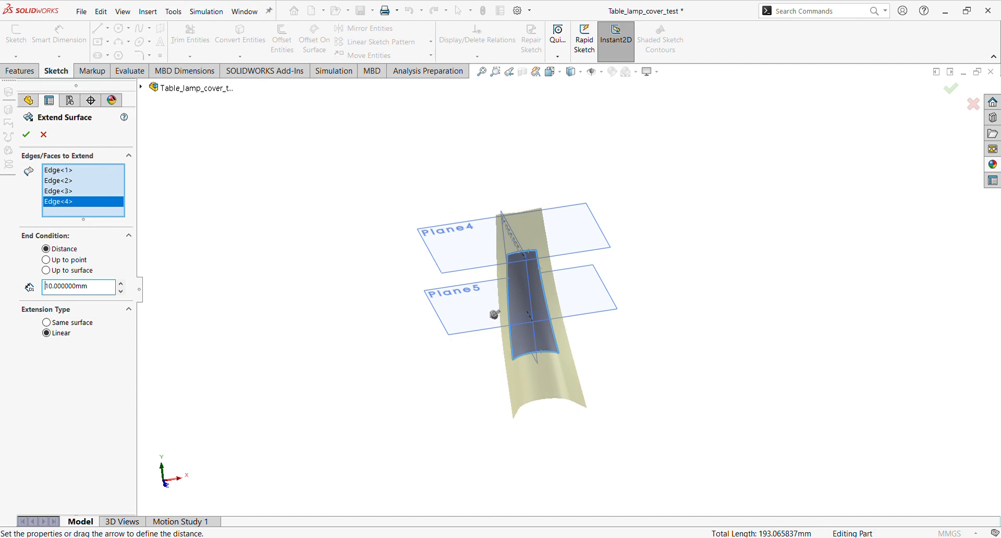
click(26, 134)
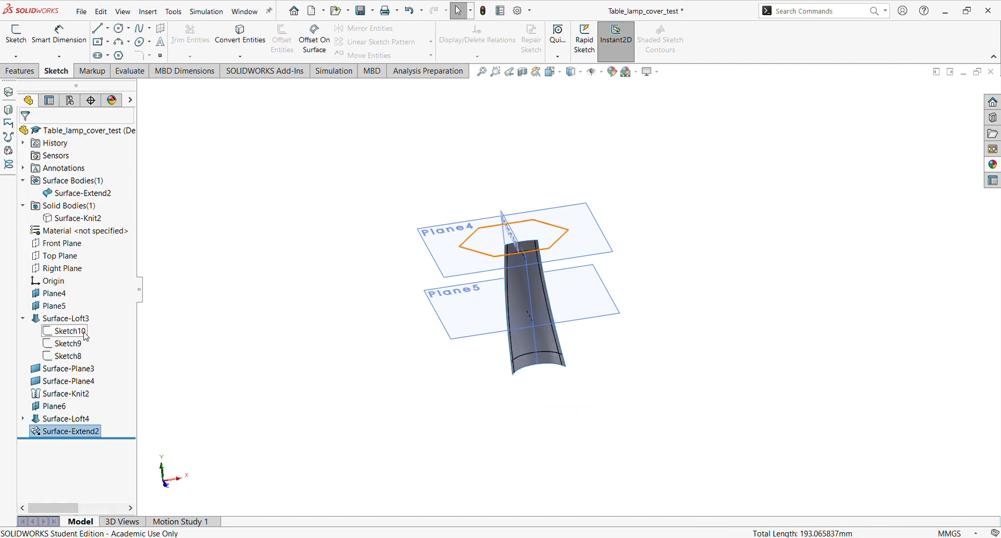
Step: Show the knitted hexagonal solid body again and inspect how far the extended surface reaches past it
click(57, 218)
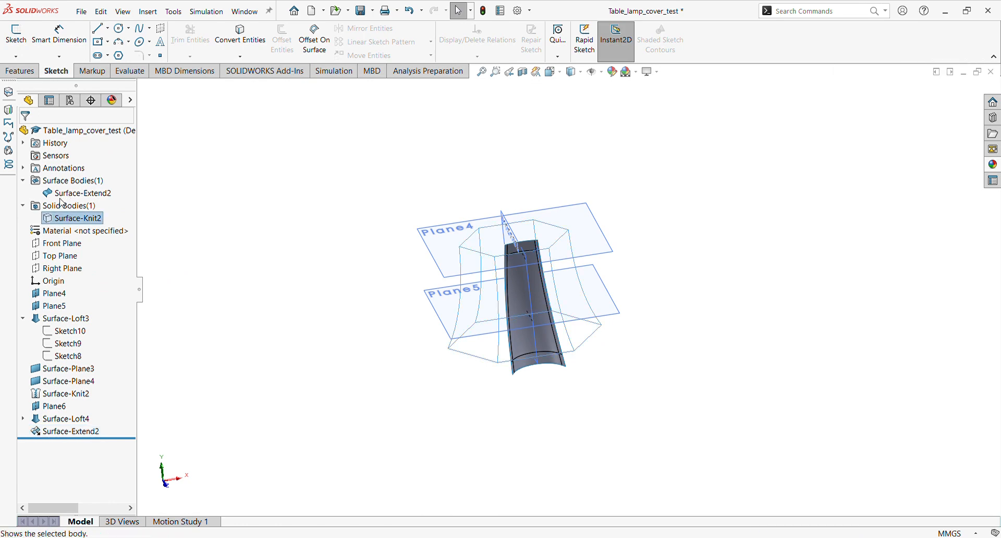
click(63, 201)
click(663, 327)
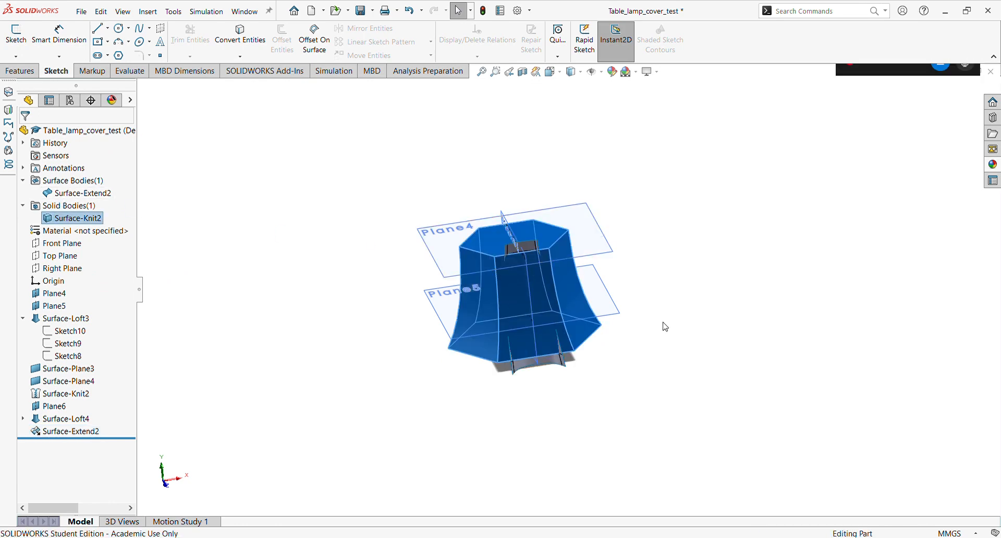
scroll(612, 326, down, 2)
mouse_move(587, 323)
middle_down()
mouse_move(586, 356)
mouse_move(581, 329)
middle_up()
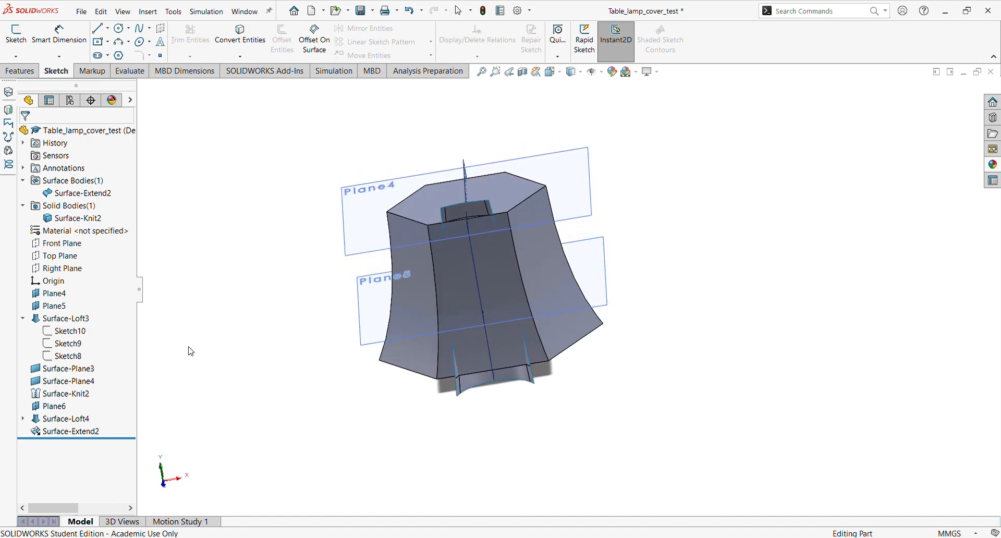
Step: Edit the surface extension and set its distance to 20 mm
click(65, 431)
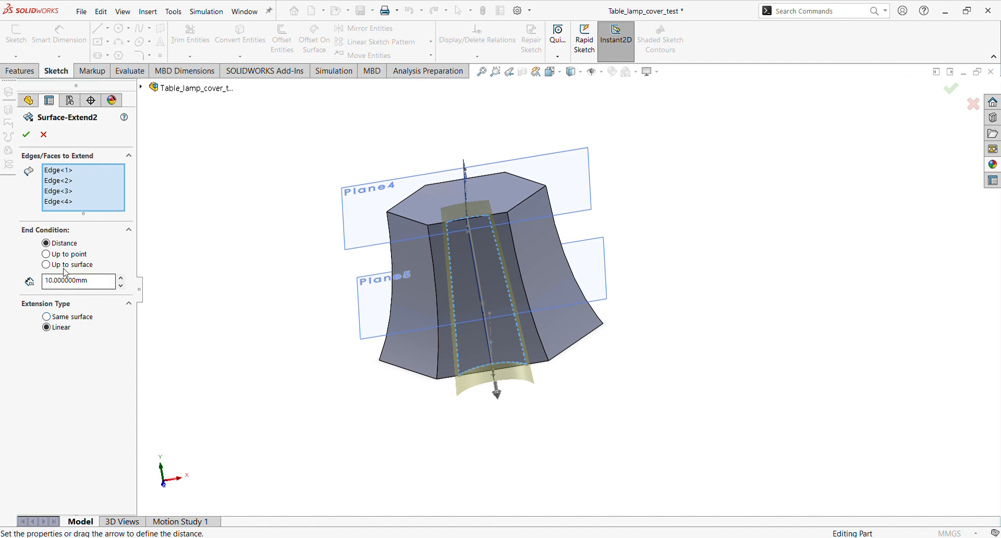
click(121, 278)
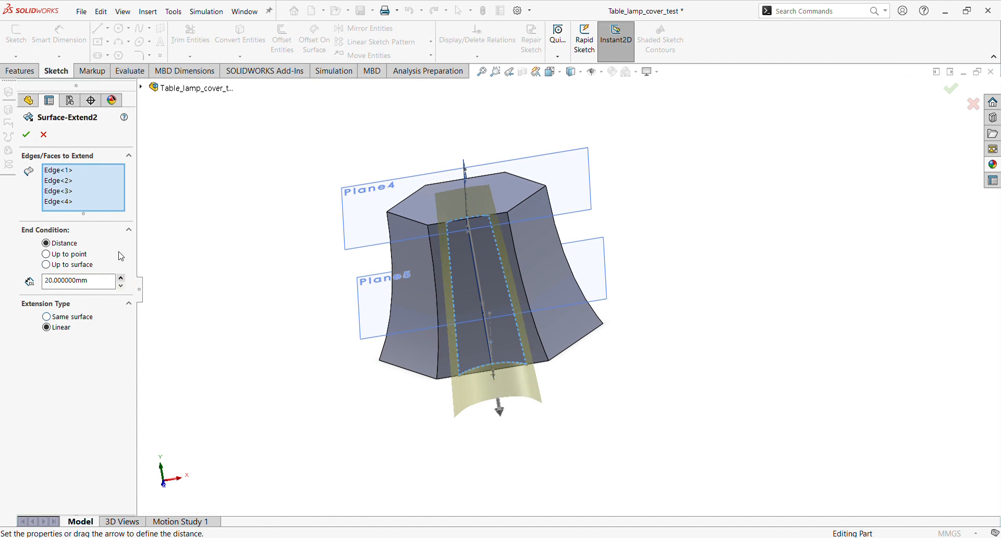
click(26, 134)
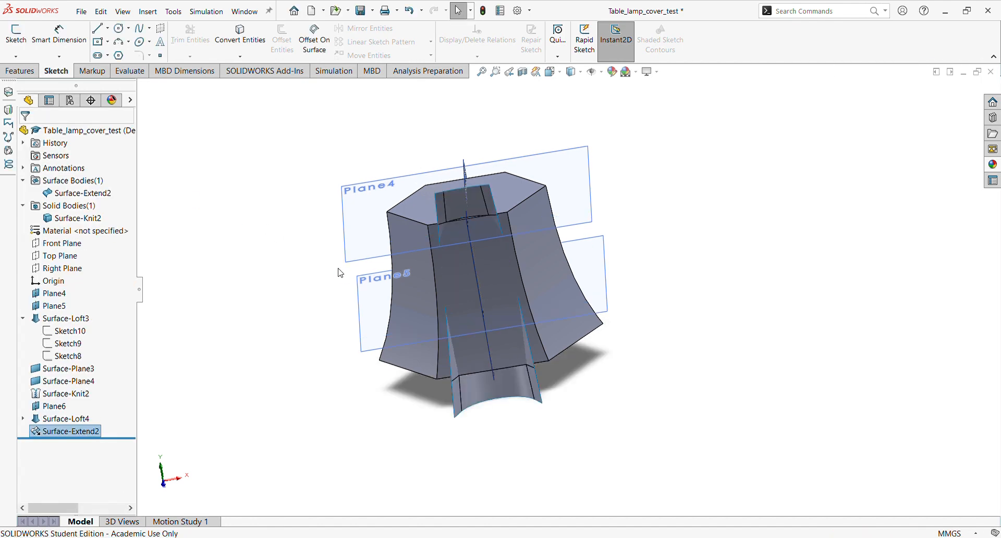
Step: Edit the surface extension and set its distance to 30 mm
click(78, 432)
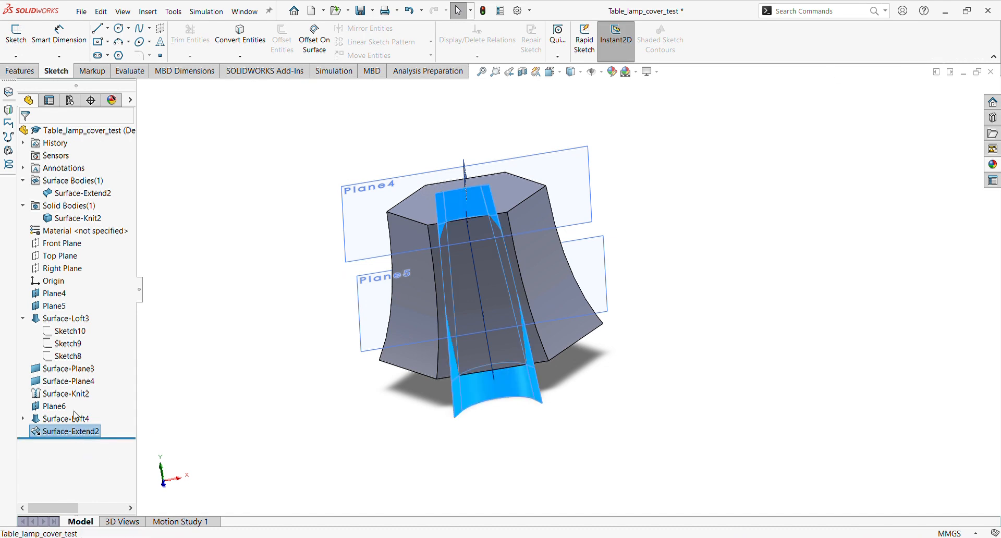
click(82, 318)
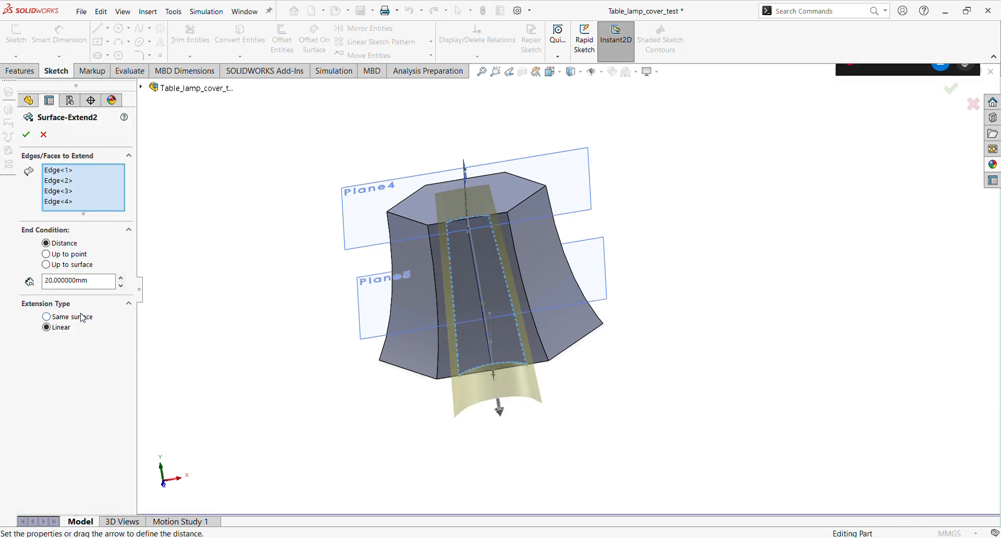
click(121, 279)
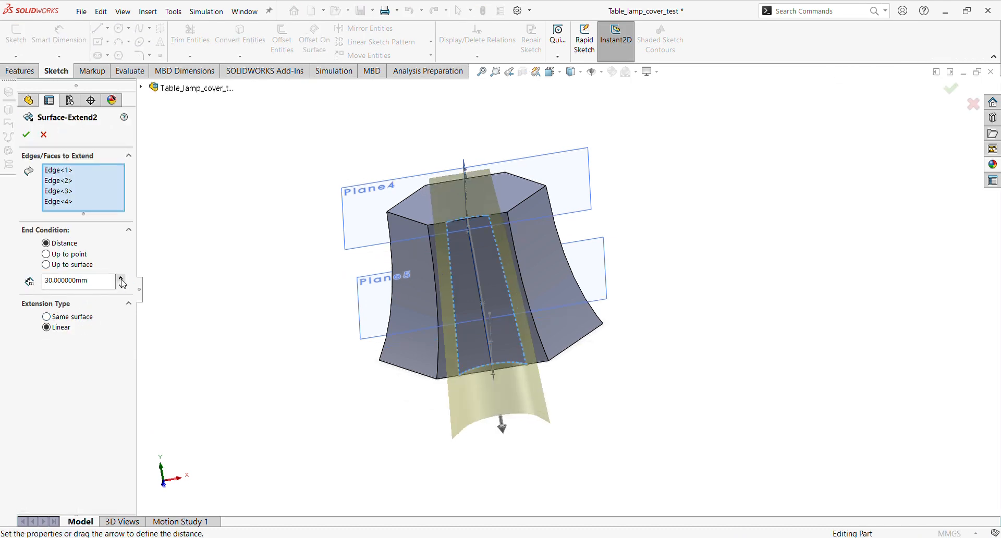
click(26, 134)
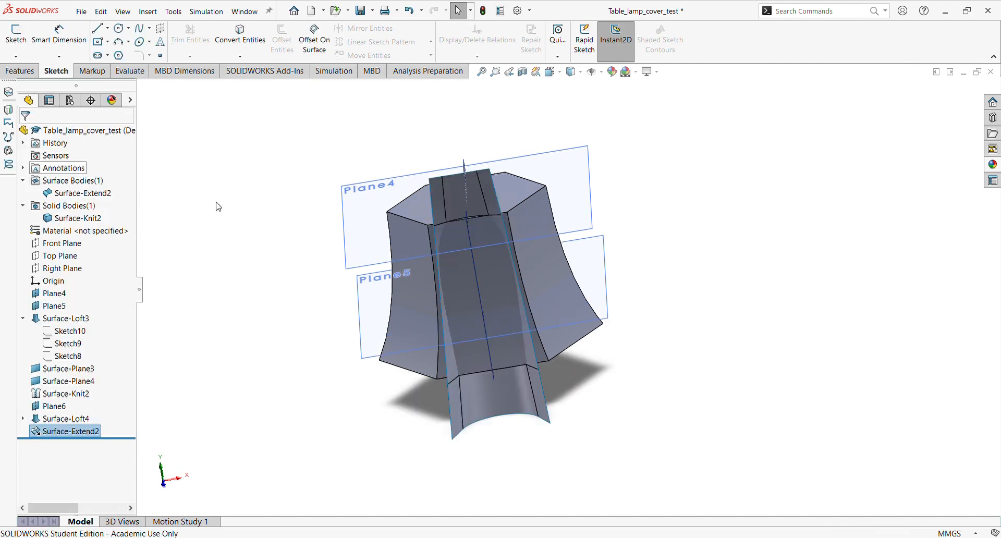
Step: Cut the hexagonal solid with the extended surface, flipping the cut direction
middle_drag(521, 314, 500, 229)
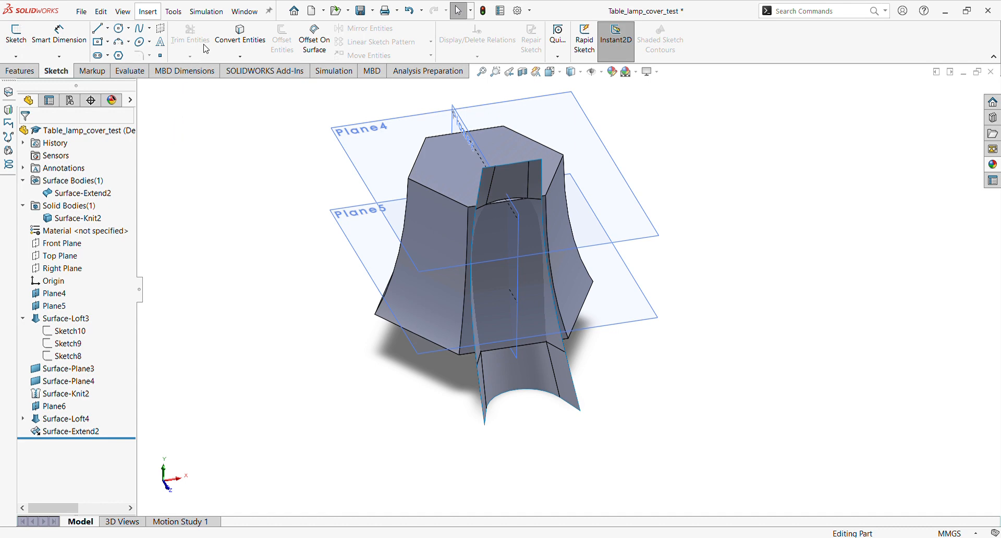
click(307, 121)
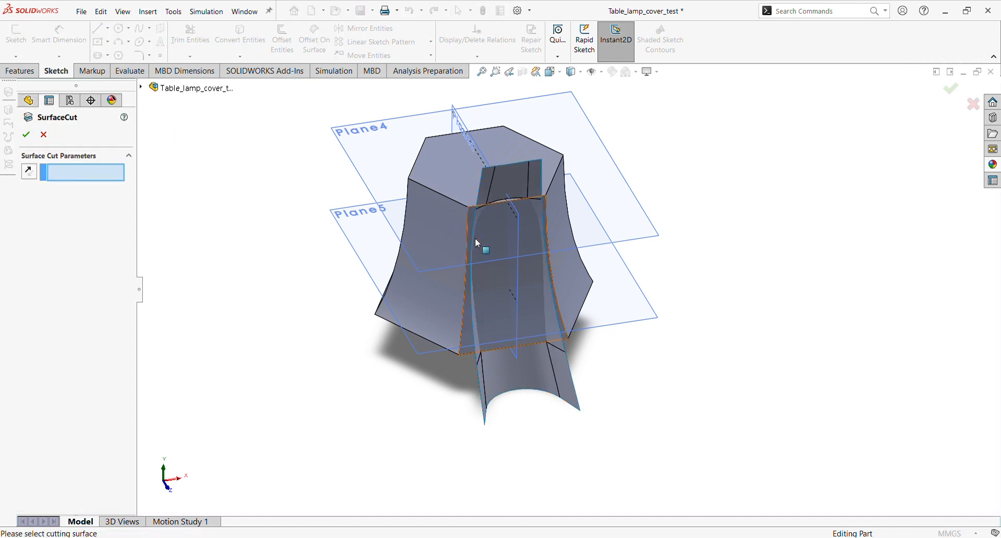
click(511, 176)
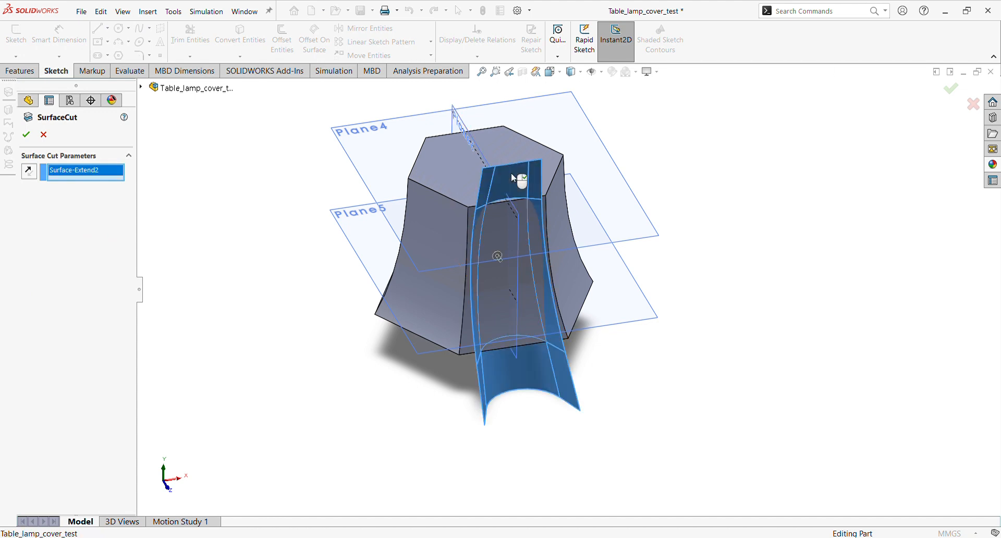
click(36, 176)
click(25, 136)
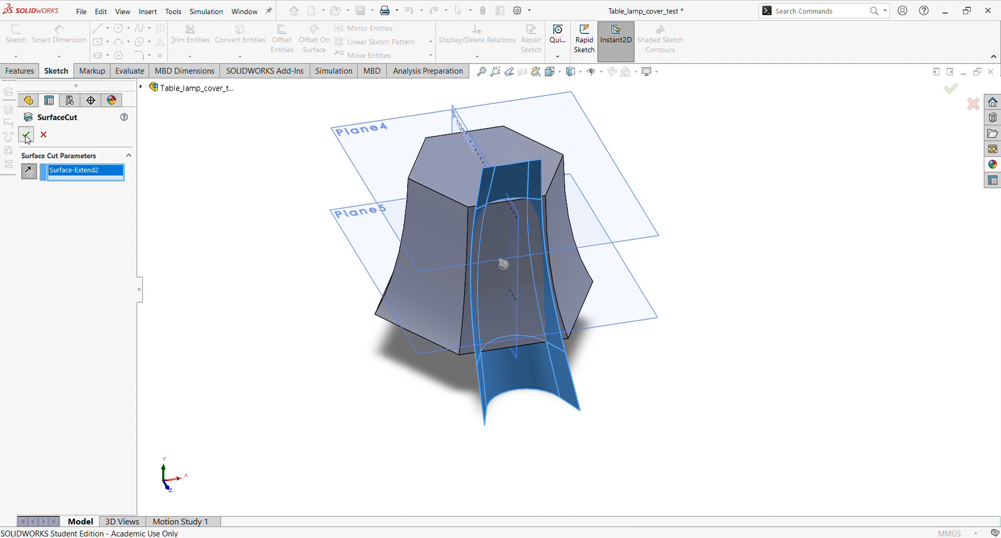
Step: Hide the extended surface body so only the cut hexagonal solid remains displayed
click(219, 191)
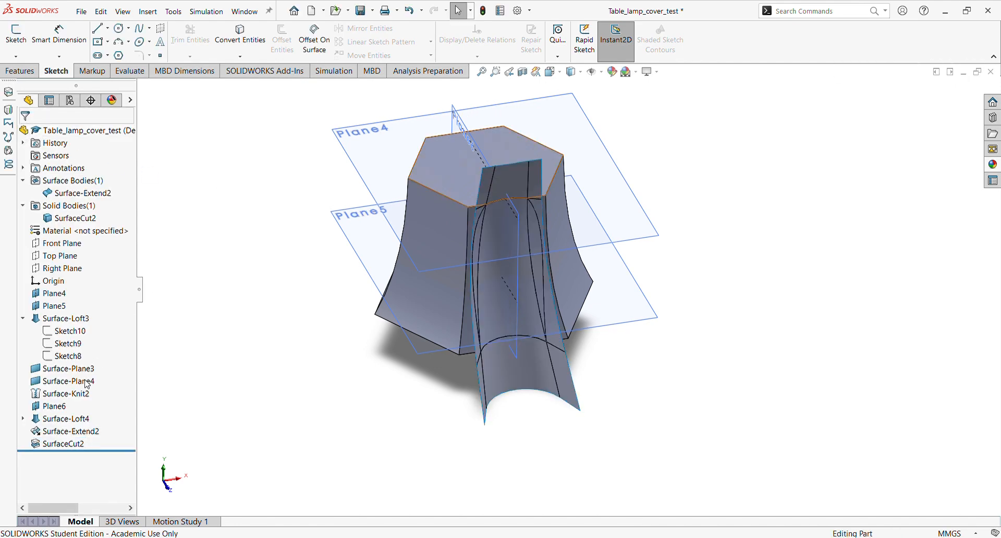
click(73, 191)
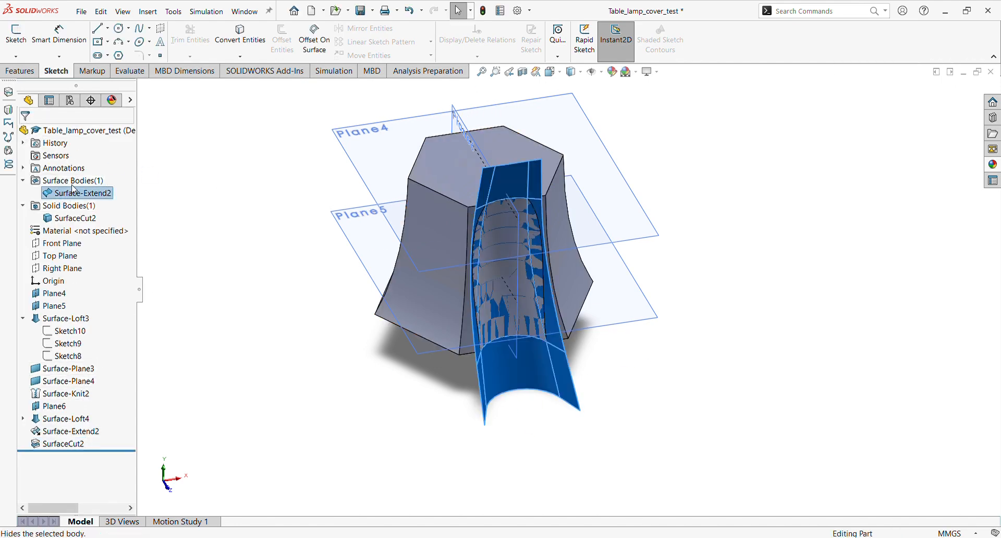
click(73, 183)
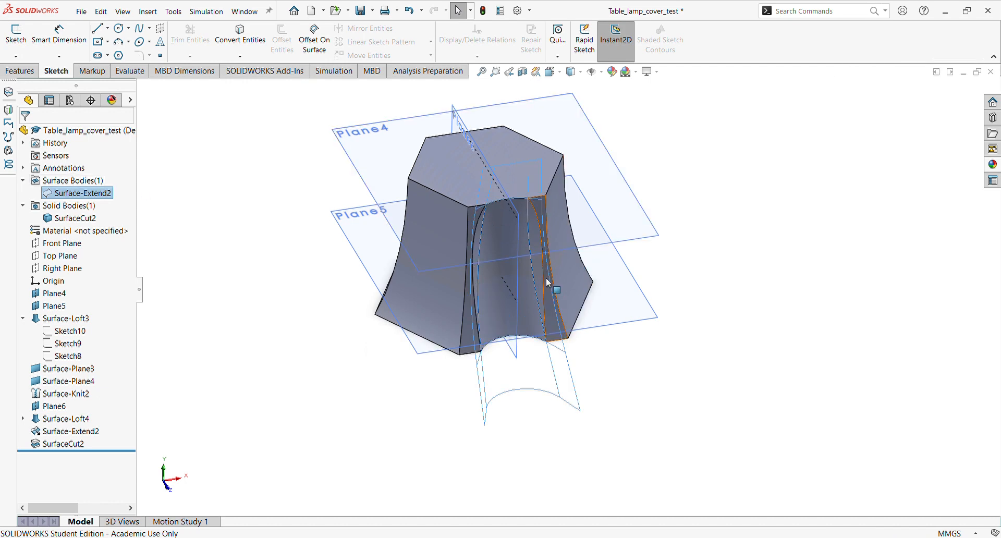
middle_drag(547, 312, 521, 297)
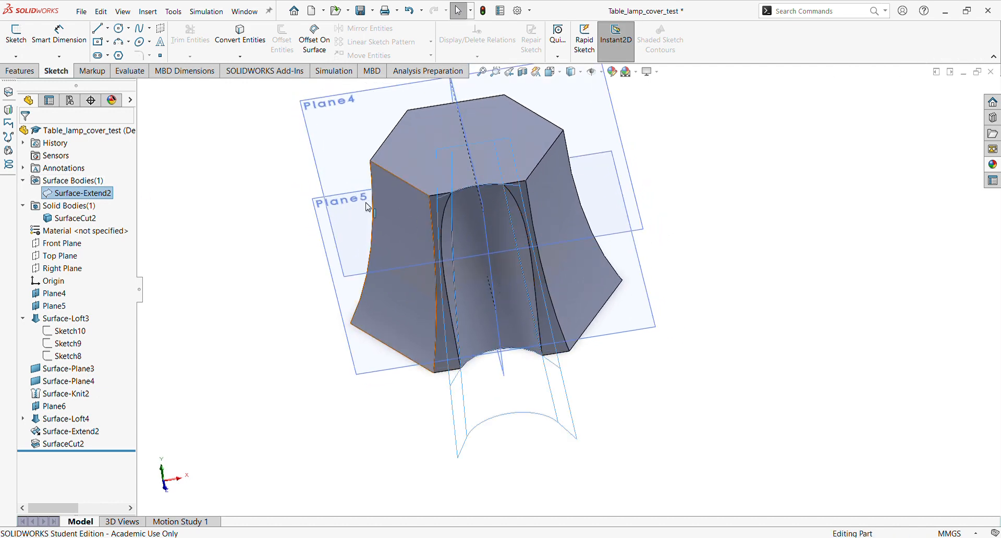
click(746, 243)
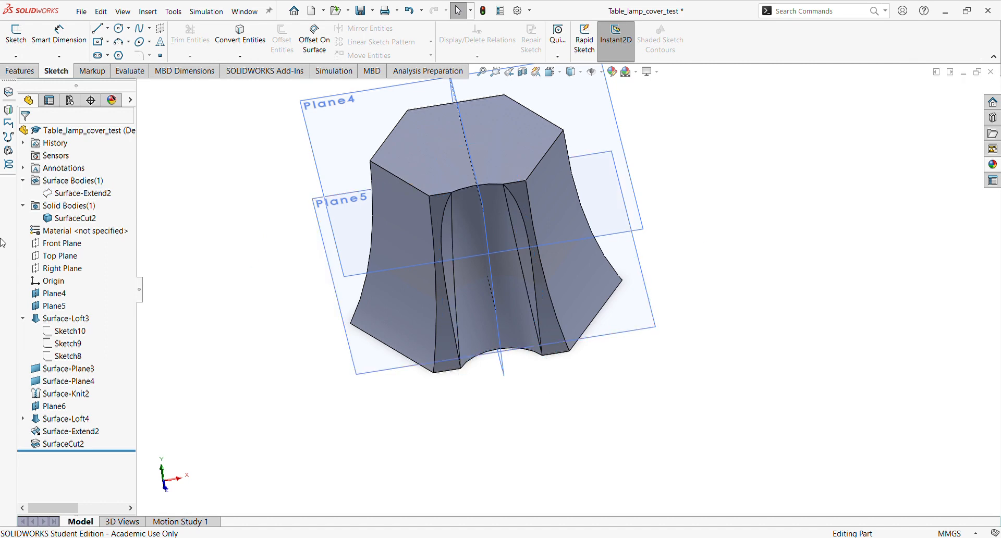
Step: Hide the reference planes Plane4 and Plane5 together
click(57, 294)
ctrl+click(60, 307)
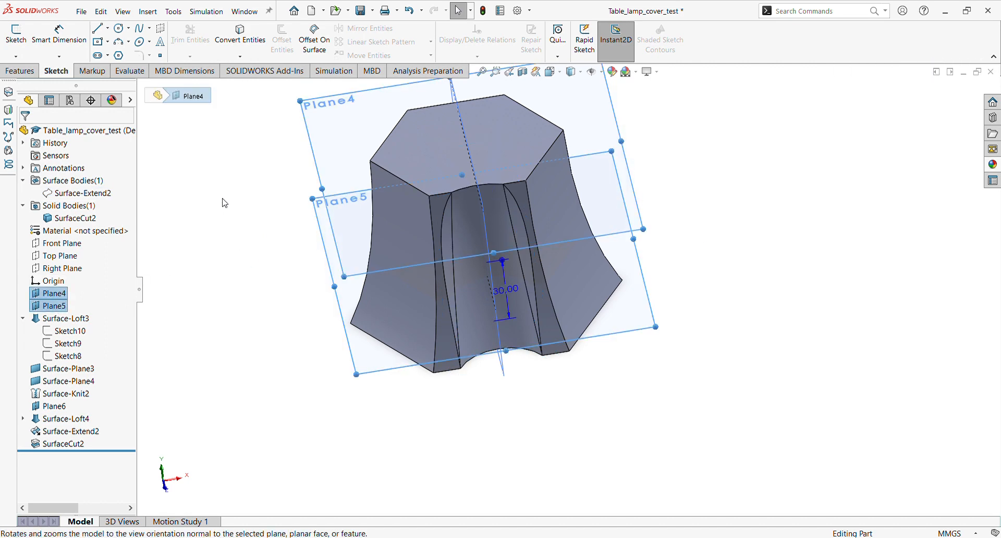
right_click(43, 295)
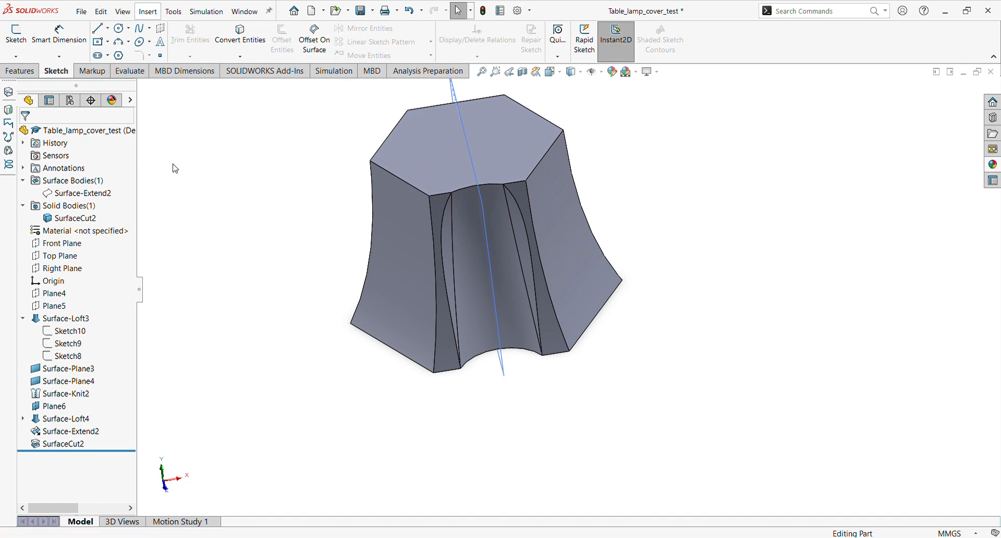
click(302, 132)
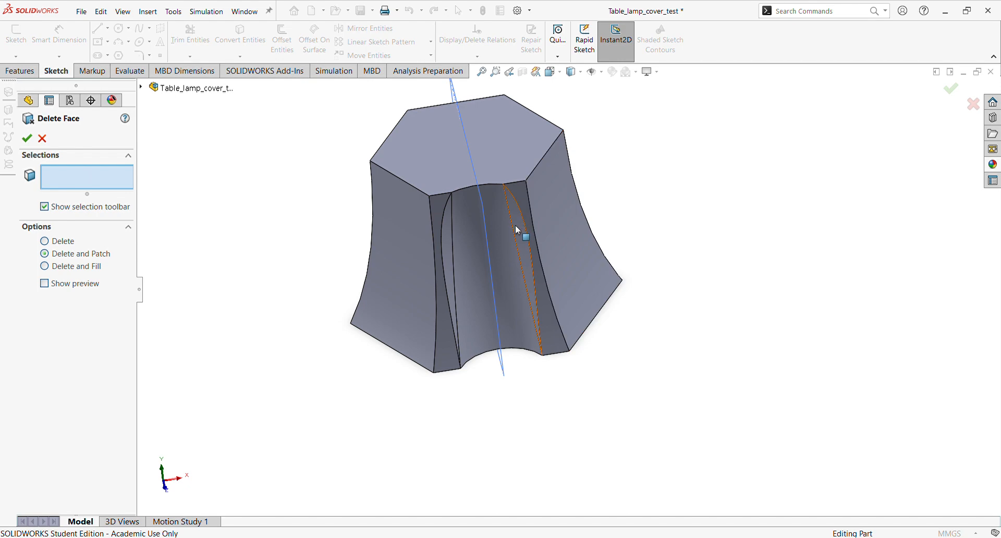
click(42, 139)
scroll(474, 201, up, 1)
middle_drag(474, 201, 494, 188)
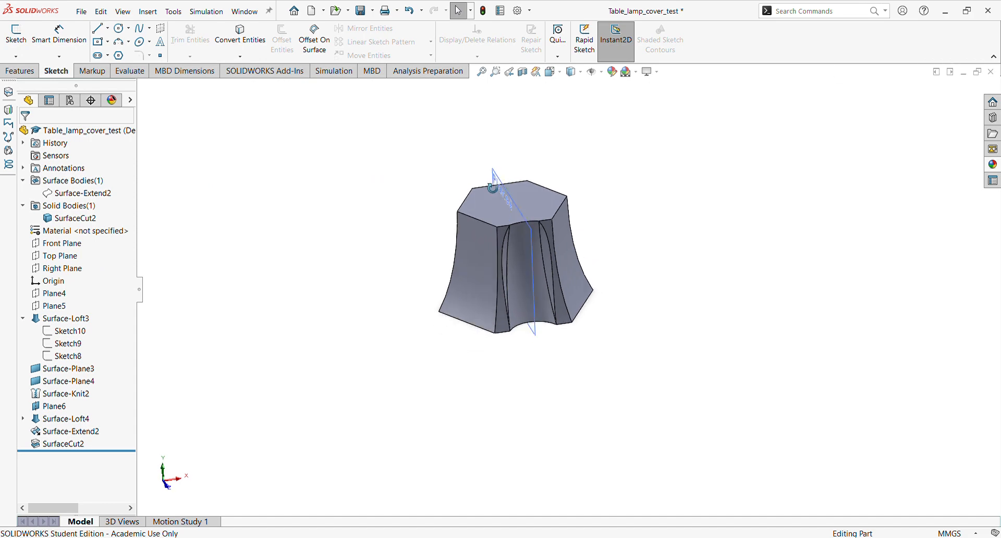
scroll(556, 303, down, 2)
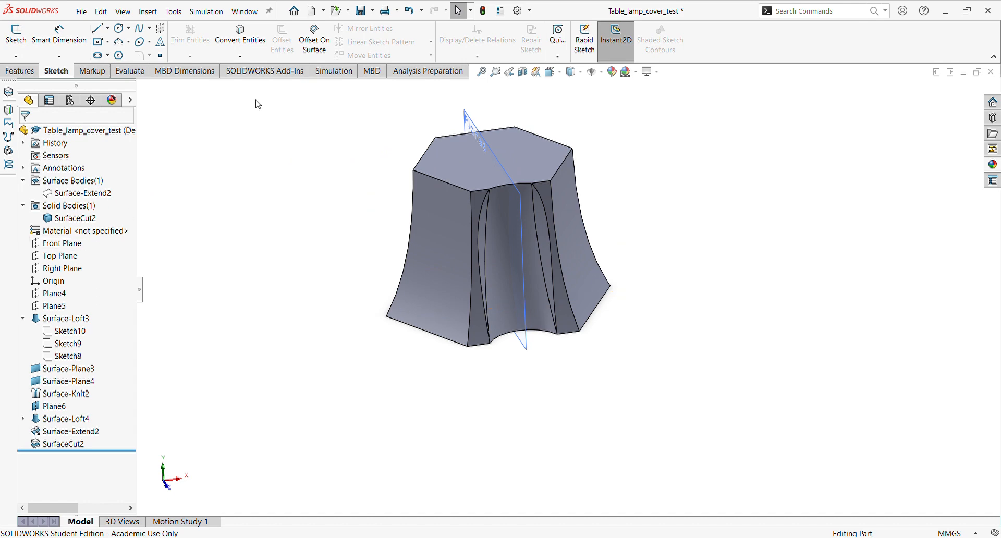
Step: Create a reference axis at the intersection of the Right Plane and the Front Plane
click(59, 268)
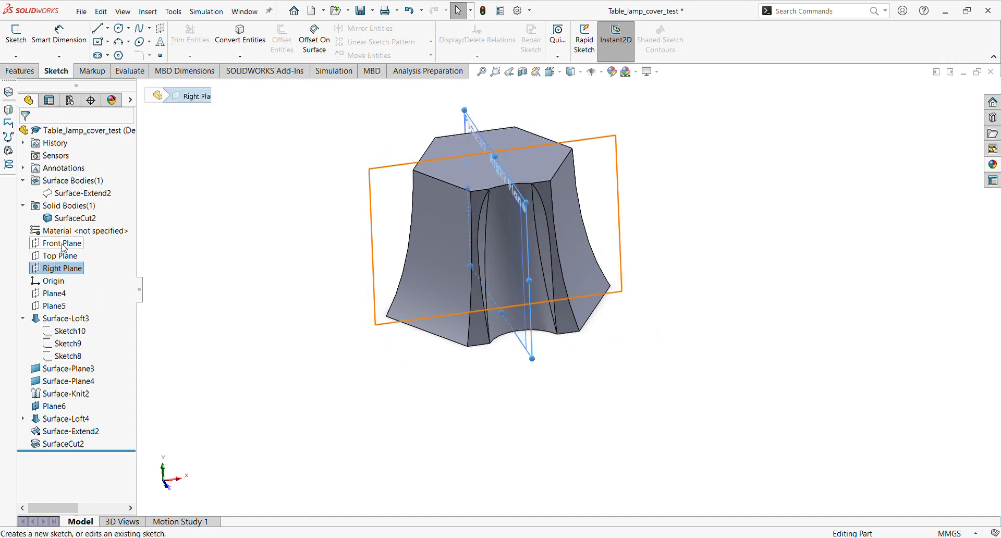
ctrl+click(61, 243)
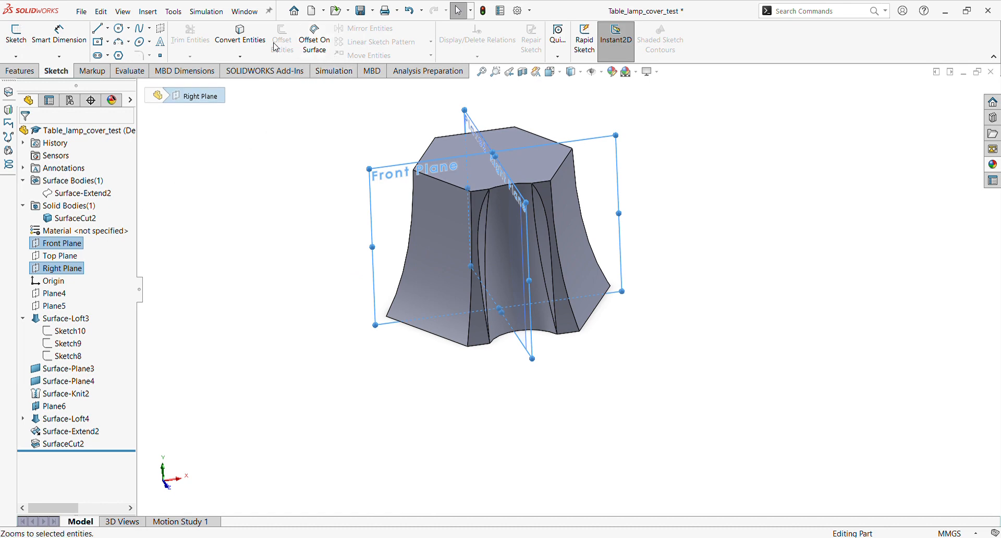
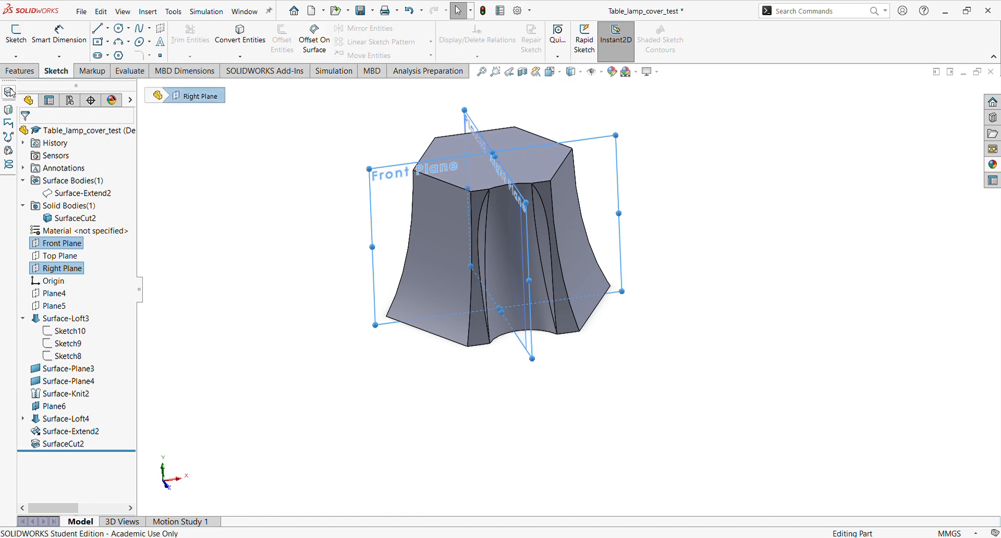
click(20, 71)
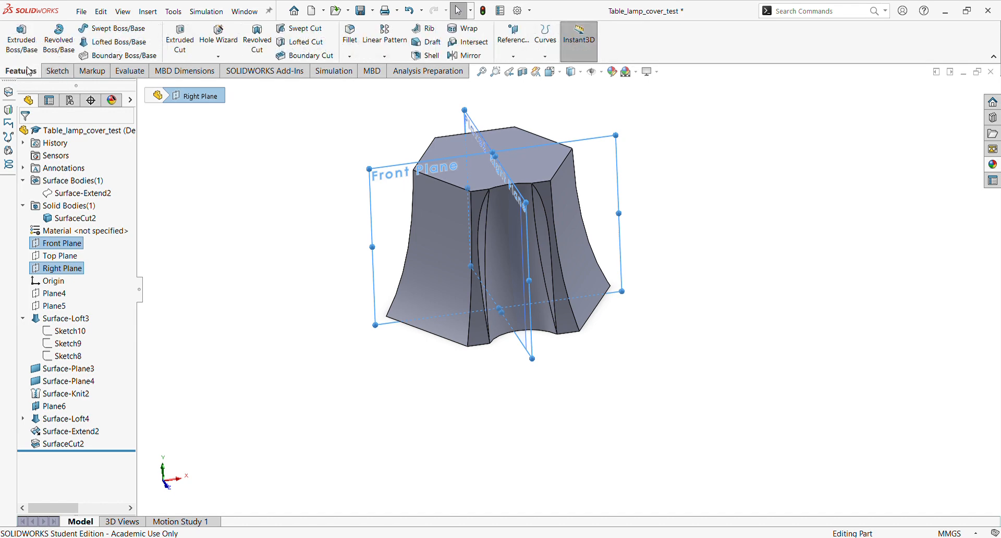
click(525, 56)
click(532, 86)
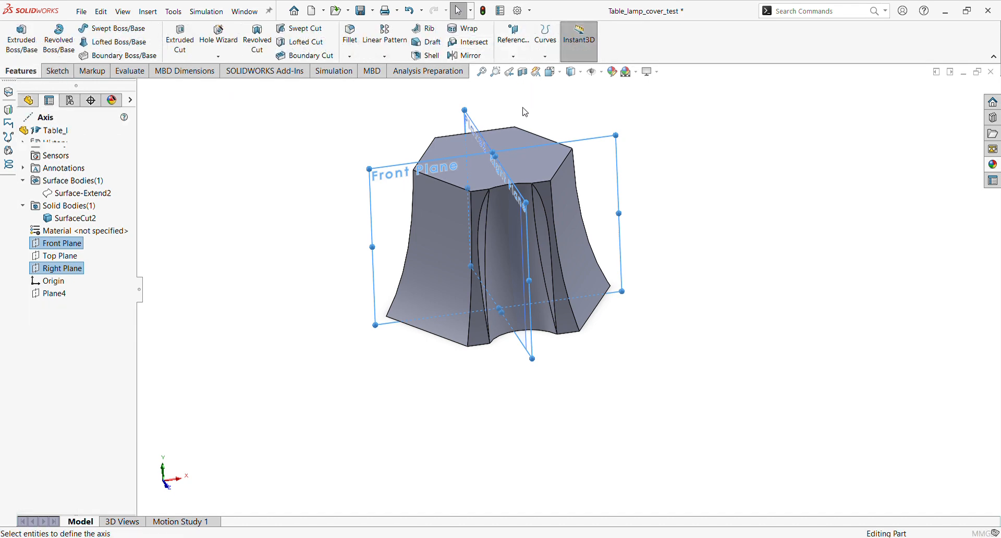
click(24, 135)
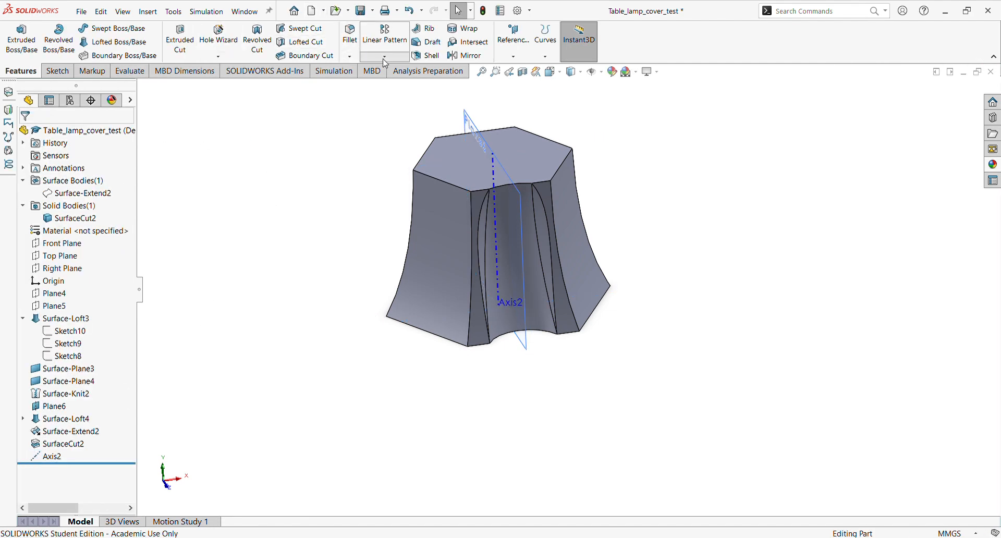
Step: Circular-pattern the surface cut around the central axis with 6 equally spaced instances over 360 degrees
click(407, 86)
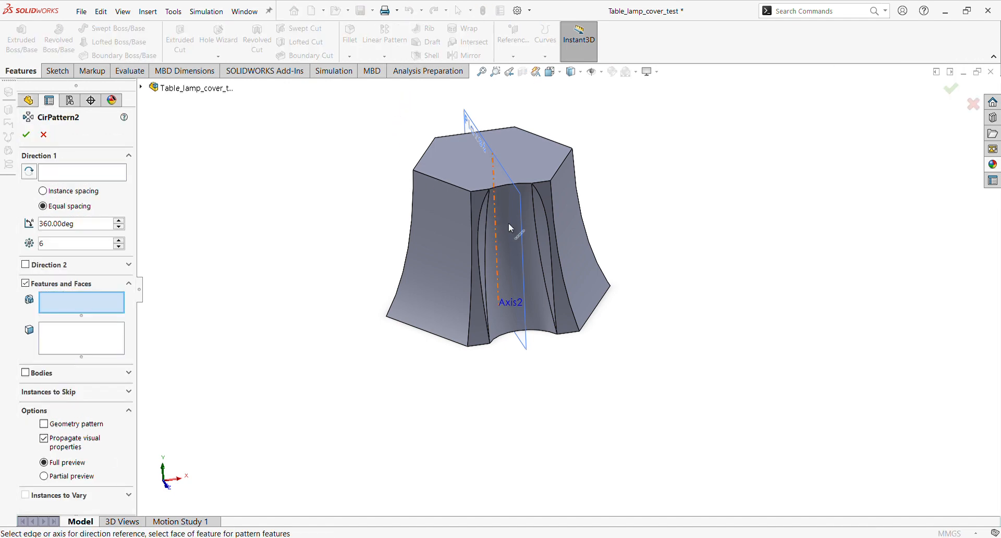
click(68, 177)
click(493, 183)
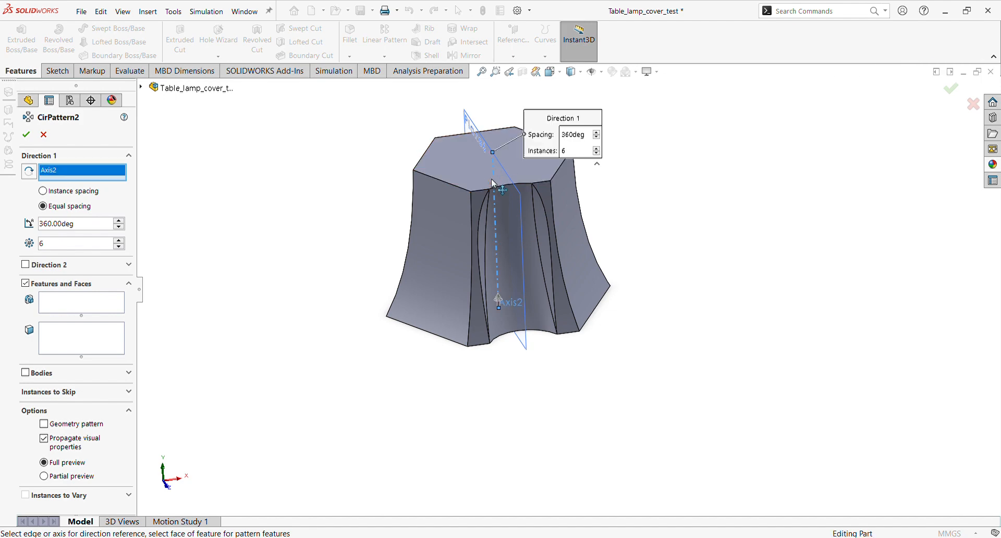
click(141, 88)
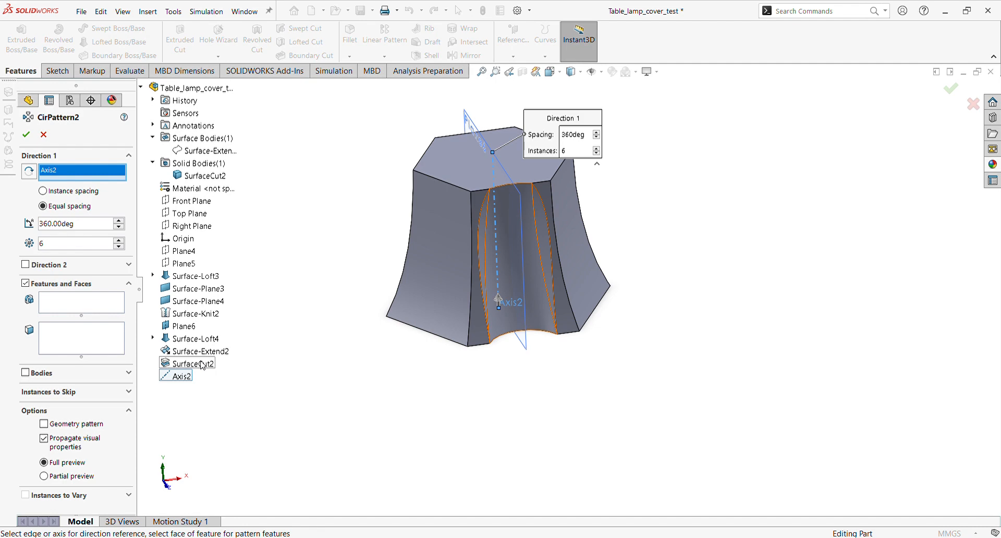
click(81, 310)
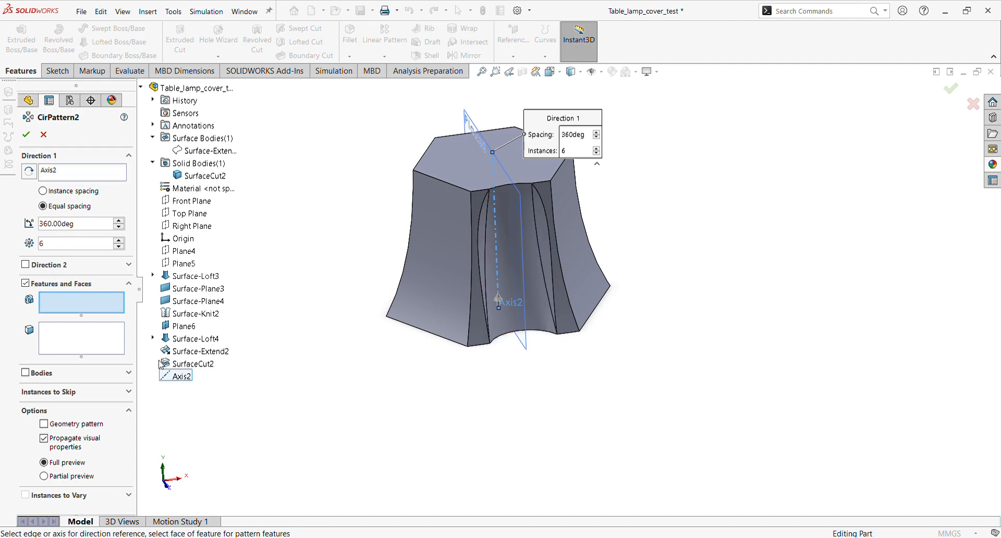
click(193, 365)
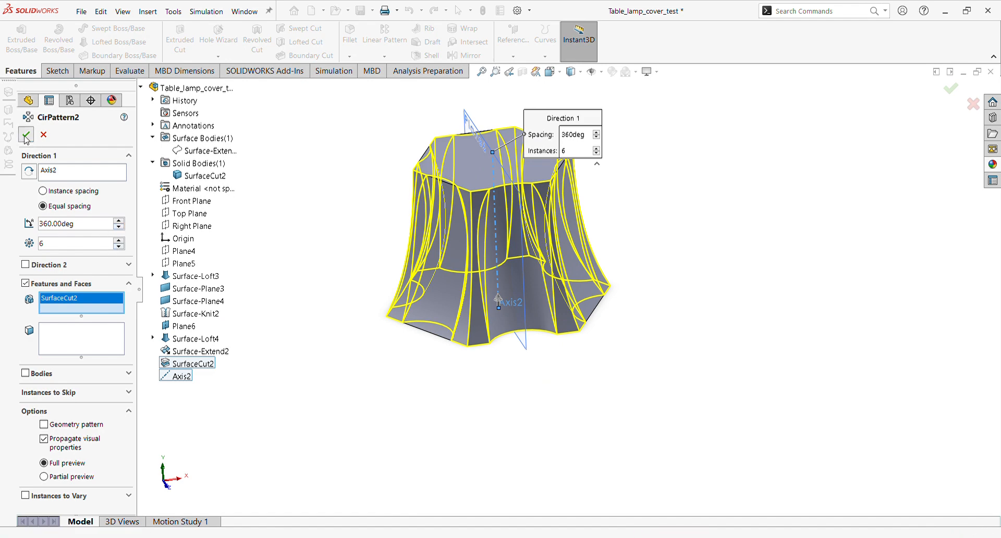
scroll(485, 252, down, 1)
middle_drag(486, 253, 462, 244)
scroll(461, 244, up, 2)
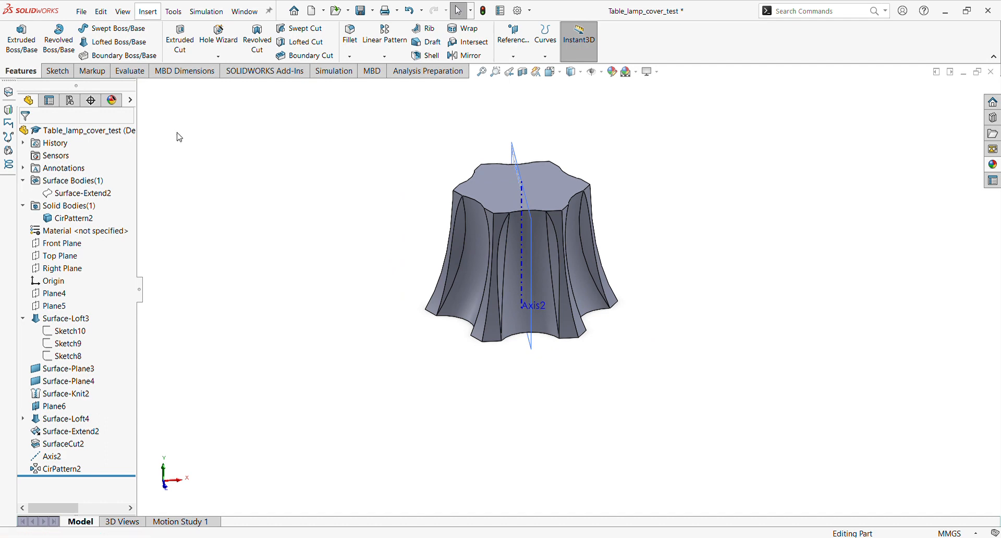
Step: Remove the twelve narrow sliver faces flanking the six curved recesses using Delete Face with the Delete and Patch option
click(301, 128)
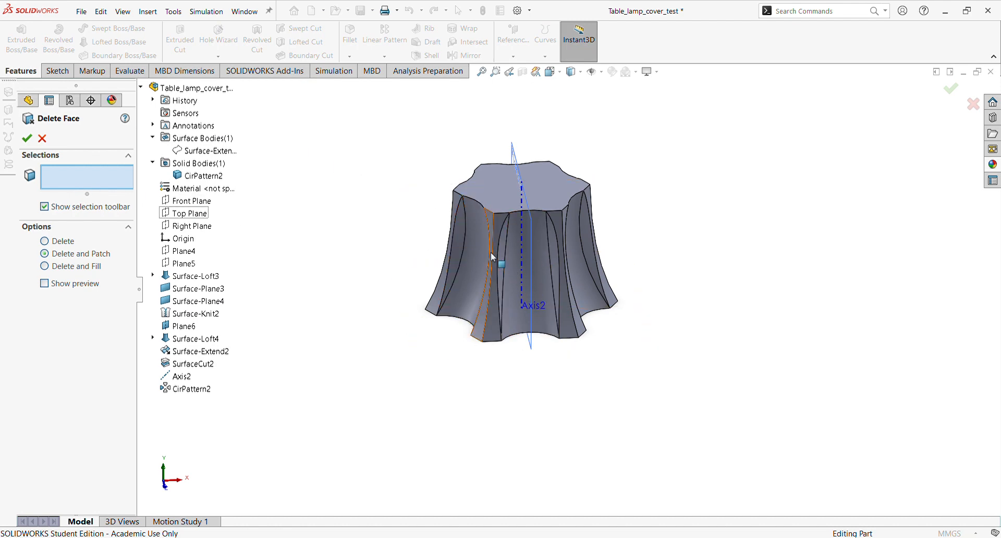
click(505, 255)
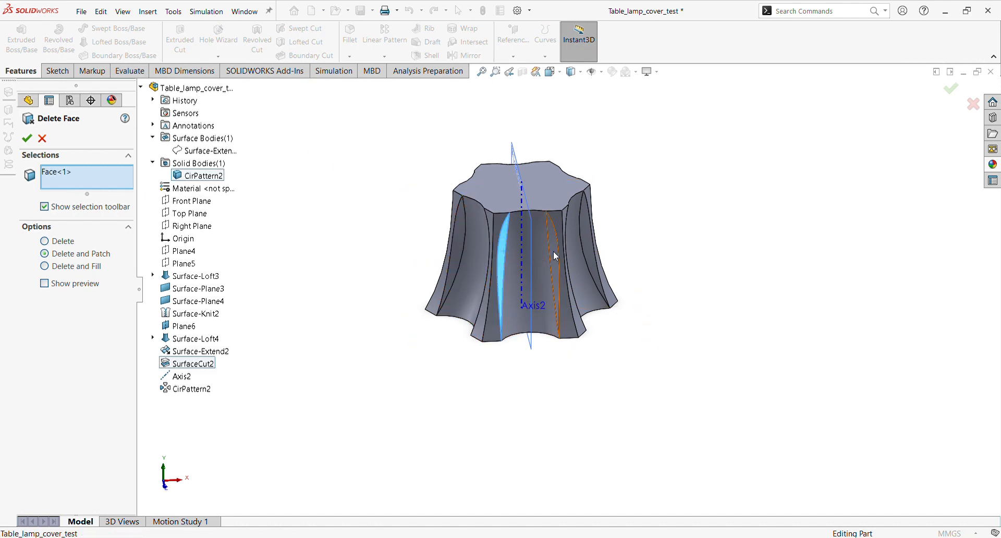
click(552, 252)
middle_drag(564, 252, 517, 289)
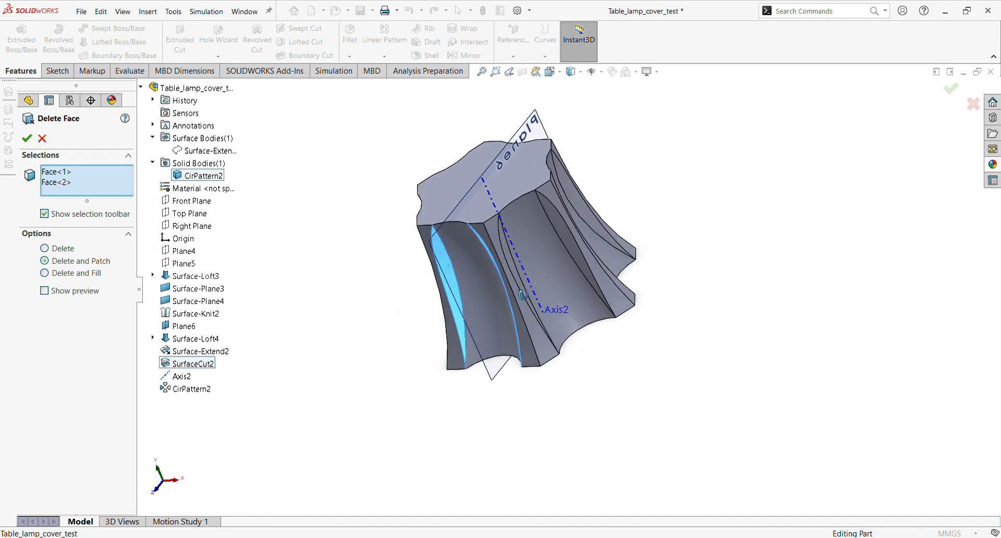
click(504, 245)
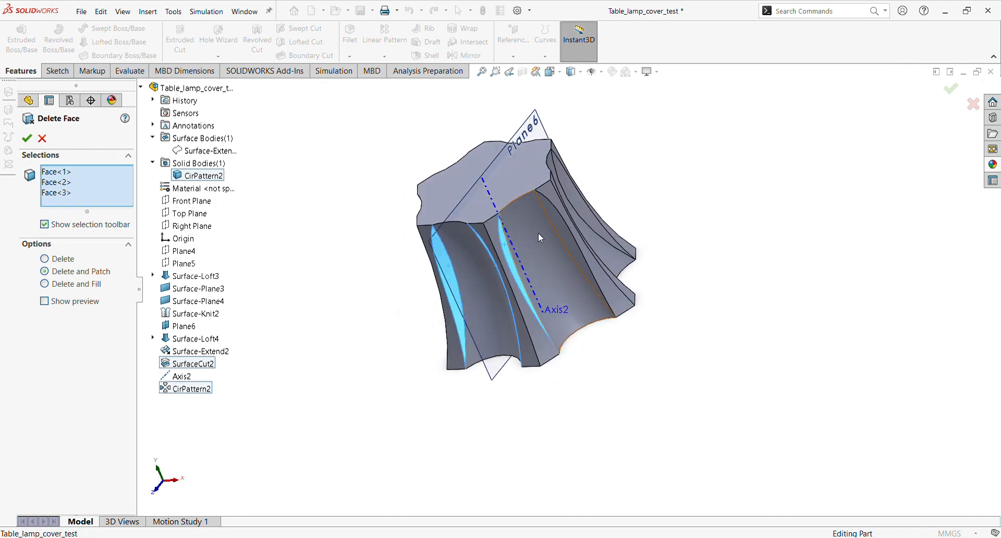
click(565, 235)
middle_drag(564, 236, 500, 339)
click(501, 275)
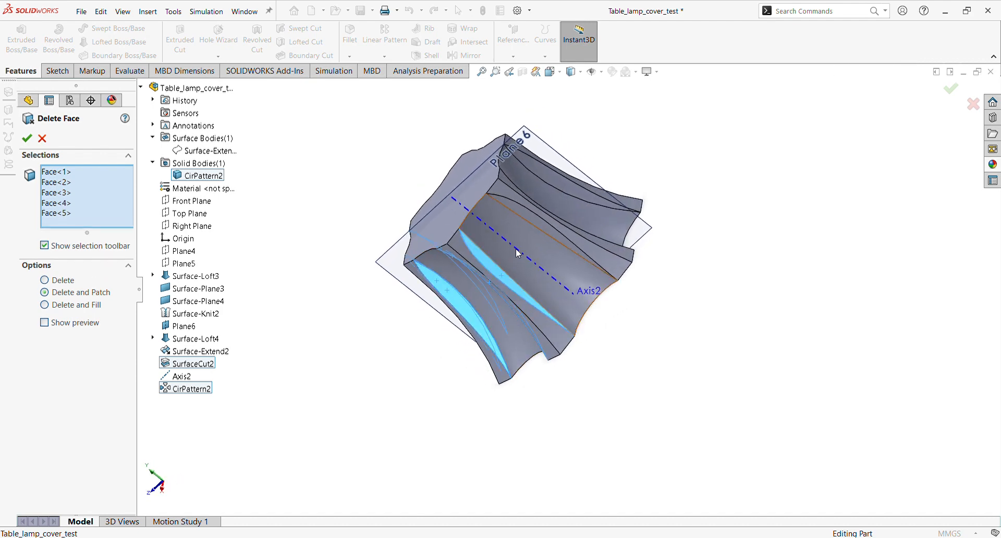
click(523, 214)
middle_drag(523, 214, 521, 265)
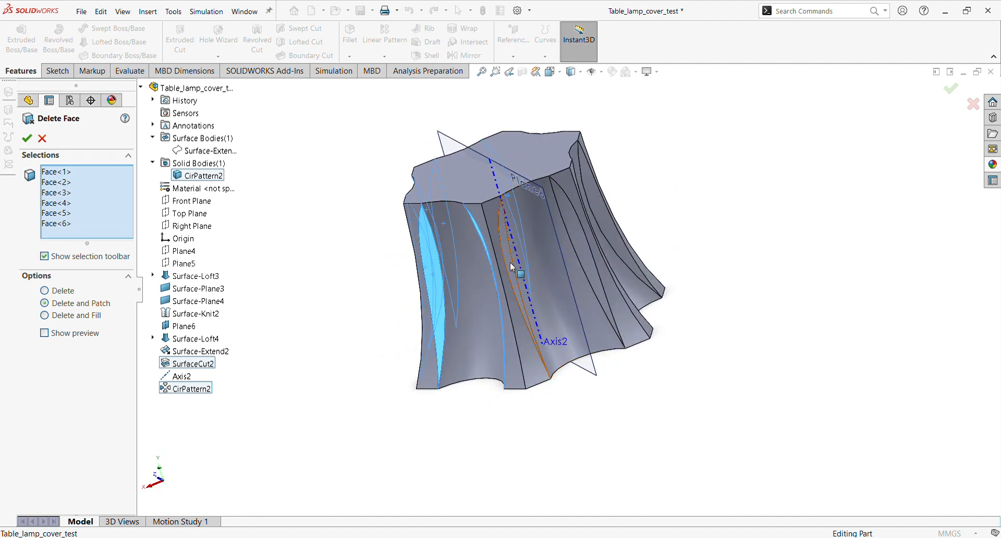
click(511, 262)
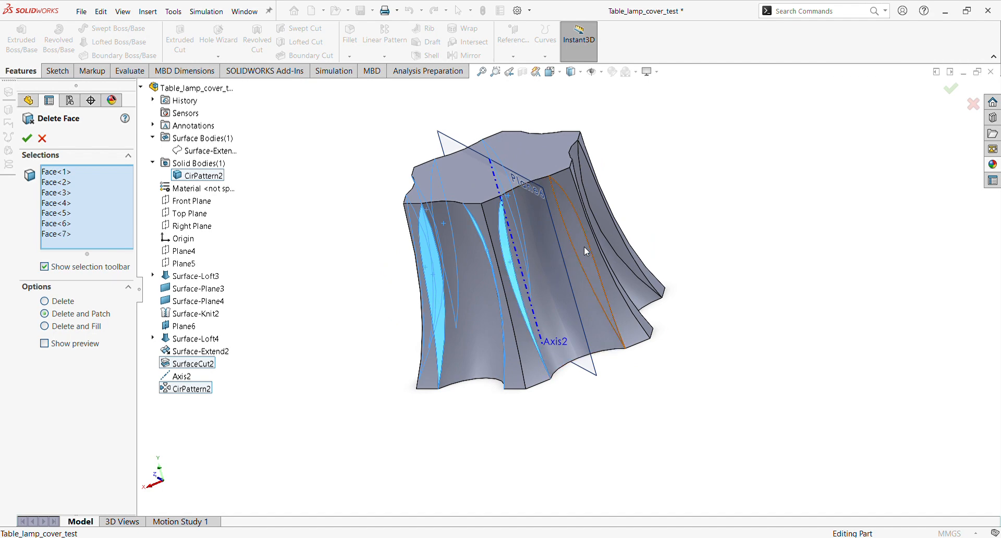
mouse_move(584, 246)
middle_down()
mouse_move(559, 279)
mouse_move(578, 235)
mouse_move(555, 256)
mouse_move(573, 264)
mouse_move(537, 267)
mouse_move(480, 306)
mouse_move(536, 233)
mouse_move(527, 237)
mouse_move(533, 293)
mouse_move(643, 270)
mouse_move(567, 266)
mouse_move(542, 276)
mouse_move(452, 358)
mouse_move(444, 326)
mouse_move(607, 265)
mouse_move(462, 360)
mouse_move(511, 432)
mouse_move(500, 426)
middle_up()
click(570, 263)
click(446, 290)
click(555, 267)
click(436, 330)
click(603, 266)
click(27, 140)
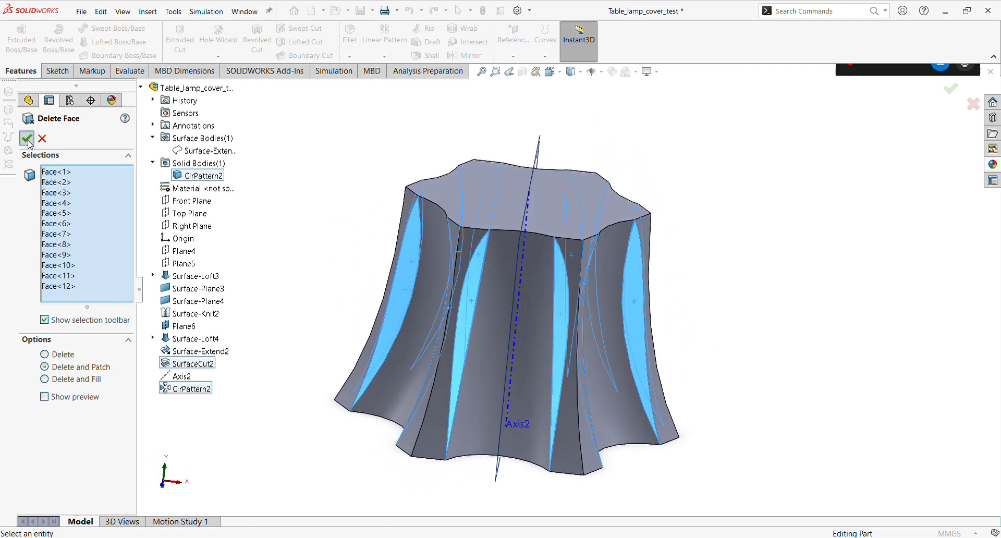
middle_drag(456, 273, 408, 165)
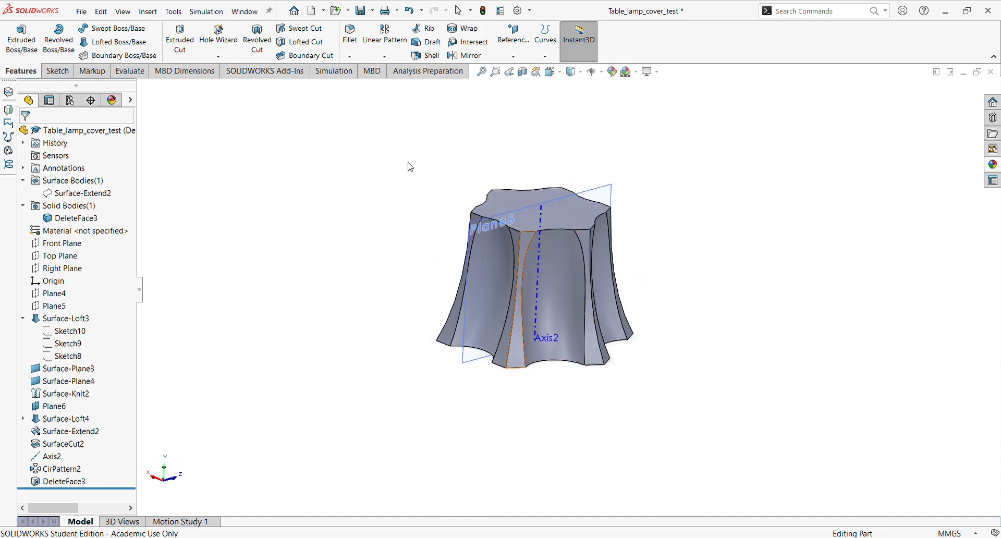
Step: Start a 5 mm fillet and select three of the lamp cover's six outer vertical corner edges
click(352, 40)
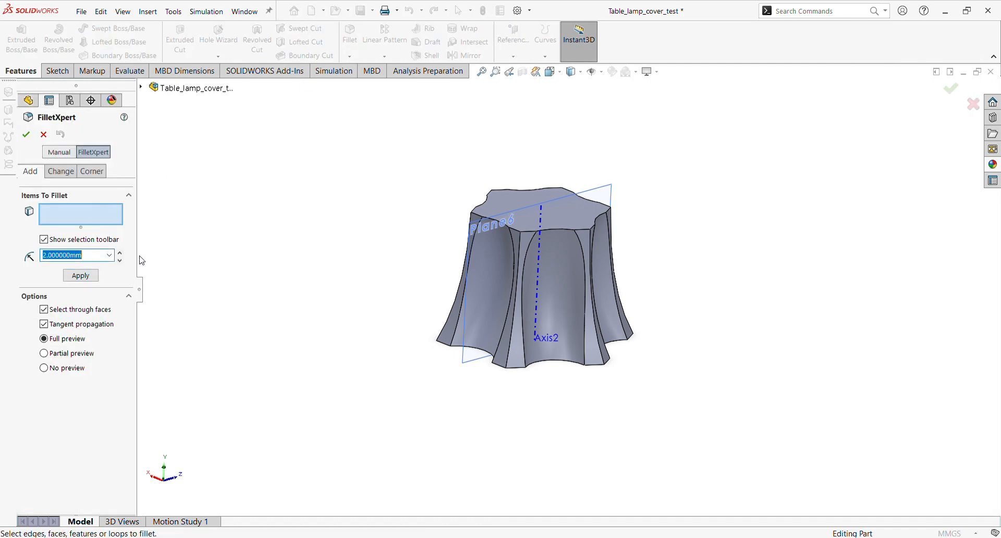
text(5)
scroll(557, 269, down, 2)
click(512, 244)
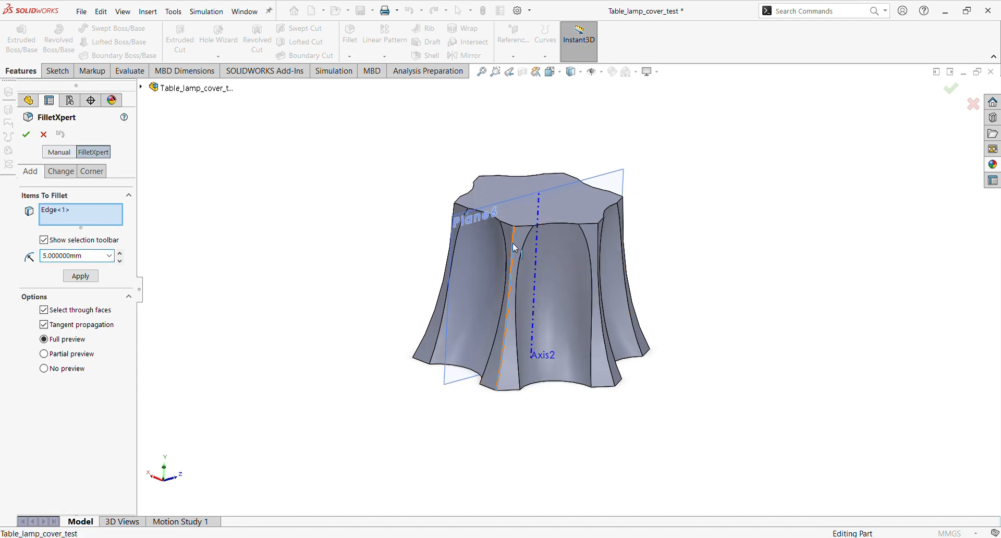
scroll(597, 262, down, 2)
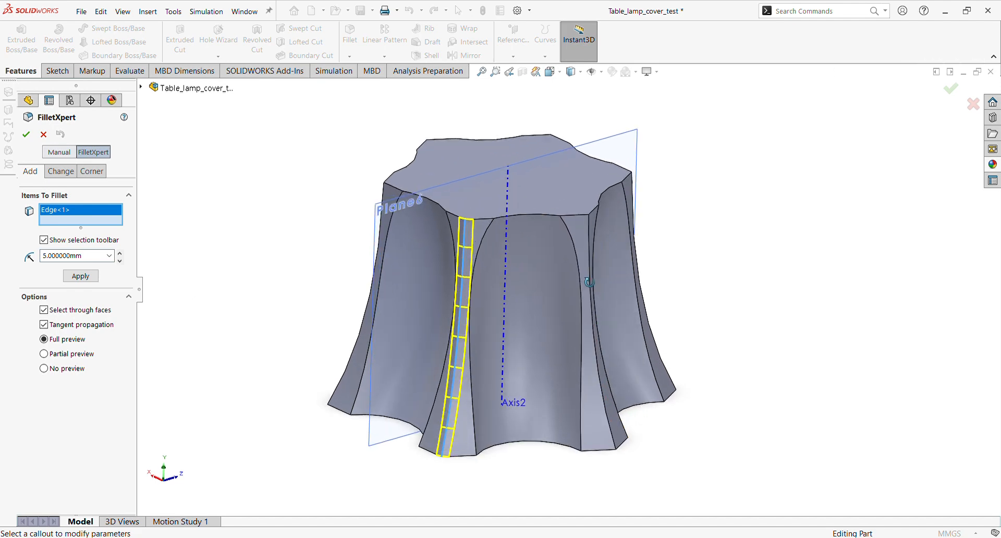
middle_drag(597, 262, 533, 289)
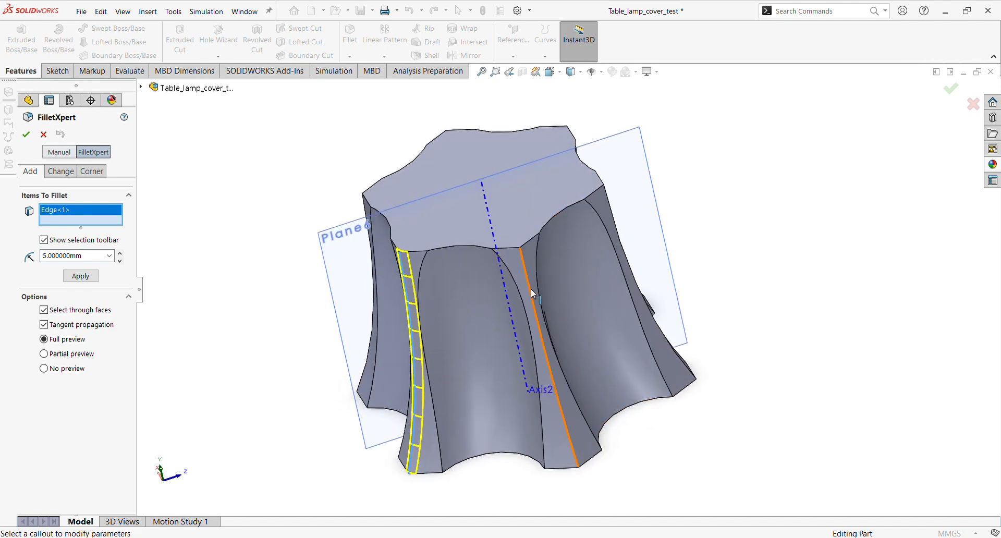
click(532, 290)
scroll(580, 301, up, 2)
middle_drag(580, 301, 555, 402)
click(504, 258)
Step: Add the remaining three outer vertical corner edges and apply the 5 mm fillet
scroll(484, 260, up, 2)
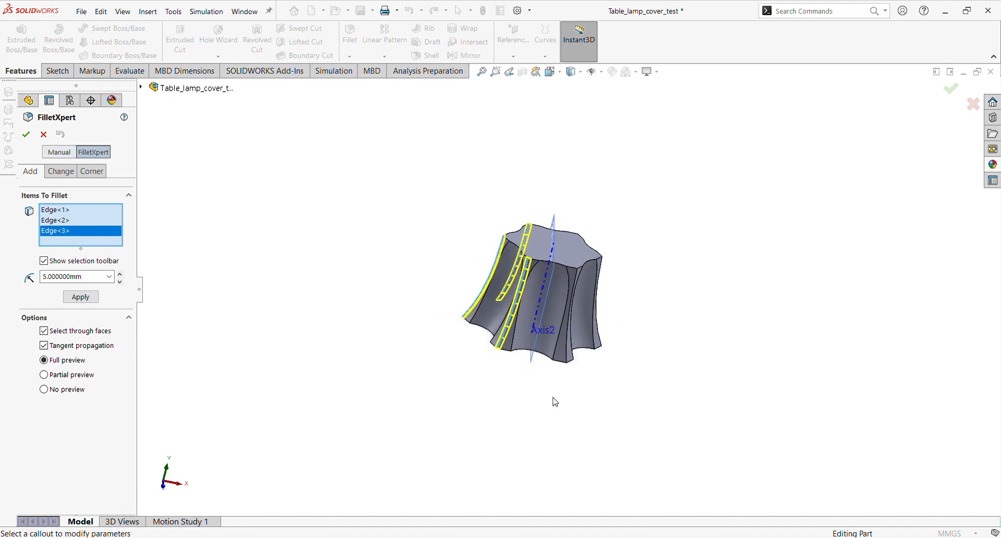
click(578, 274)
scroll(577, 279, down, 1)
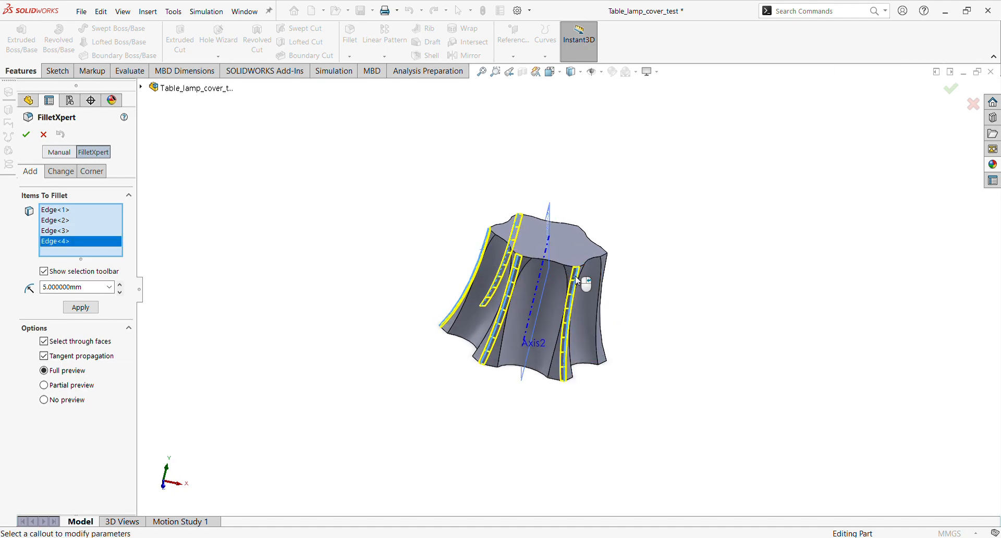
scroll(576, 280, down, 2)
middle_drag(576, 281, 627, 285)
click(536, 287)
click(567, 295)
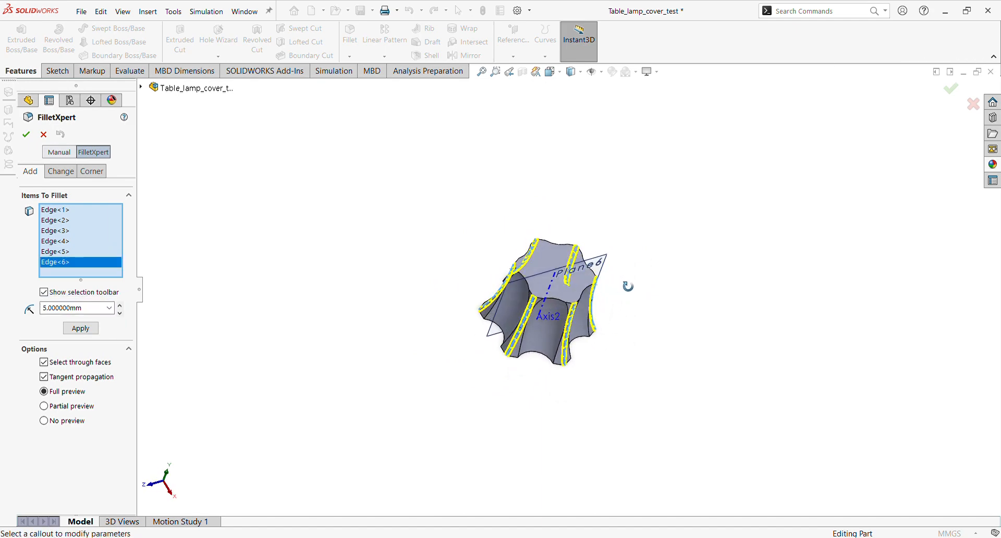
click(73, 328)
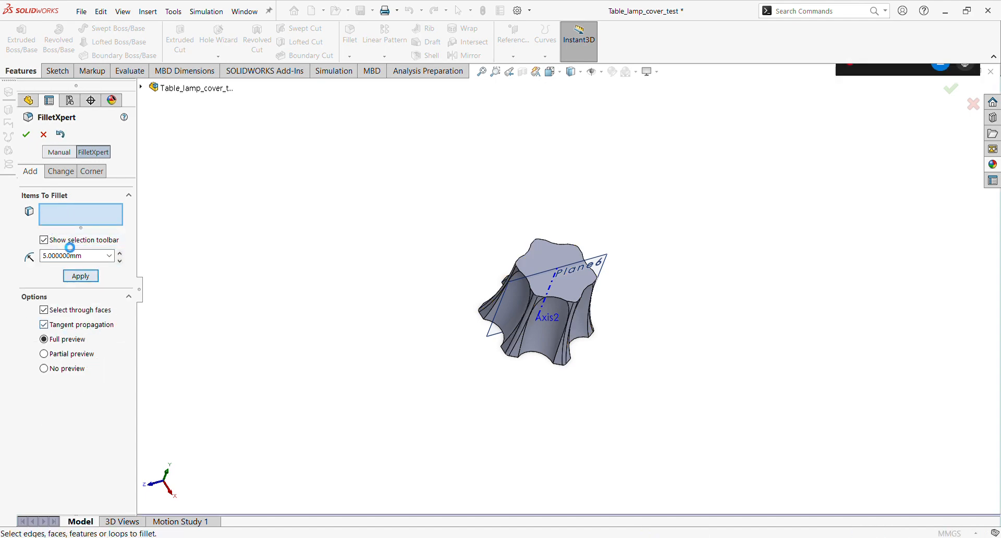
click(23, 137)
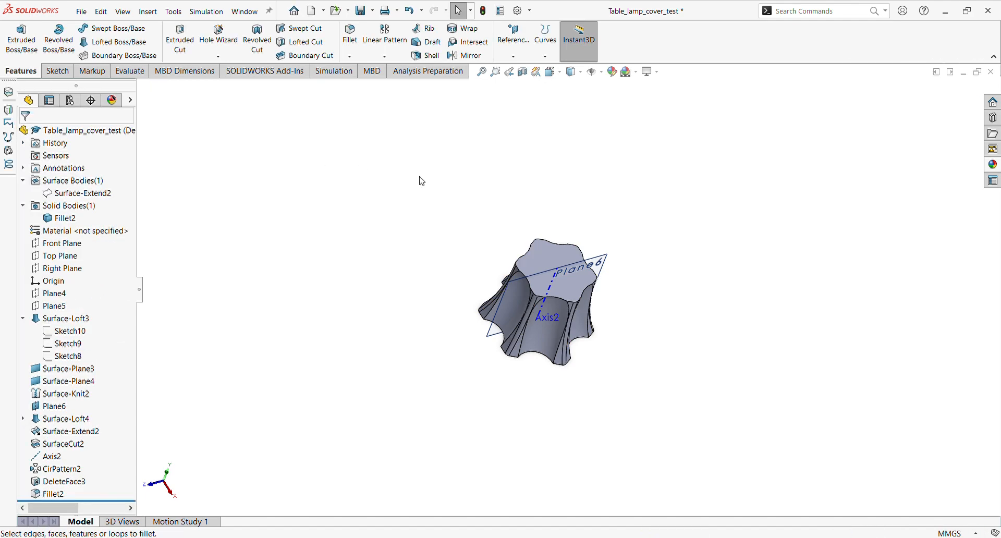
Step: Shell the solid to a 2 mm wall, removing the top and bottom faces, with the preview shown
scroll(616, 373, down, 3)
middle_drag(550, 346, 558, 239)
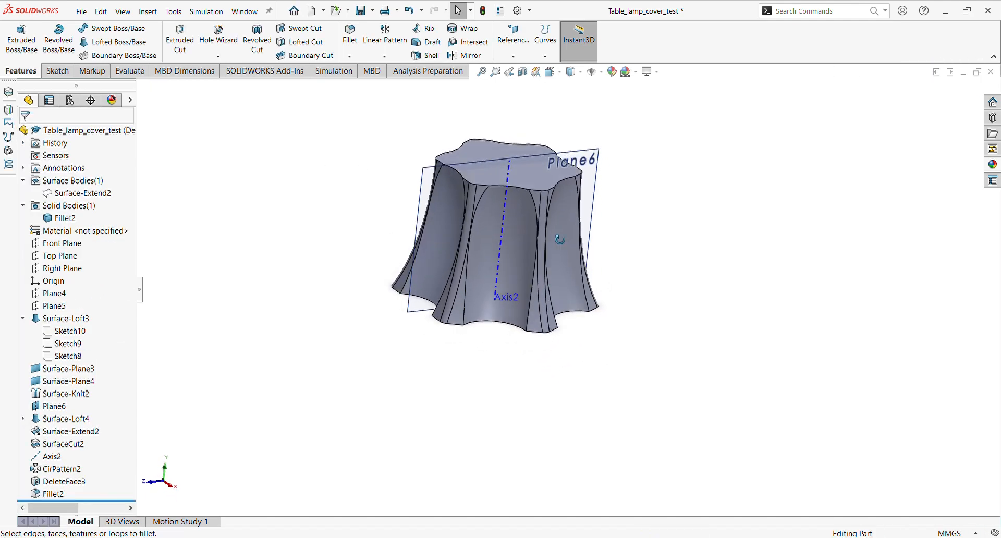
scroll(541, 173, down, 2)
middle_drag(542, 177, 536, 197)
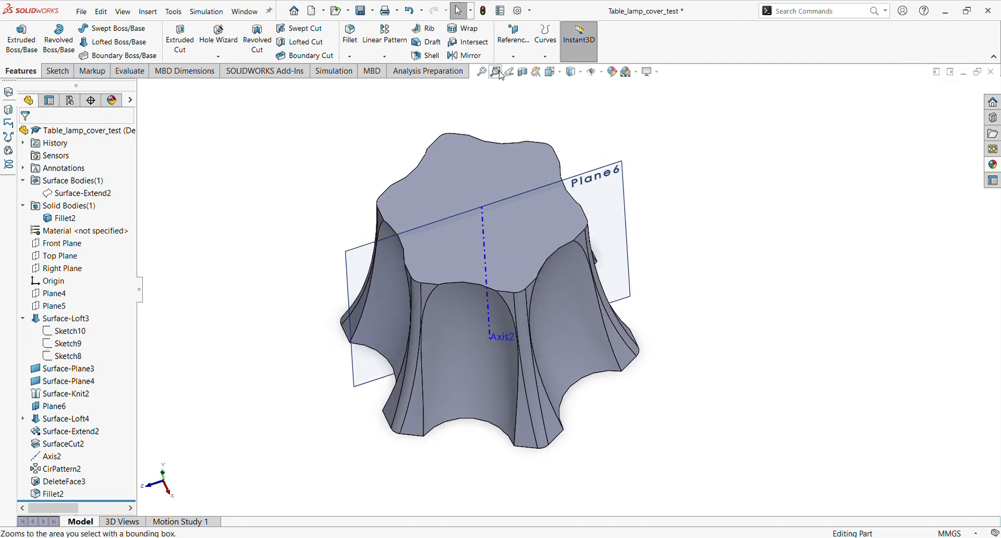
click(423, 58)
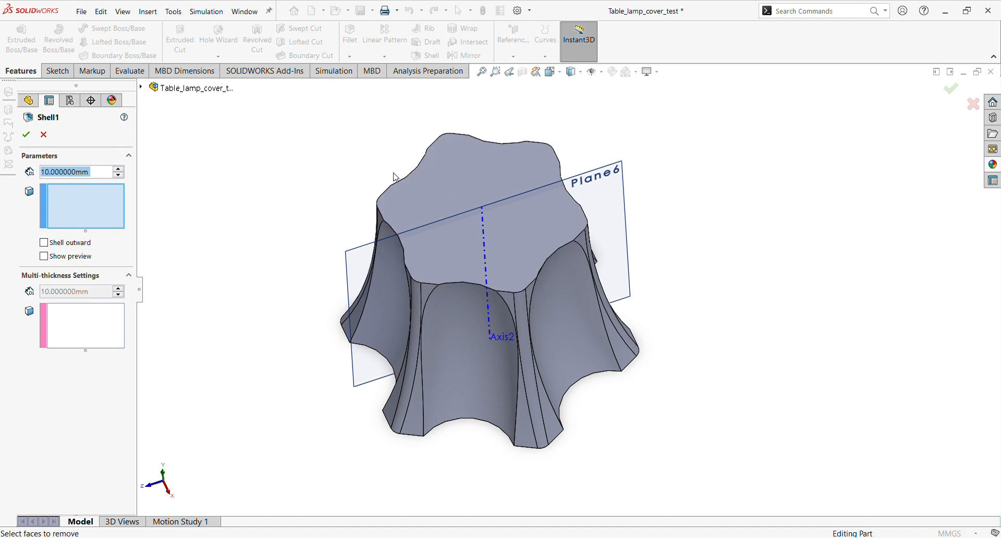
text(2)
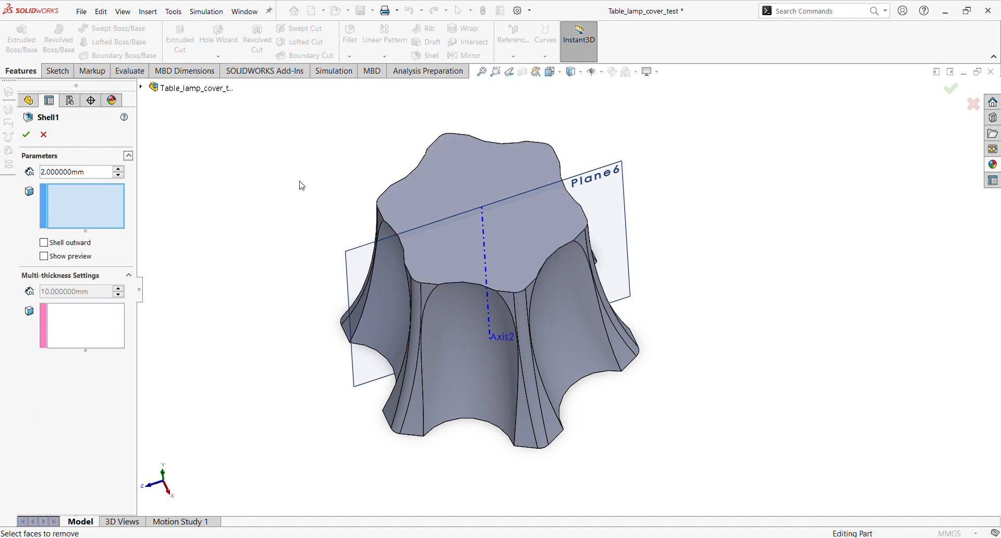
click(466, 201)
middle_drag(466, 202, 552, 79)
click(474, 321)
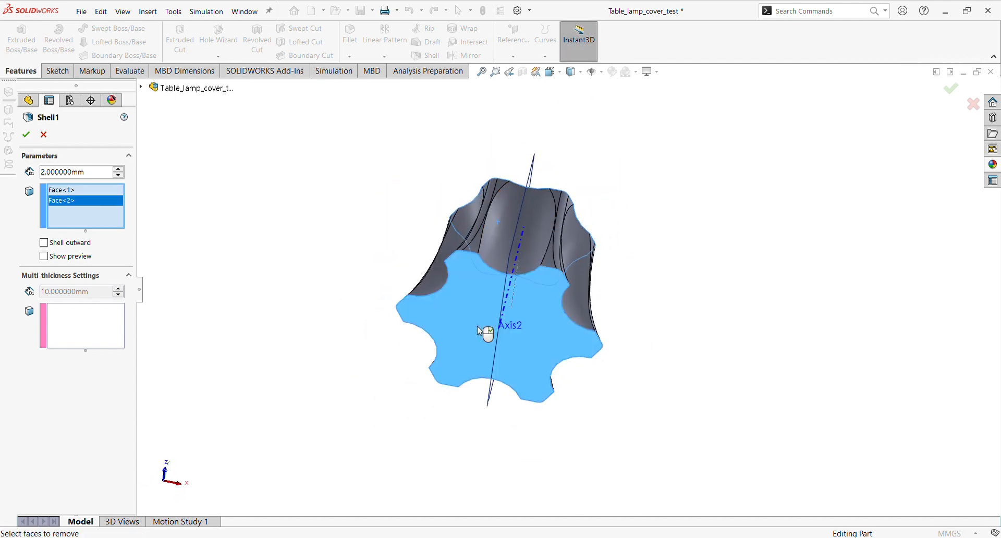
middle_drag(476, 335, 282, 381)
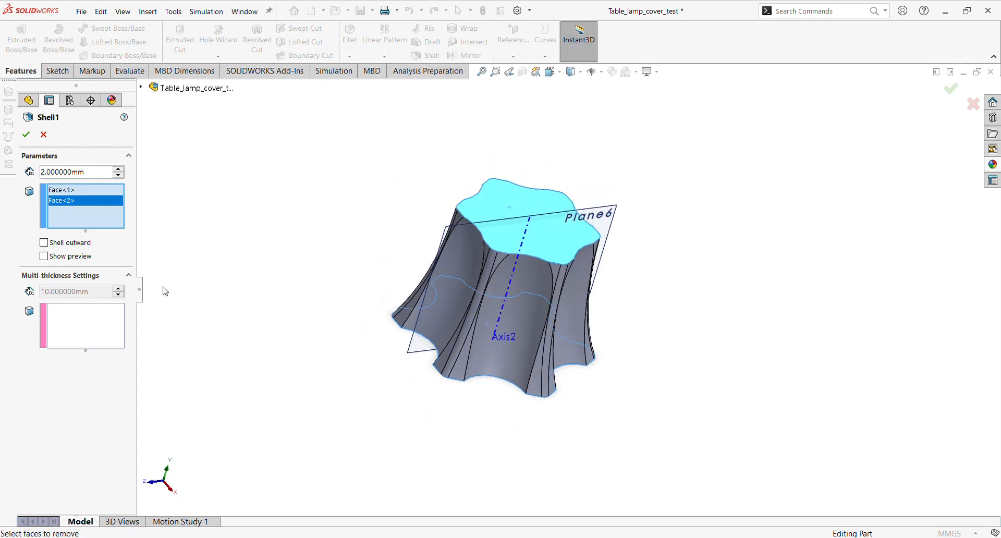
click(44, 256)
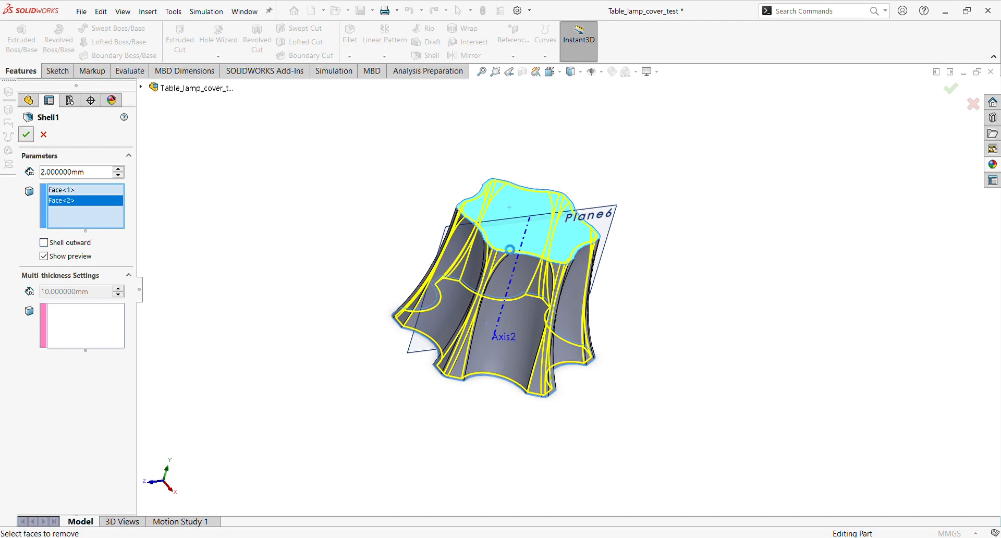
scroll(567, 255, down, 2)
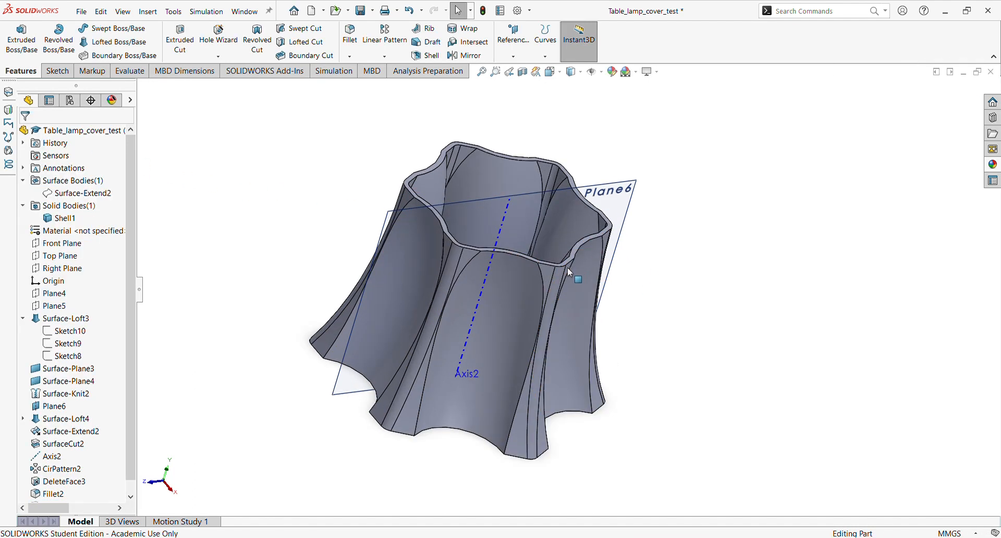
middle_drag(567, 268, 560, 354)
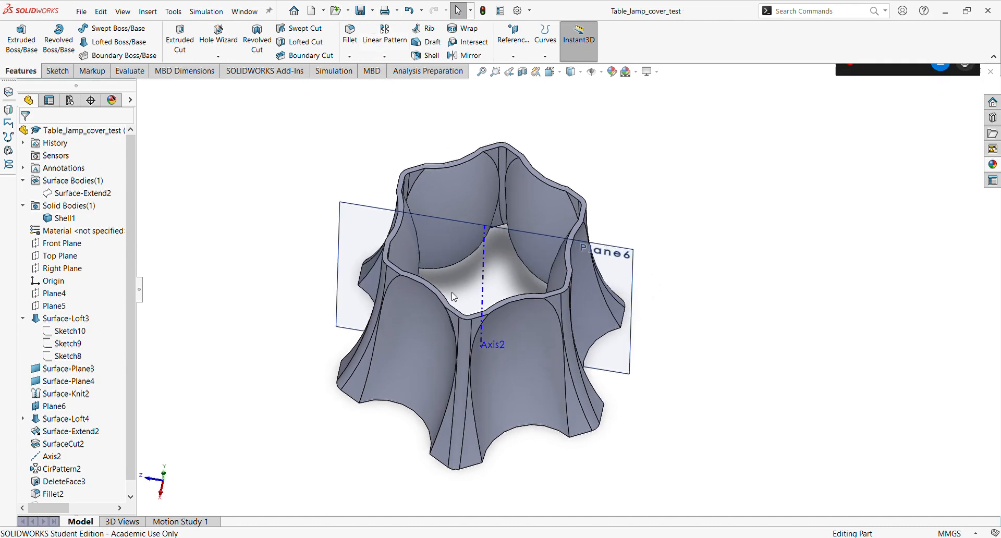
scroll(512, 313, up, 2)
middle_drag(512, 313, 570, 277)
scroll(636, 330, down, 2)
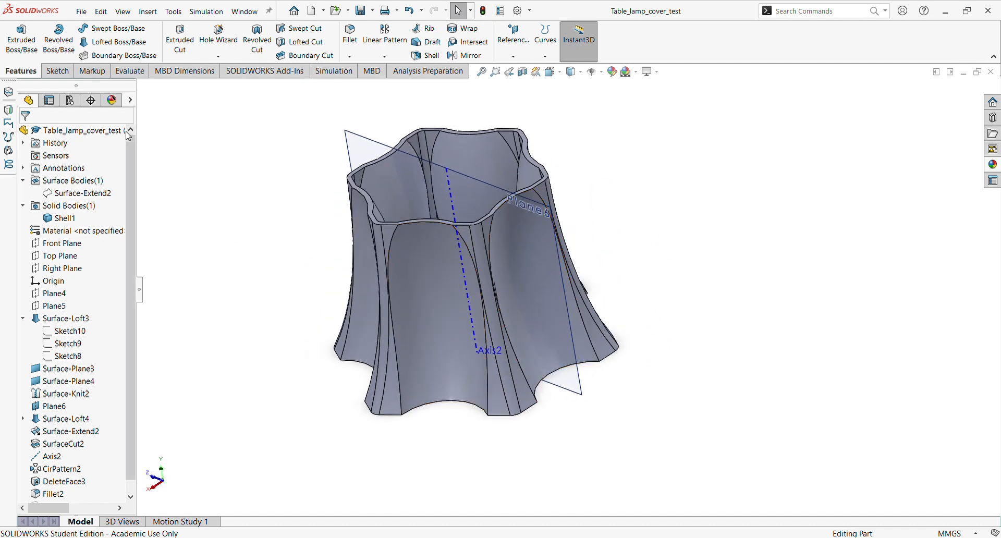
Step: Reveal the display settings beside the feature tree and collapse its Surface Bodies, Solid Bodies and Surface-Loft3 entries
click(130, 100)
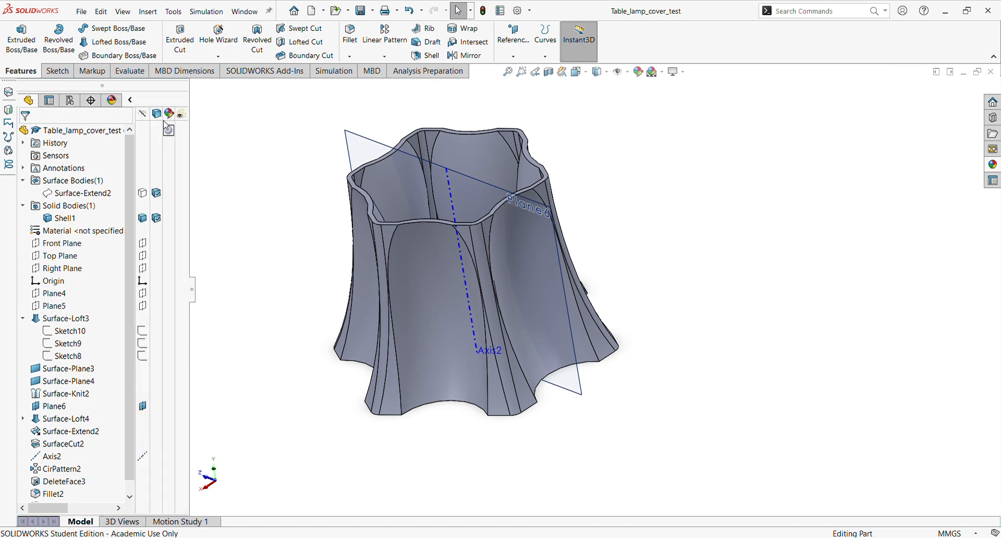
click(22, 182)
click(22, 194)
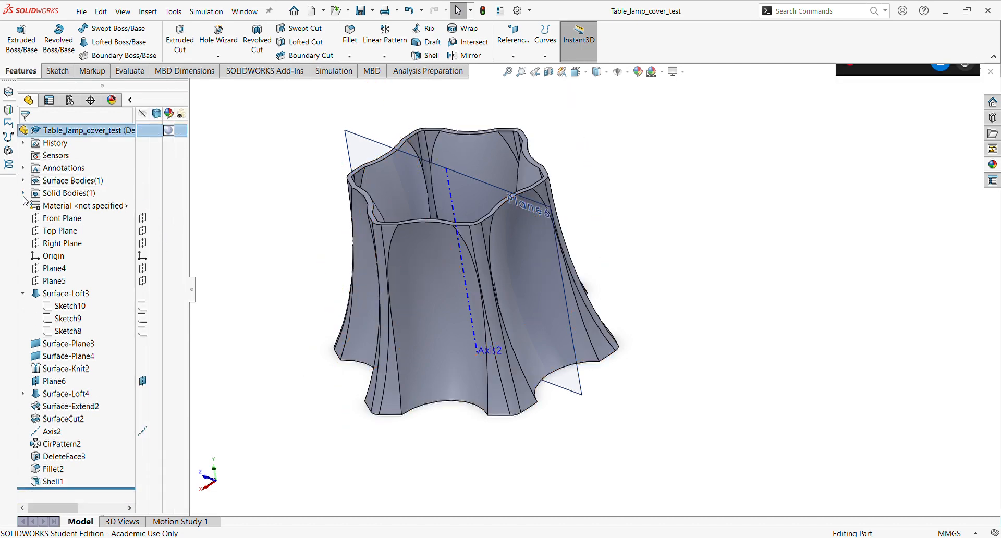
click(23, 293)
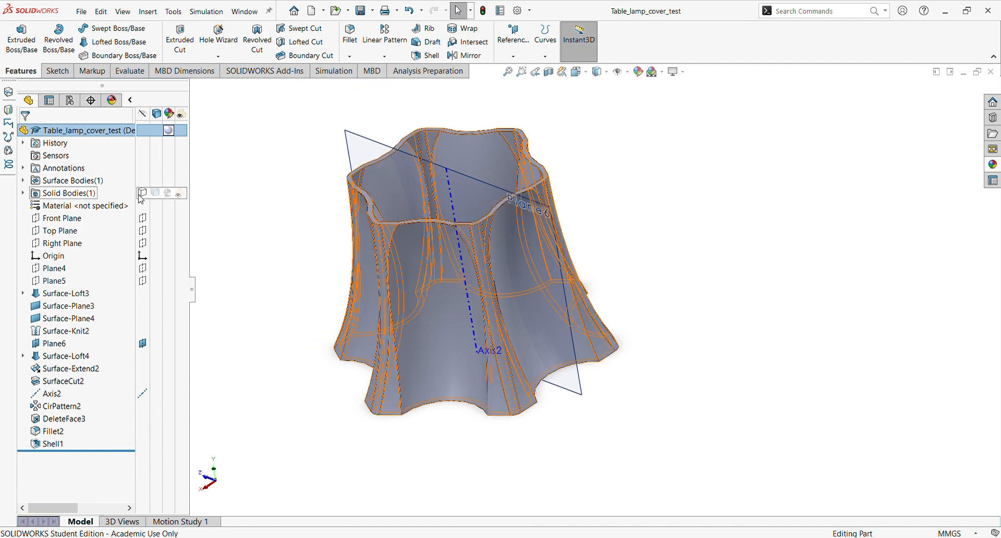
Step: Make the shelled solid body transparent
click(182, 196)
click(307, 197)
scroll(326, 234, down, 1)
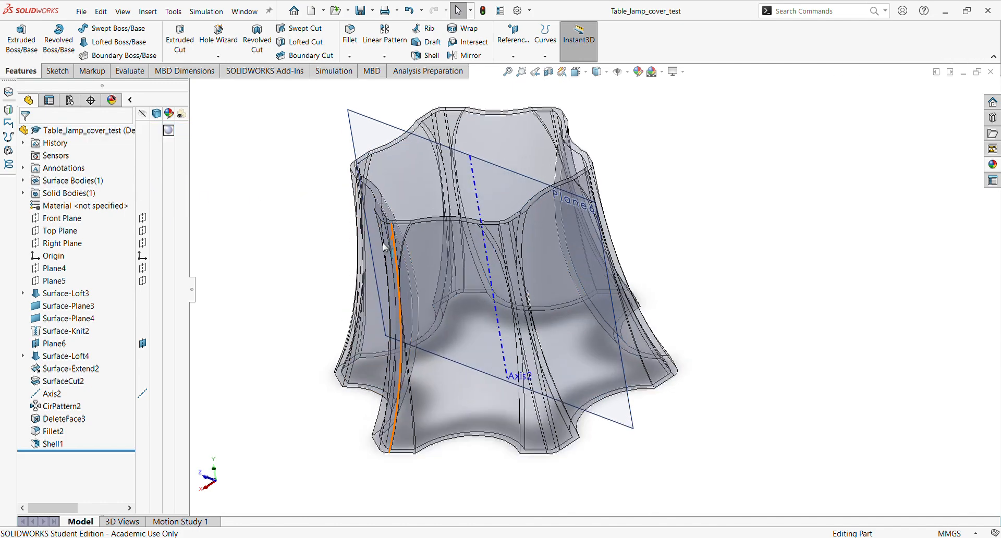
Step: Hide the reference plane Plane6 and the central axis Axis2
middle_drag(393, 246, 459, 224)
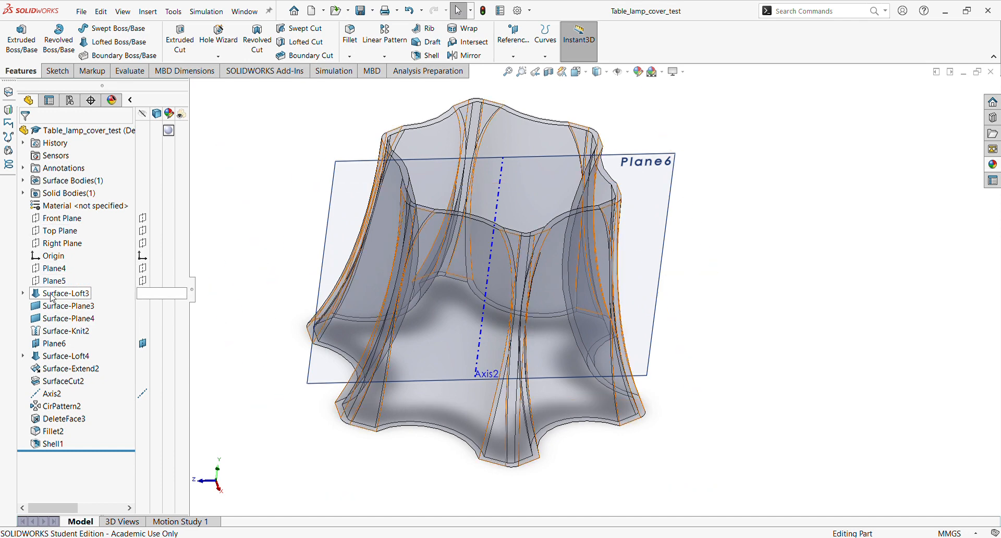
click(56, 346)
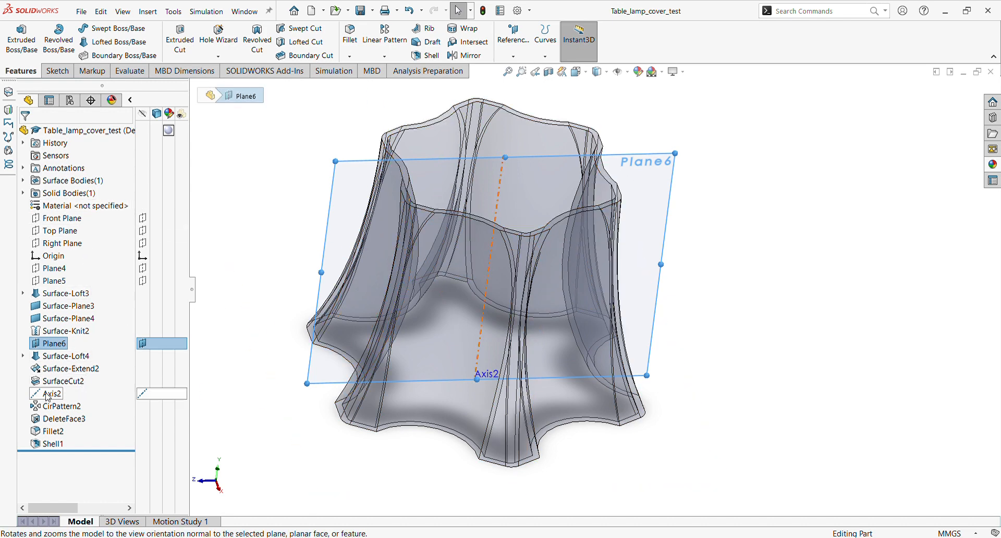
click(63, 383)
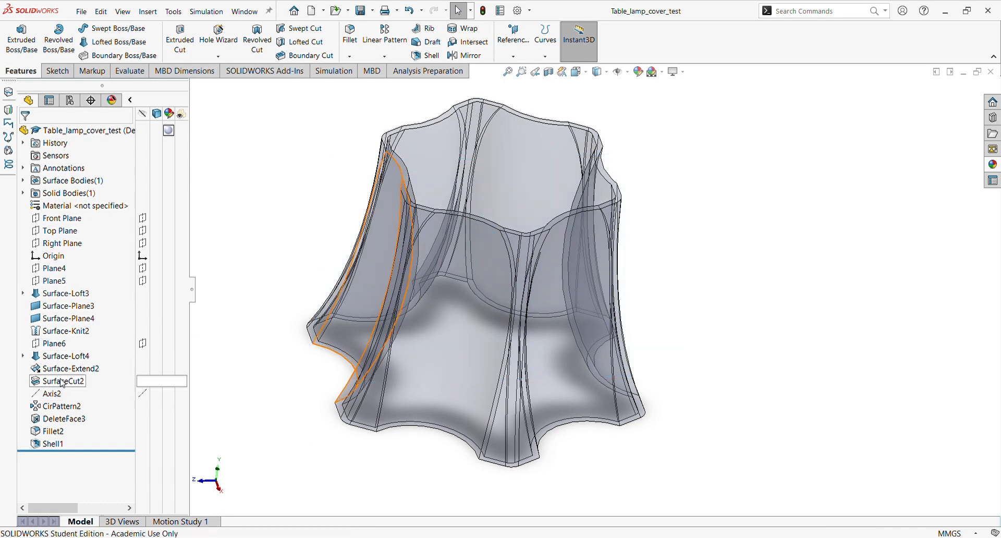
scroll(563, 221, up, 3)
middle_drag(563, 221, 539, 213)
scroll(568, 288, down, 1)
scroll(568, 287, down, 3)
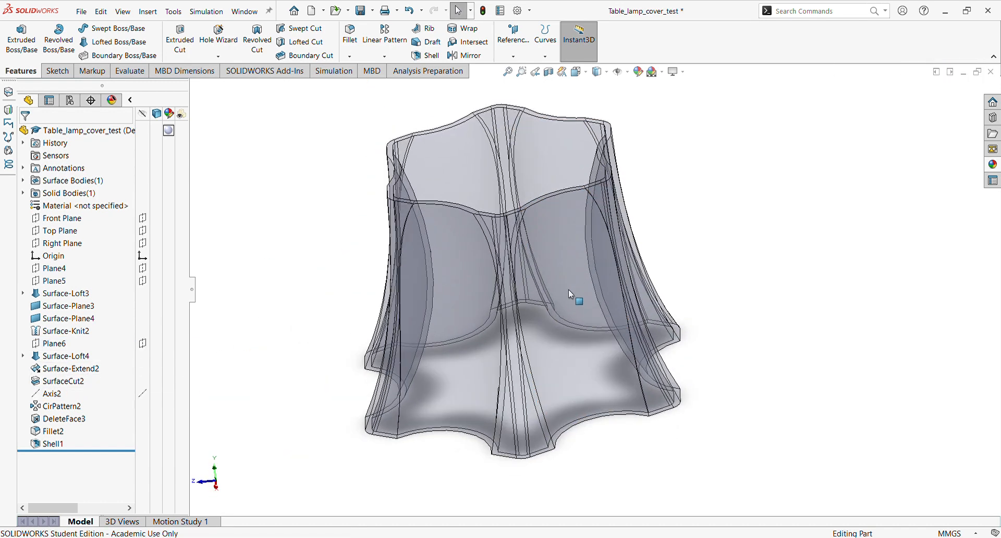